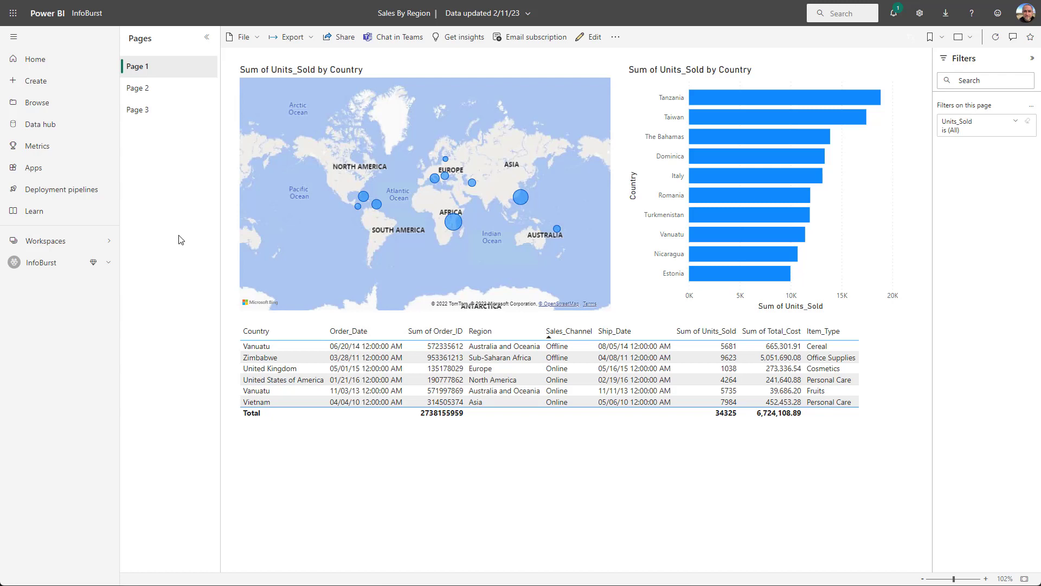
- Review the pages of the Sales By Region report, ending back on Page 1
{"action": "left_click", "coordinate": [147, 91]}
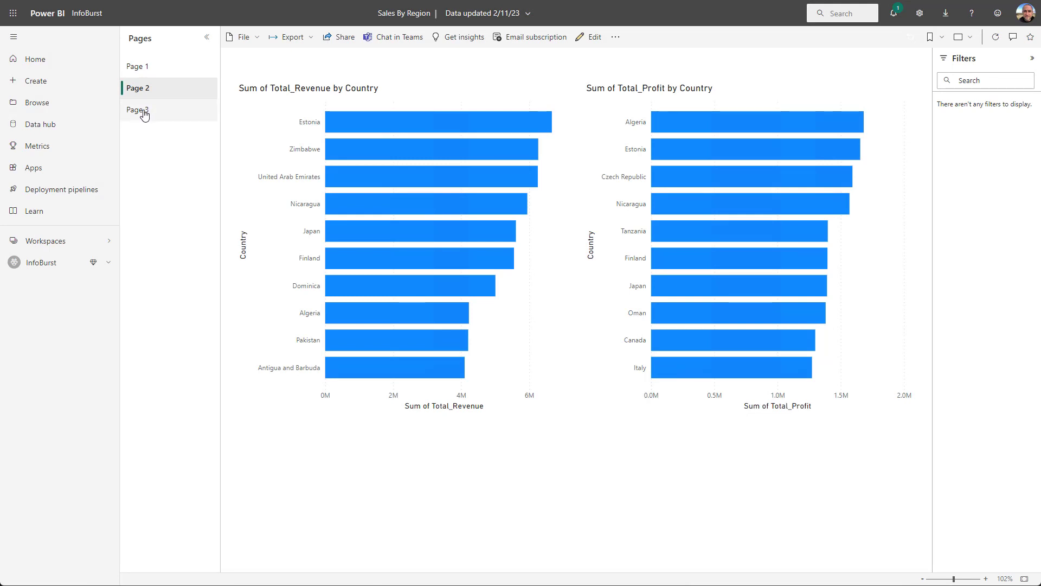
{"action": "left_click", "coordinate": [145, 114]}
{"action": "left_click", "coordinate": [147, 67]}
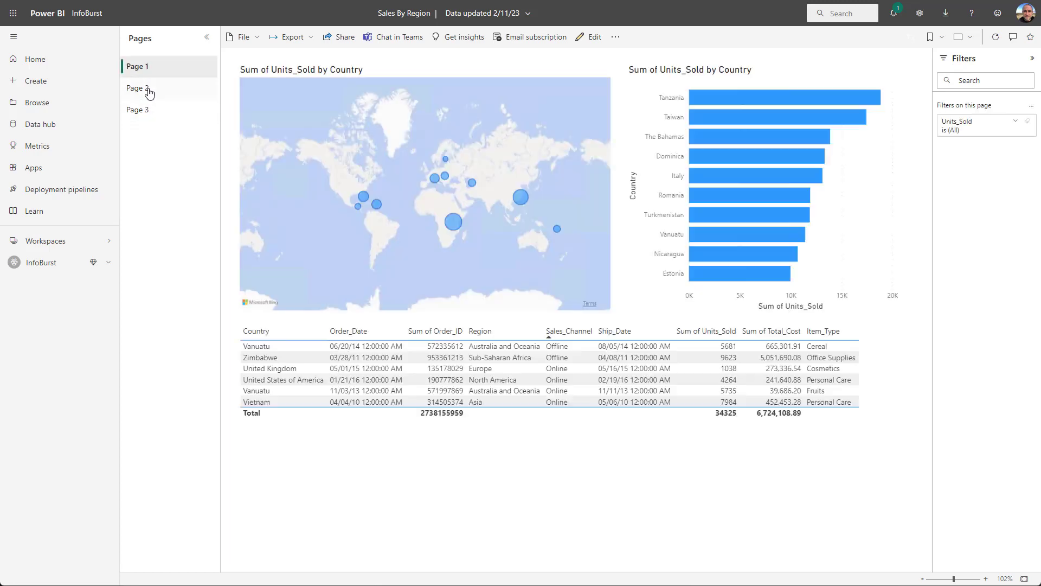
{"action": "left_click", "coordinate": [147, 91]}
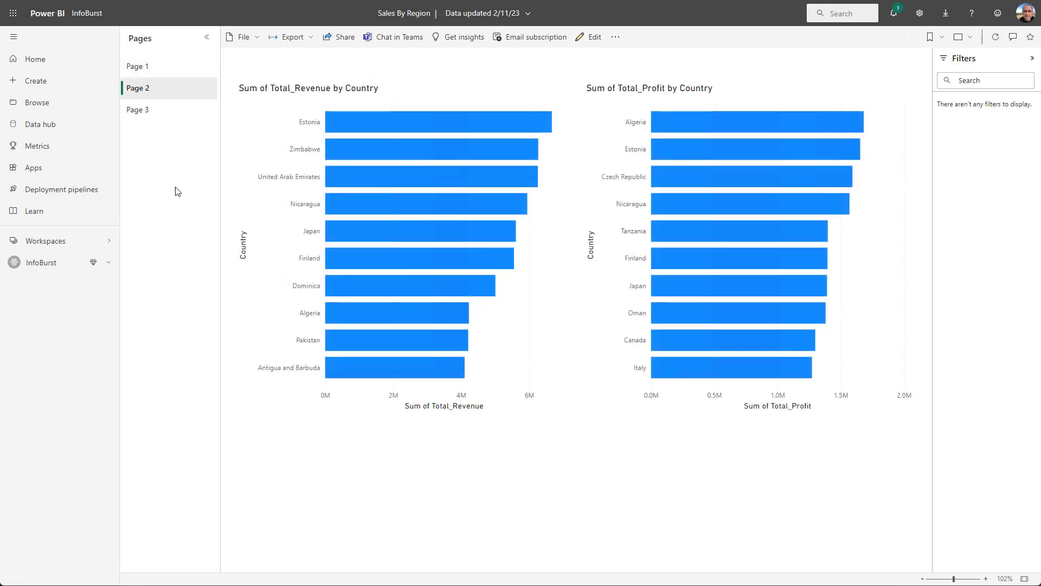
{"action": "left_click", "coordinate": [162, 70]}
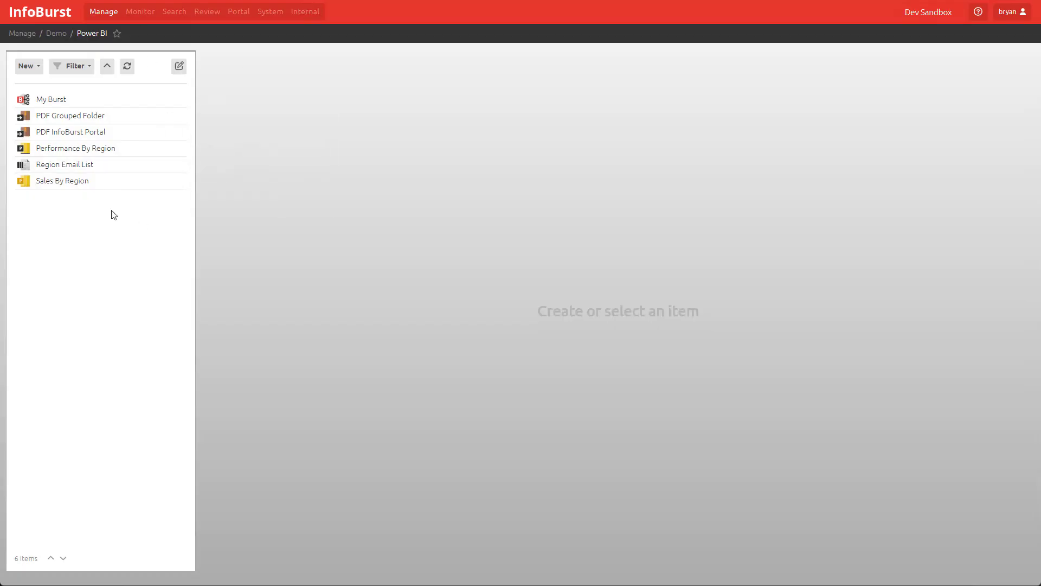
- Switch to InfoBurst and create a new burst named "Region Reports Burst" in the Power BI folder, then save it
{"action": "mouse_move", "coordinate": [57, 184]}
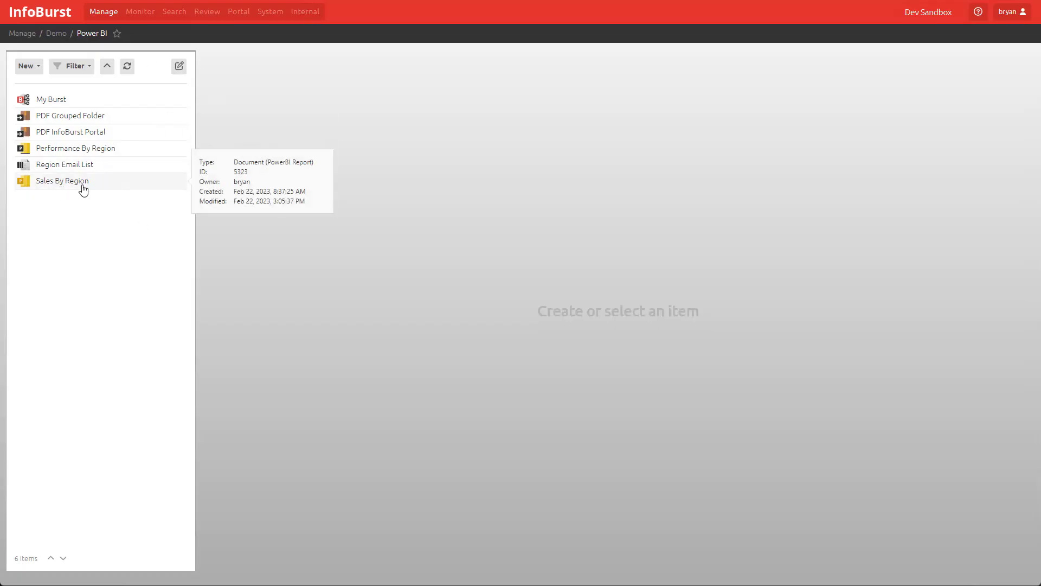
{"action": "mouse_move", "coordinate": [121, 146]}
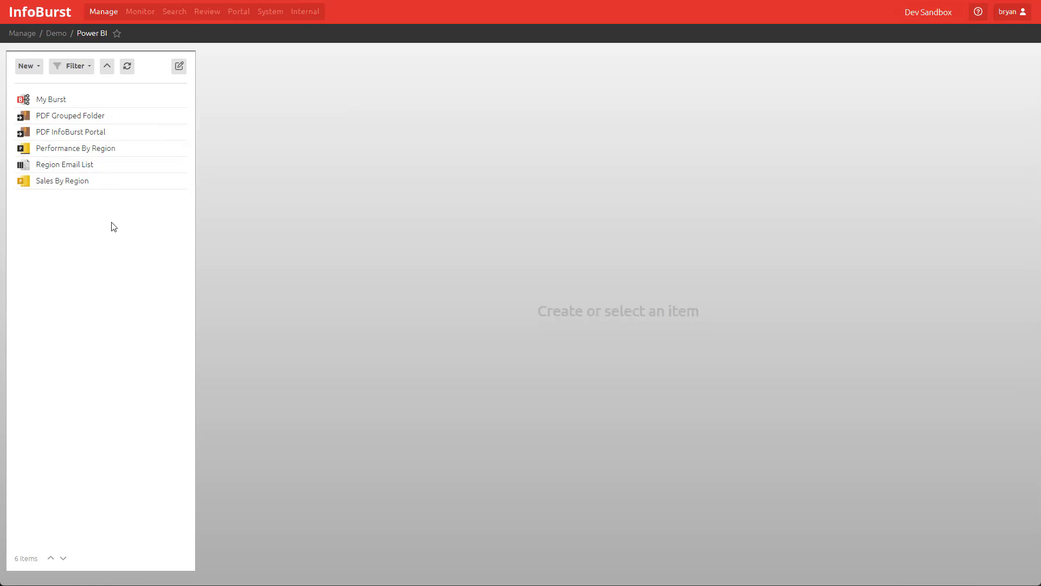
{"action": "left_click", "coordinate": [29, 66]}
{"action": "left_click", "coordinate": [42, 101]}
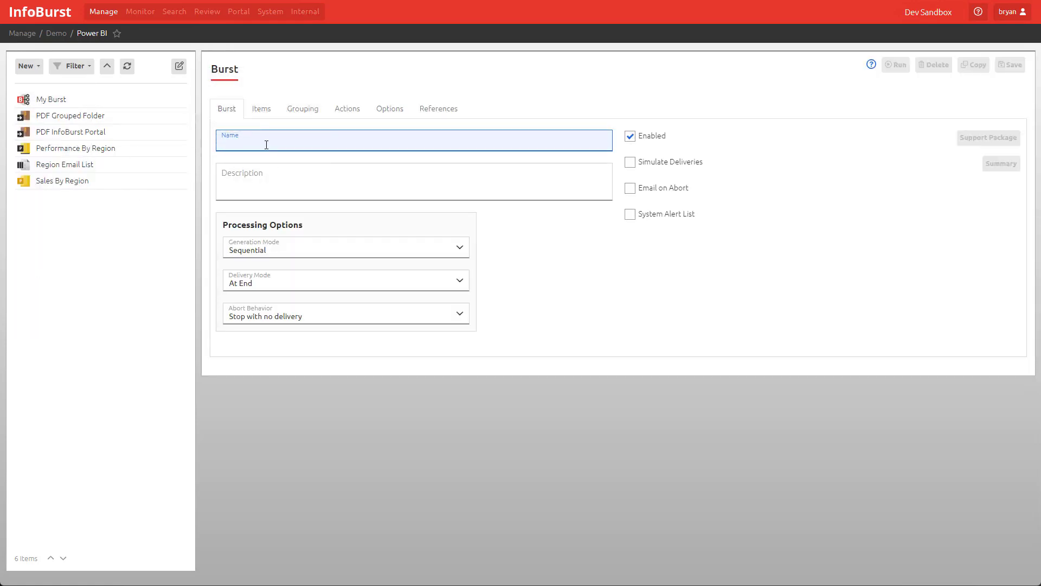
{"action": "type", "text": "Region "}
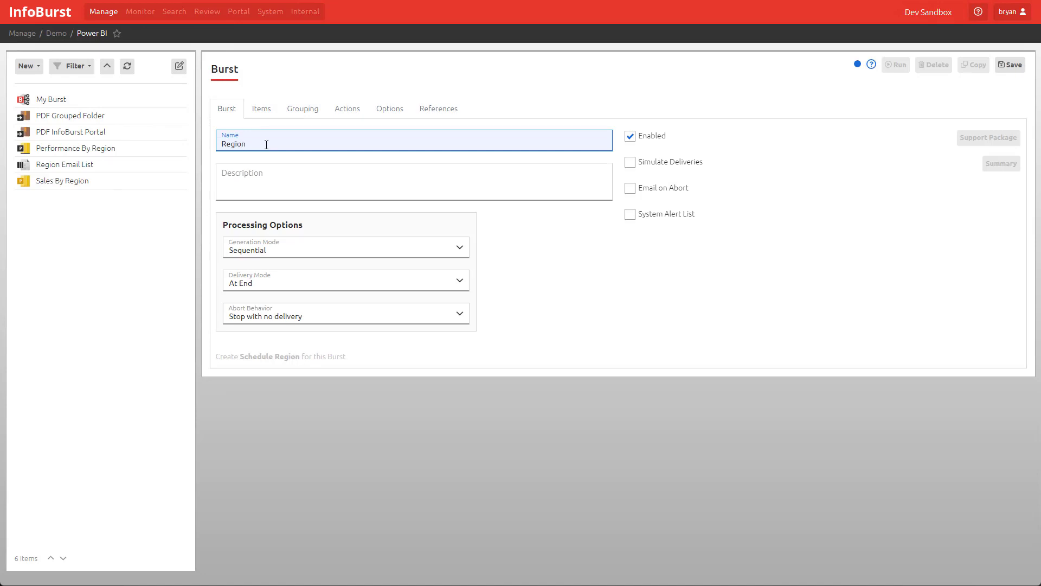
{"action": "type", "text": "Reports Burst"}
{"action": "left_click", "coordinate": [1003, 71]}
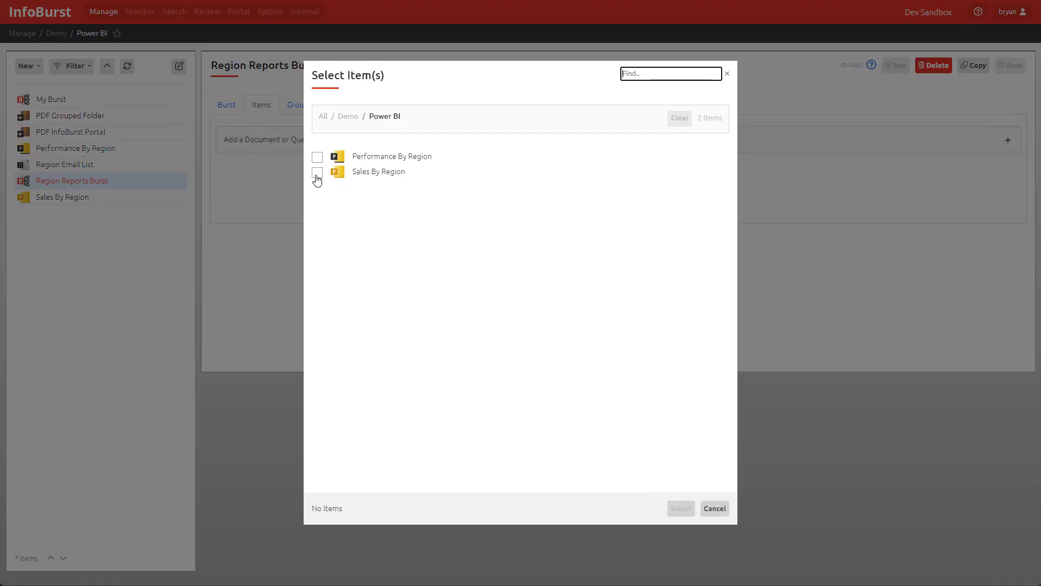
- Add the Sales By Region and Performance By Region reports to the burst's items and select Sales By Region
{"action": "left_click", "coordinate": [317, 173]}
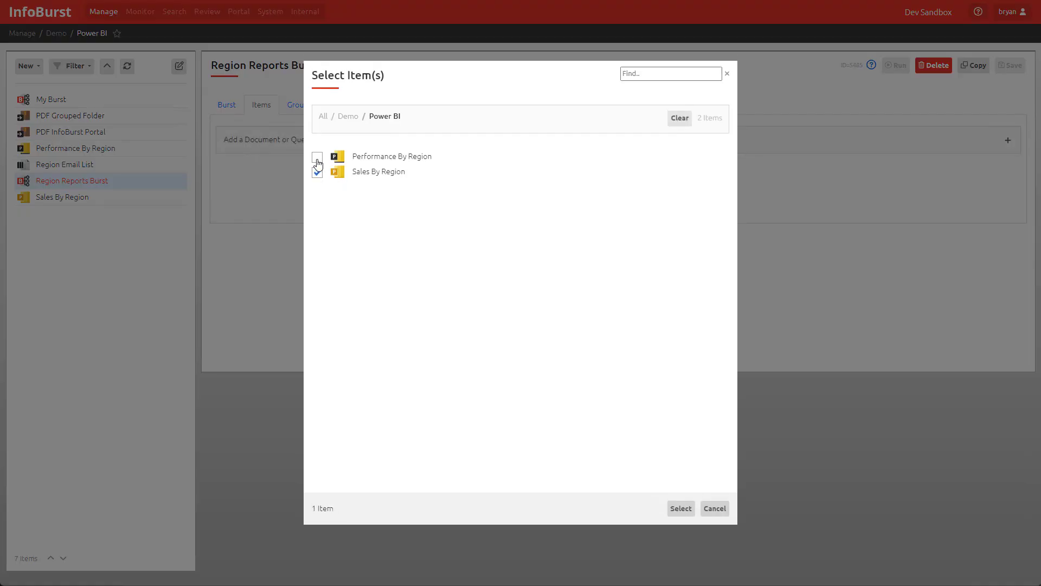
{"action": "left_click", "coordinate": [680, 510]}
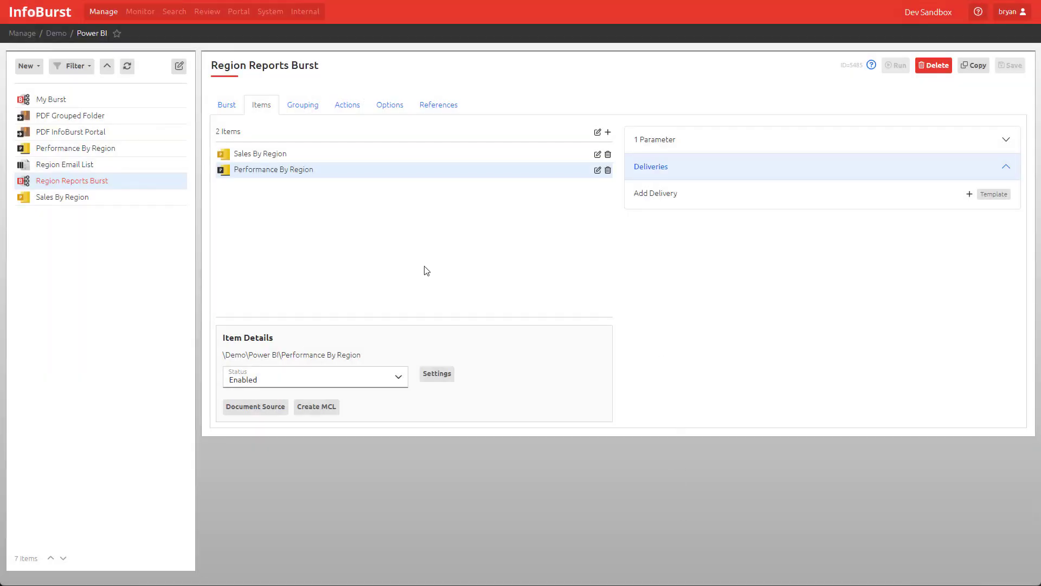
{"action": "left_click", "coordinate": [263, 155]}
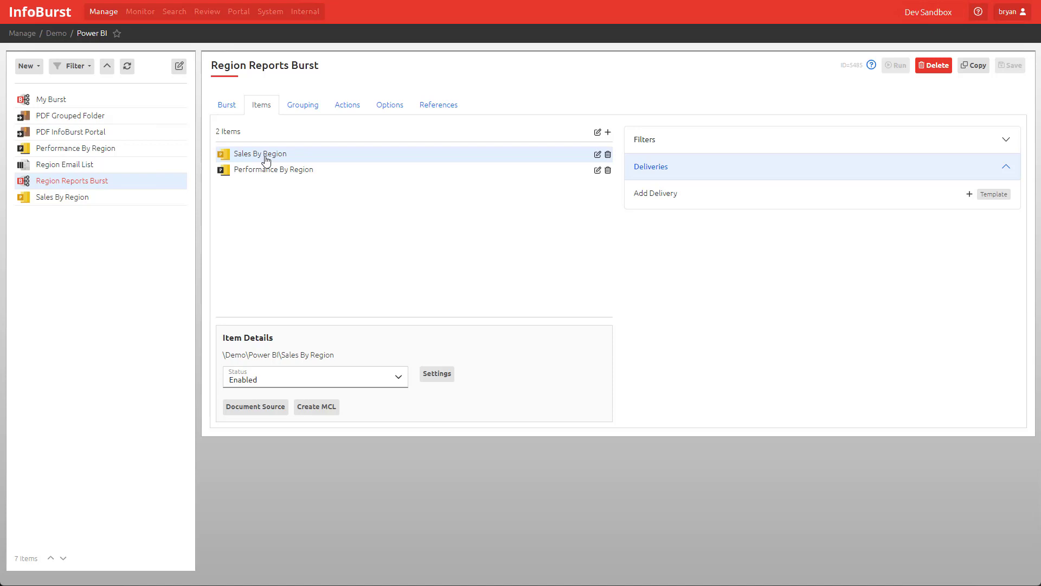
- Add a Records 100/Region filter to the burst's Sales By Region item, using the Region Email List as its data source
{"action": "left_click", "coordinate": [76, 169]}
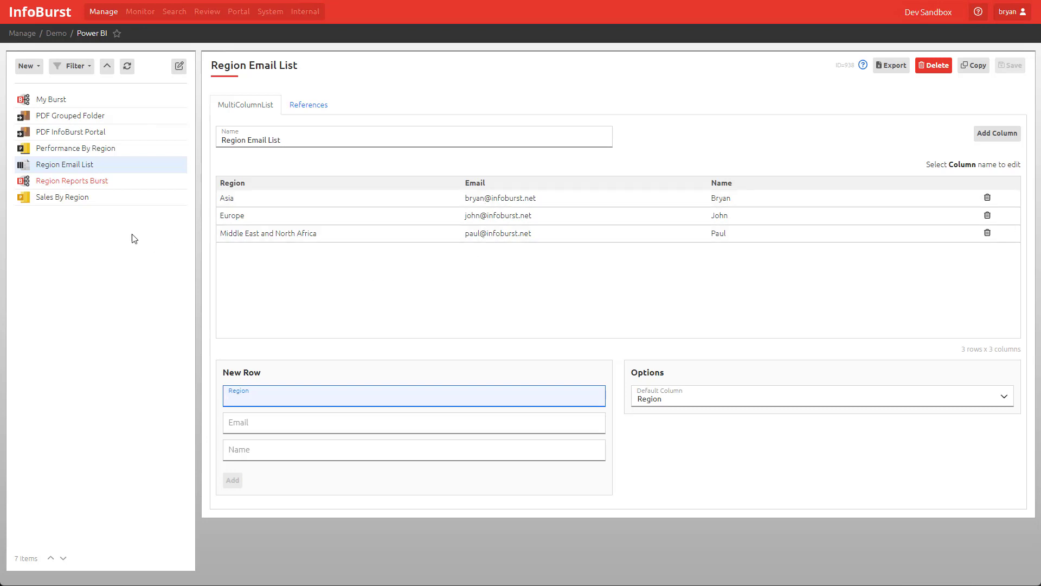
{"action": "left_click", "coordinate": [106, 184]}
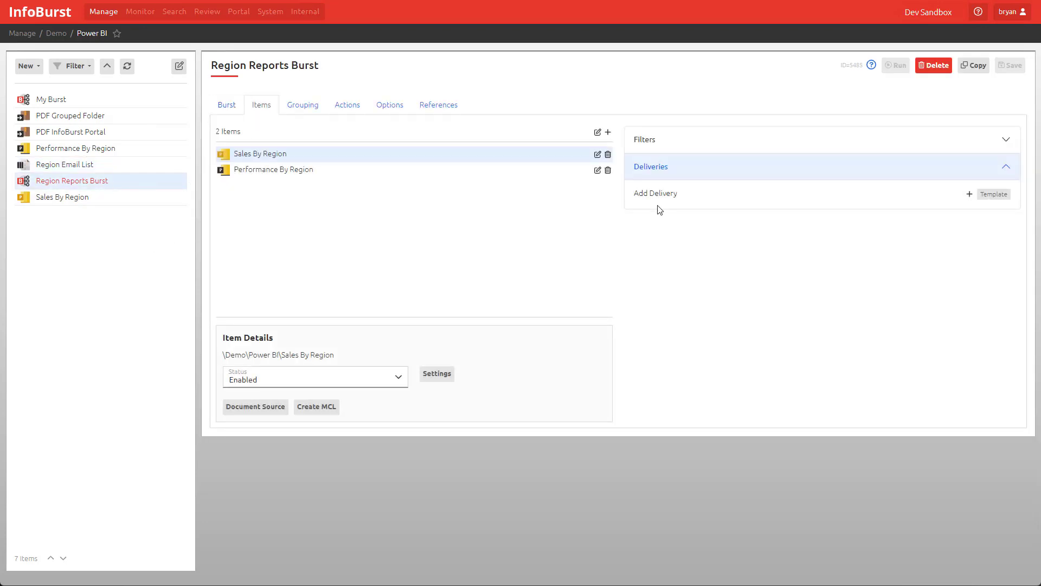
{"action": "left_click", "coordinate": [650, 145]}
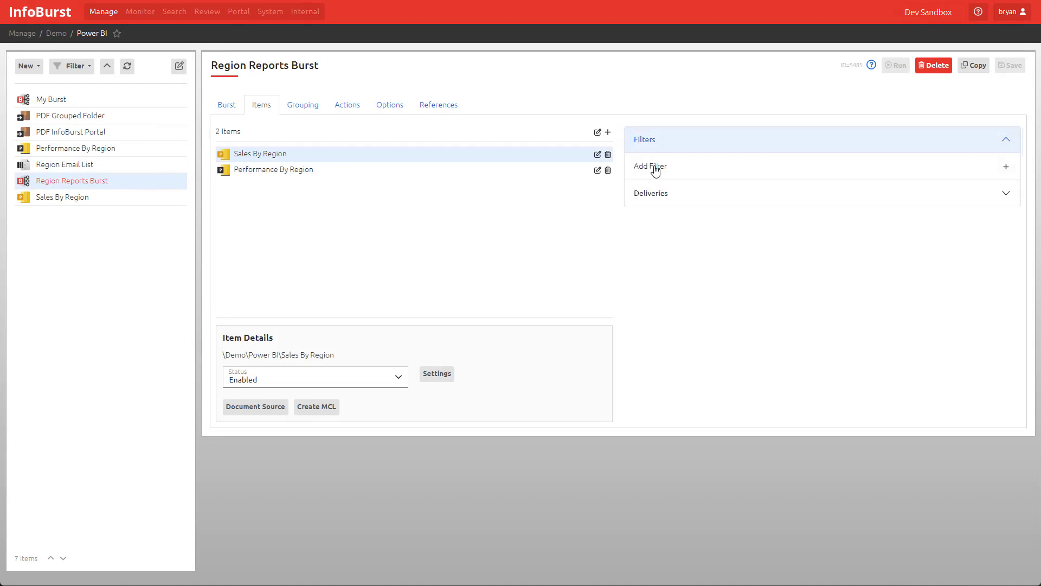
{"action": "left_click", "coordinate": [655, 168]}
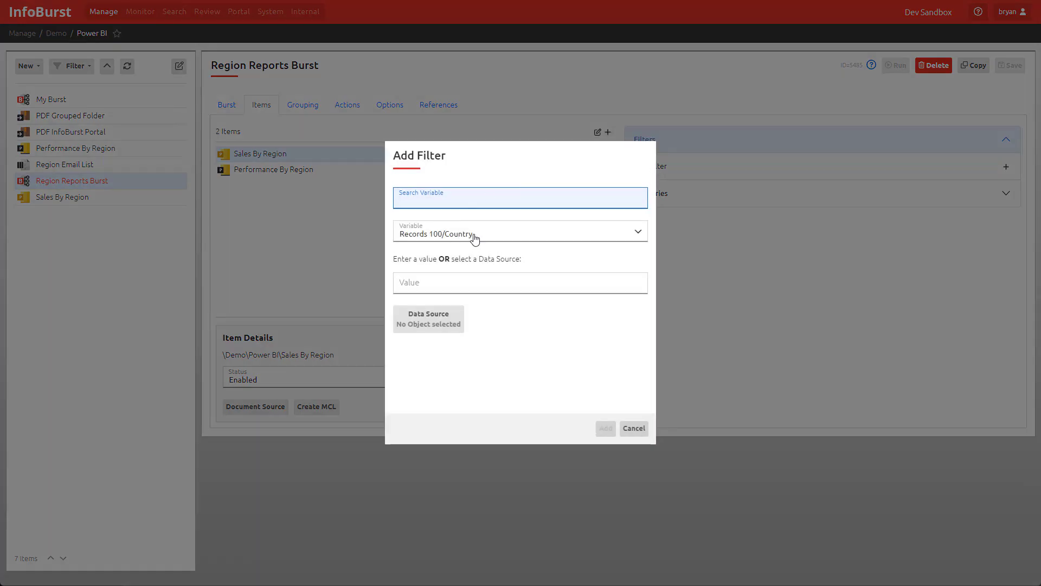
{"action": "left_click", "coordinate": [454, 236]}
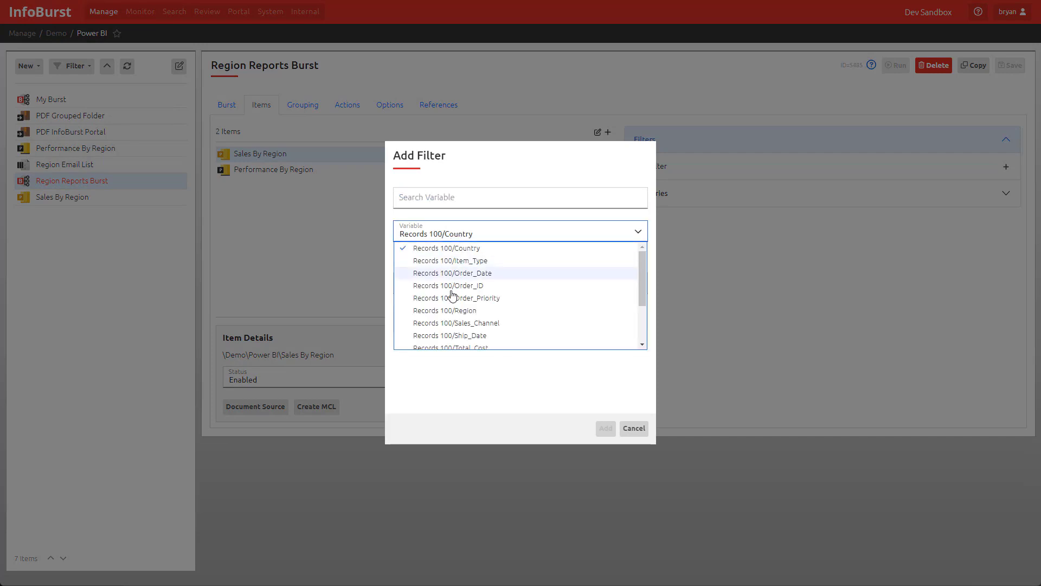
{"action": "left_click", "coordinate": [449, 311]}
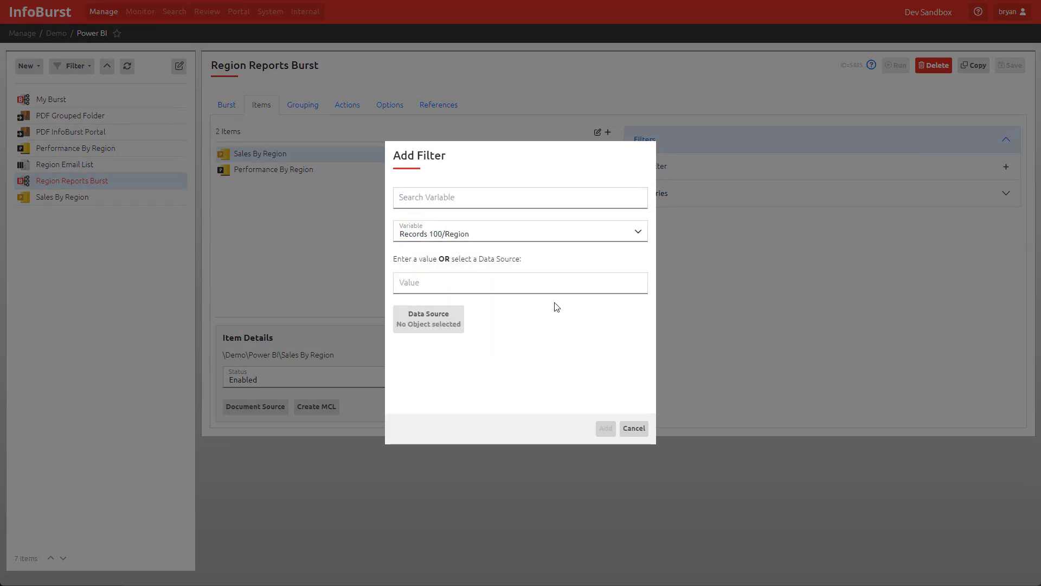
{"action": "left_click", "coordinate": [435, 319]}
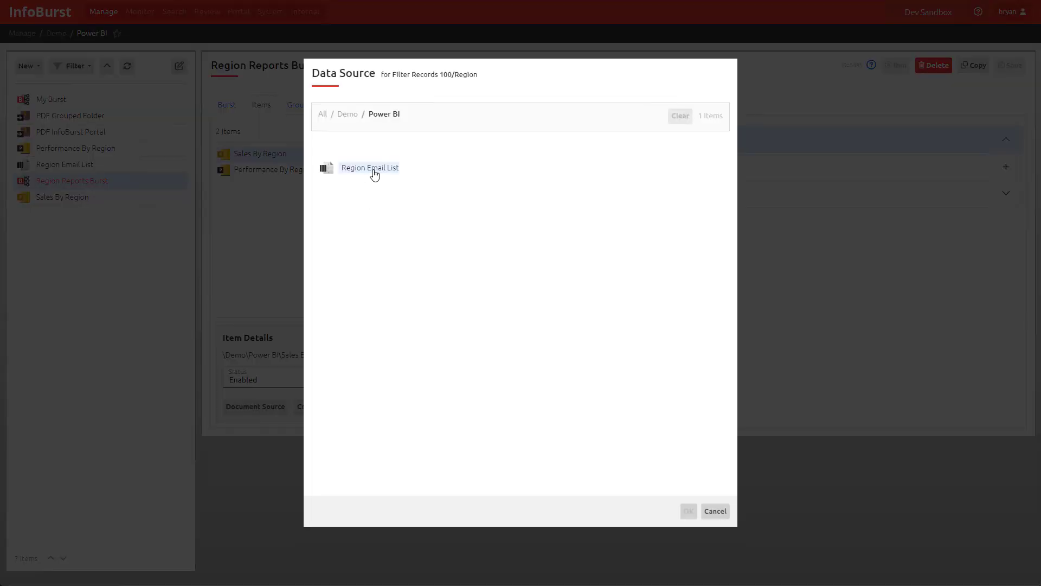
{"action": "left_click", "coordinate": [372, 169]}
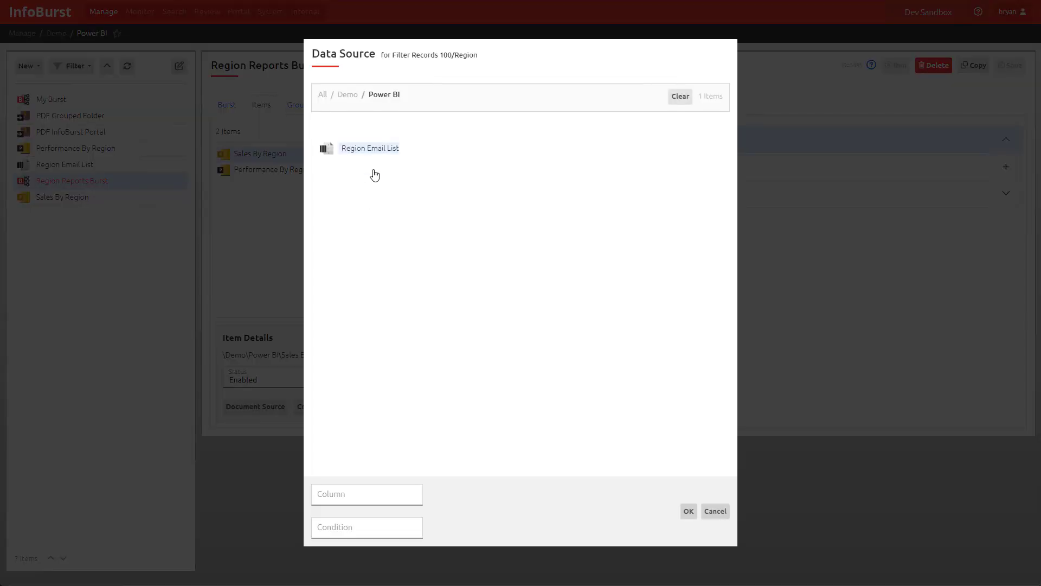
{"action": "left_click", "coordinate": [688, 514]}
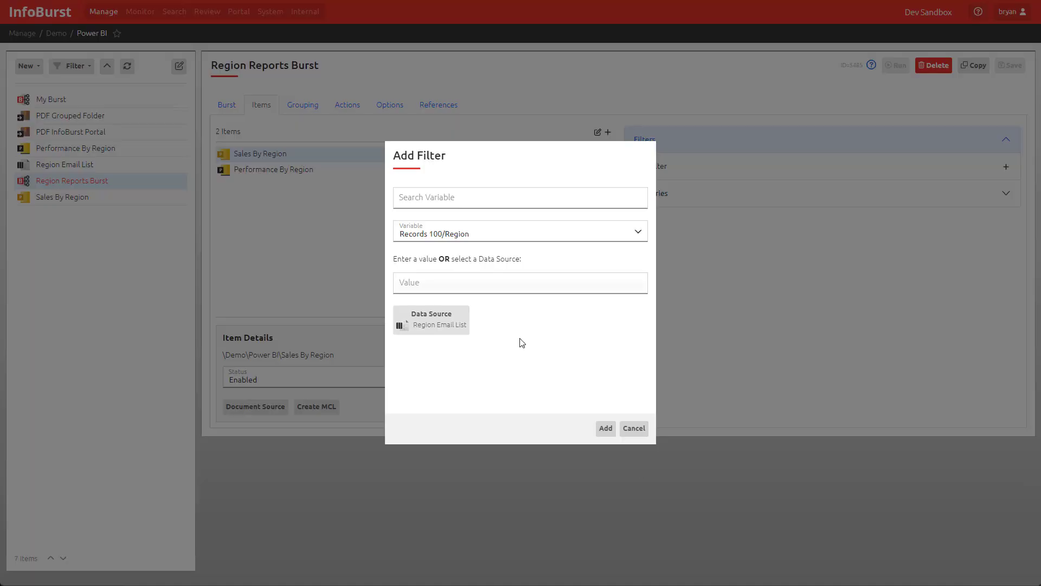
{"action": "left_click", "coordinate": [605, 430]}
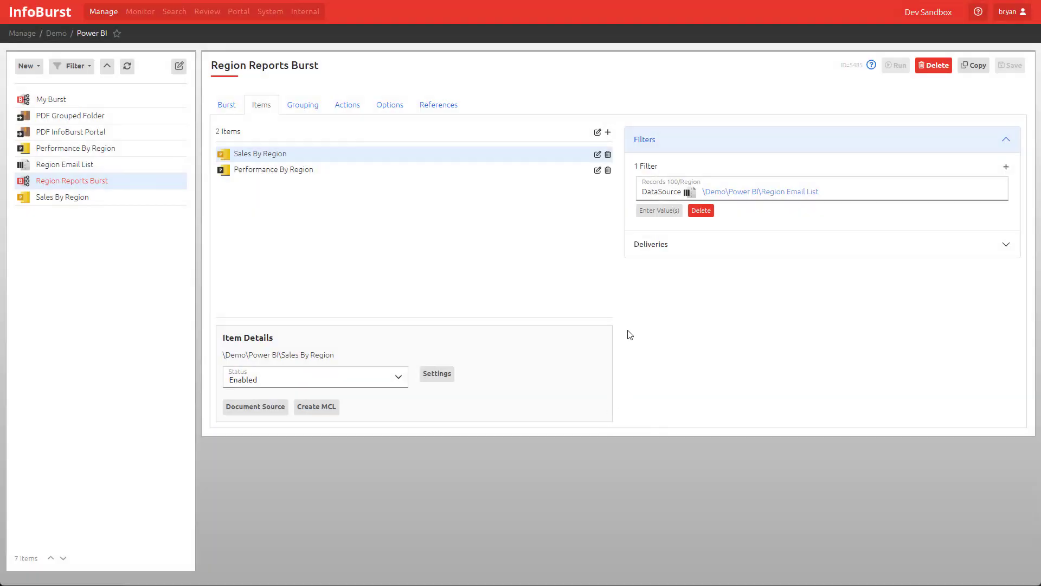
- Start a delivery for the Sales By Region item, name it "PNG Email" and set its destination to Email
{"action": "left_click", "coordinate": [651, 250]}
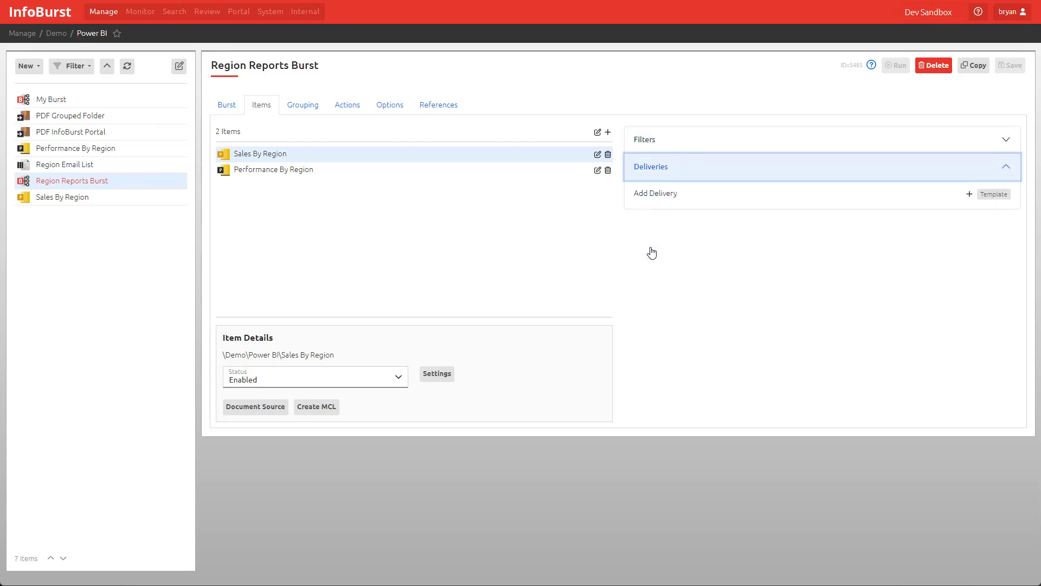
{"action": "left_click", "coordinate": [668, 201]}
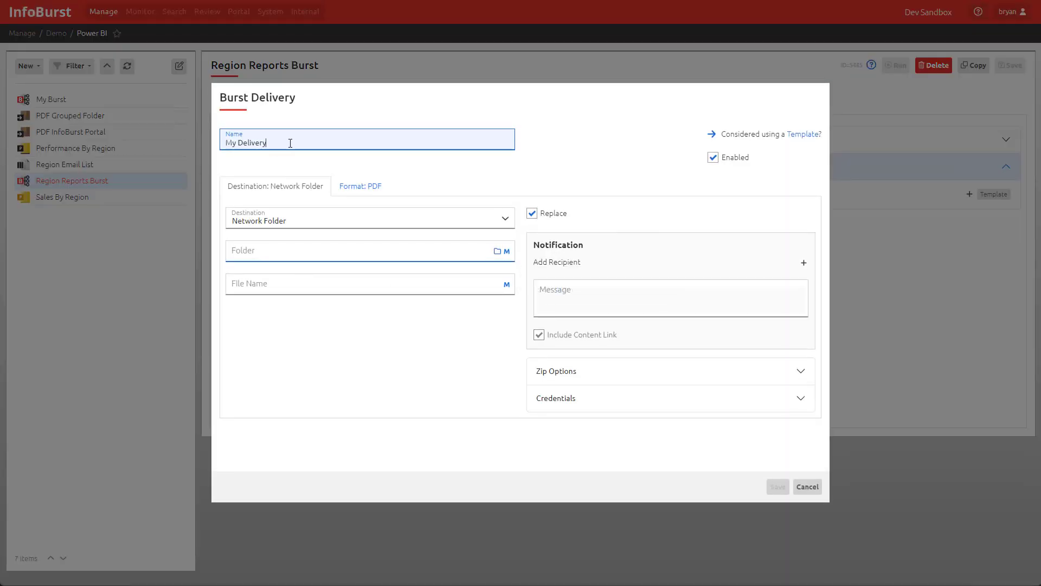
{"action": "left_click_drag", "start_coordinate": [278, 147], "coordinate": [192, 145]}
{"action": "type", "text": "PNG Email"}
{"action": "left_click", "coordinate": [329, 223]}
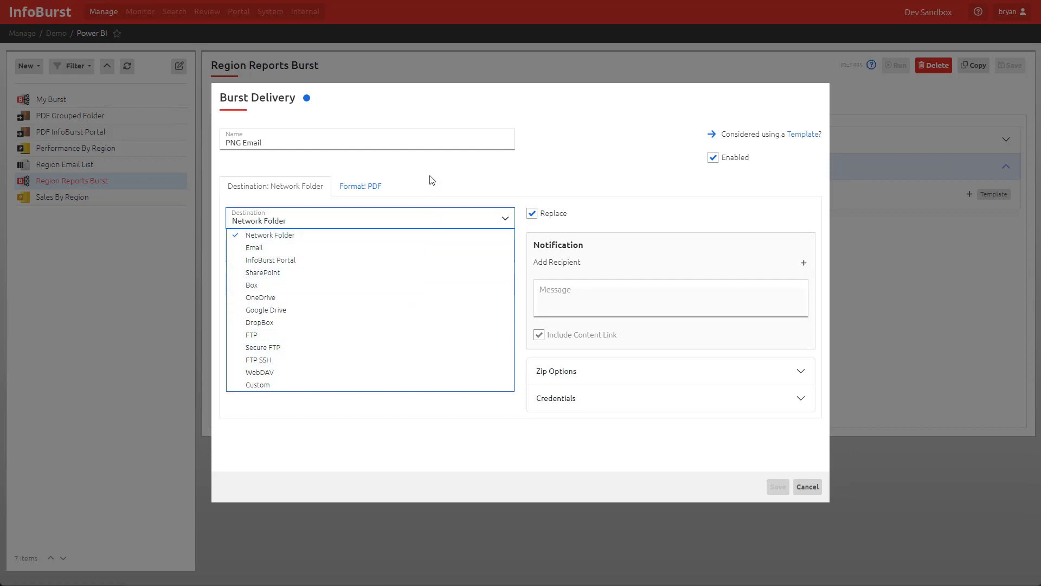
{"action": "left_click", "coordinate": [291, 249]}
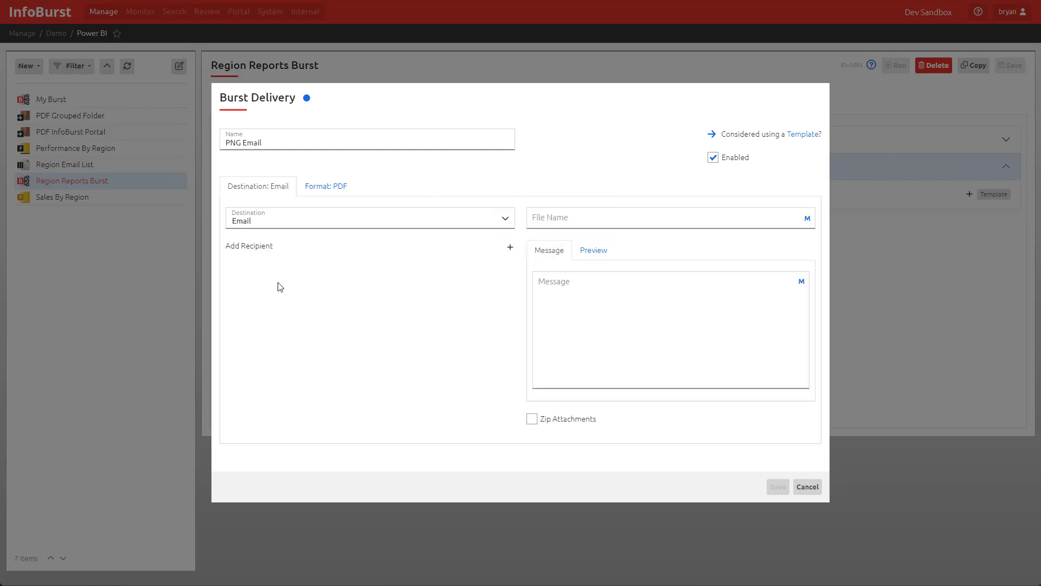
- Add a To recipient to the delivery whose email address is the [%Email] macro, and save the recipient
{"action": "left_click", "coordinate": [269, 246]}
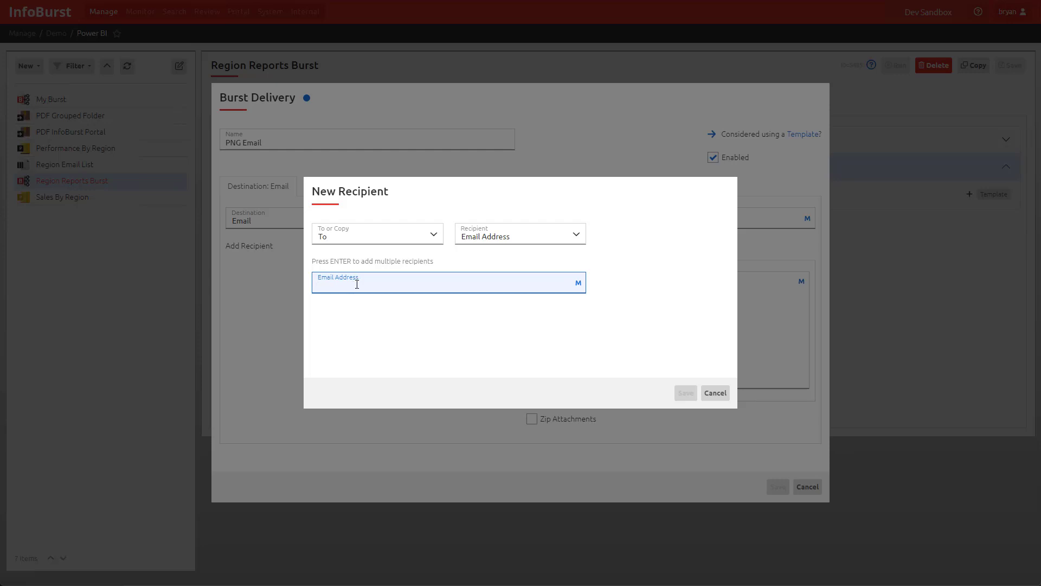
{"action": "left_click", "coordinate": [578, 285]}
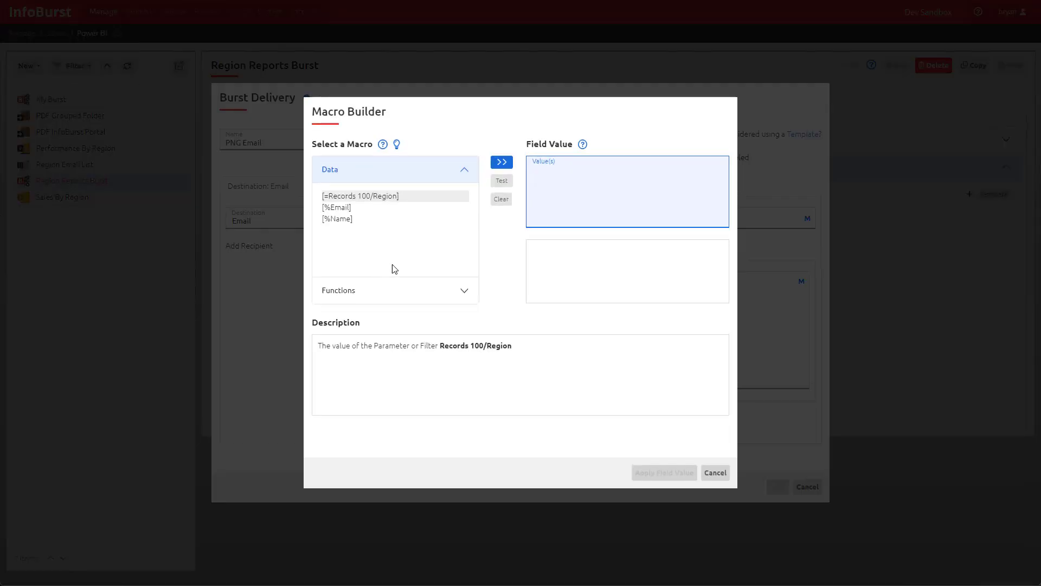
{"action": "left_click", "coordinate": [345, 212]}
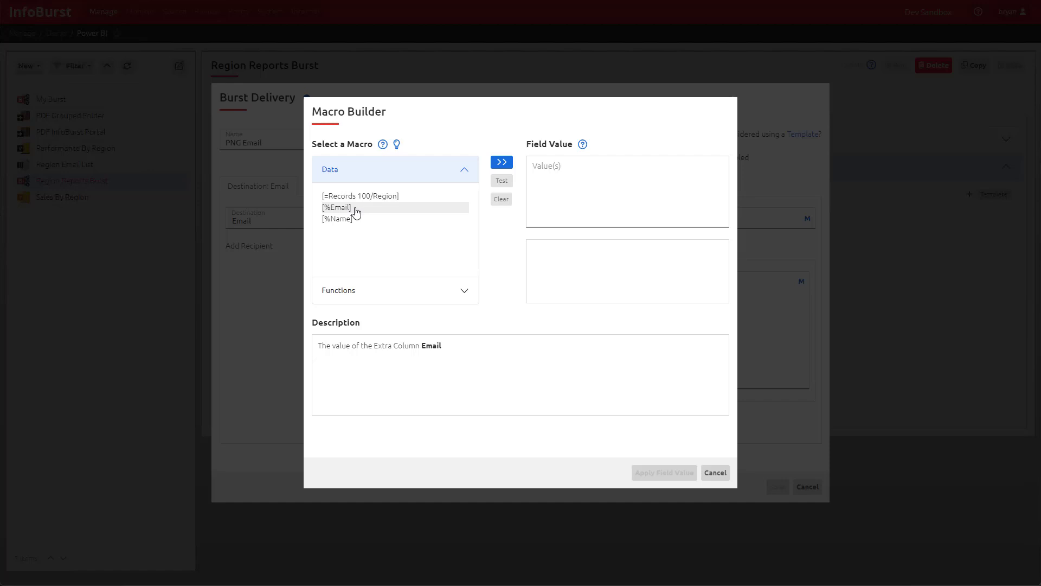
{"action": "left_click", "coordinate": [501, 162]}
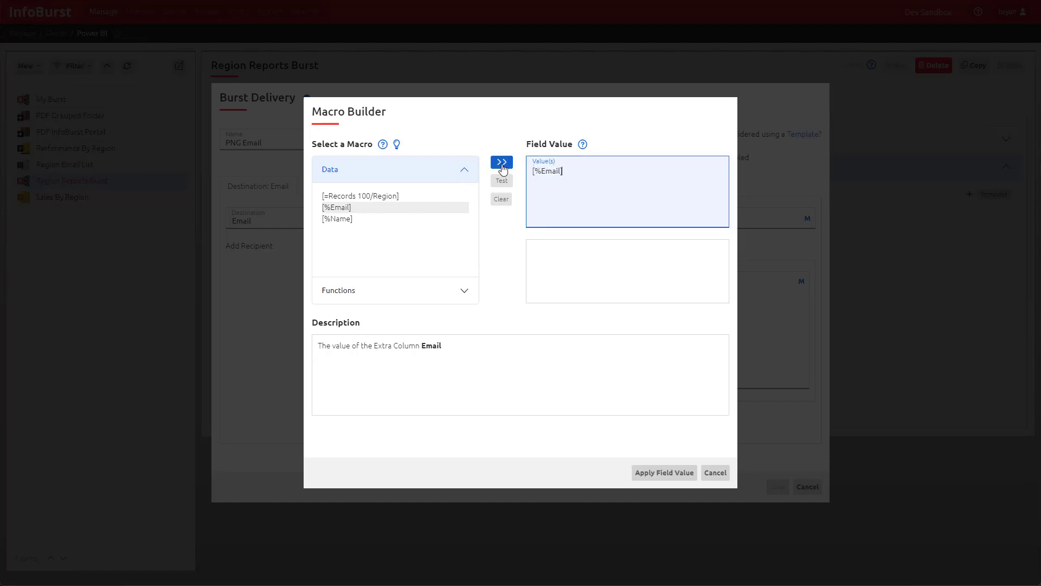
{"action": "left_click", "coordinate": [655, 473]}
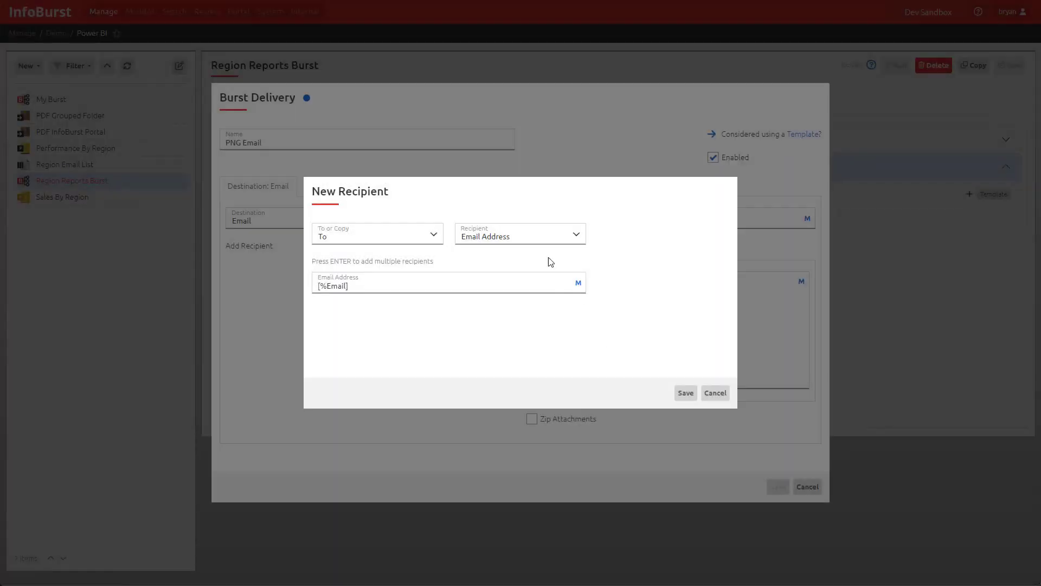
{"action": "left_click", "coordinate": [685, 393]}
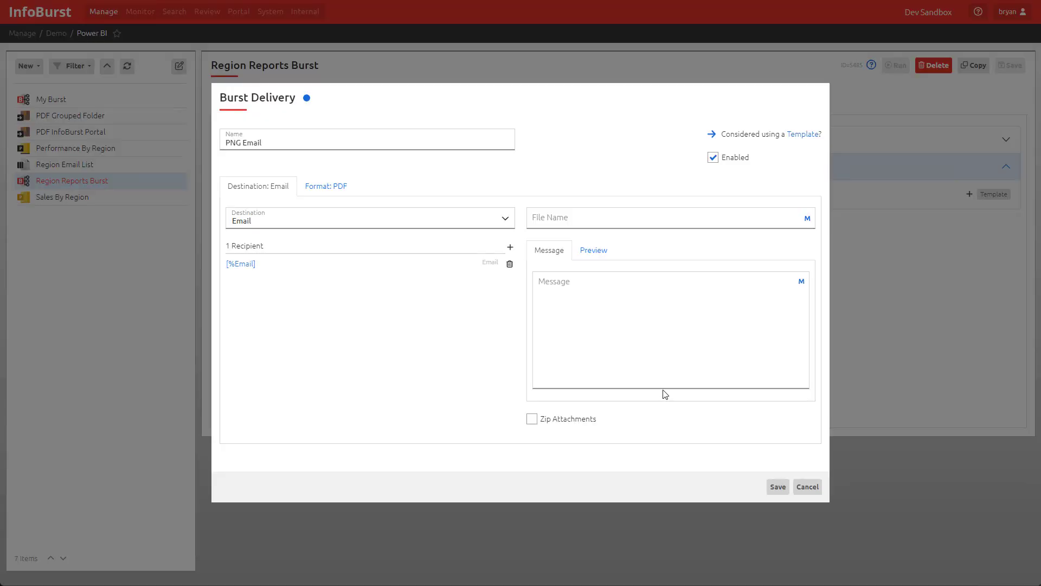
- Set the output format of the PNG Email delivery to PNG
{"action": "left_click", "coordinate": [334, 188]}
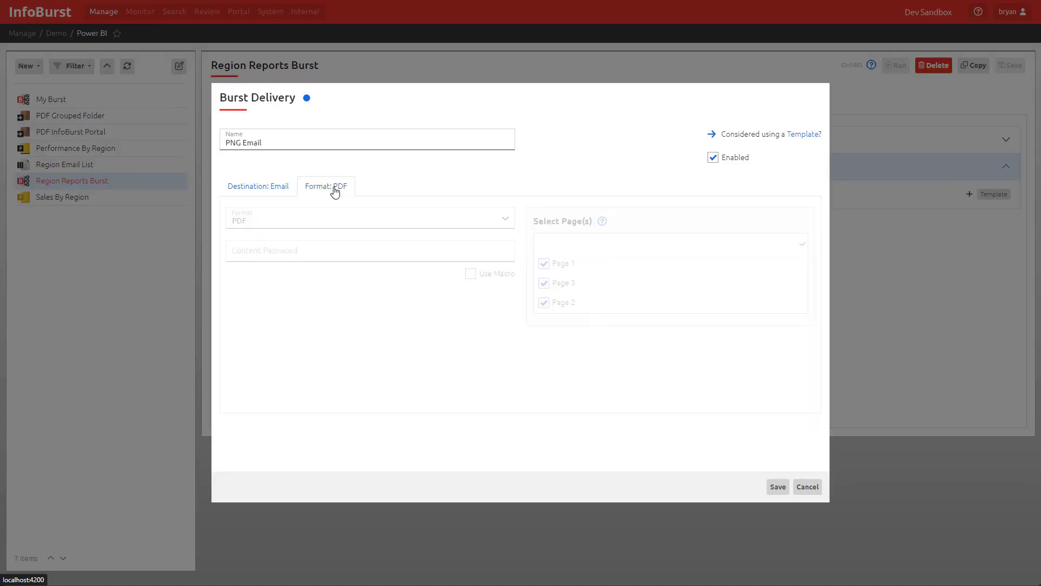
{"action": "left_click", "coordinate": [256, 223]}
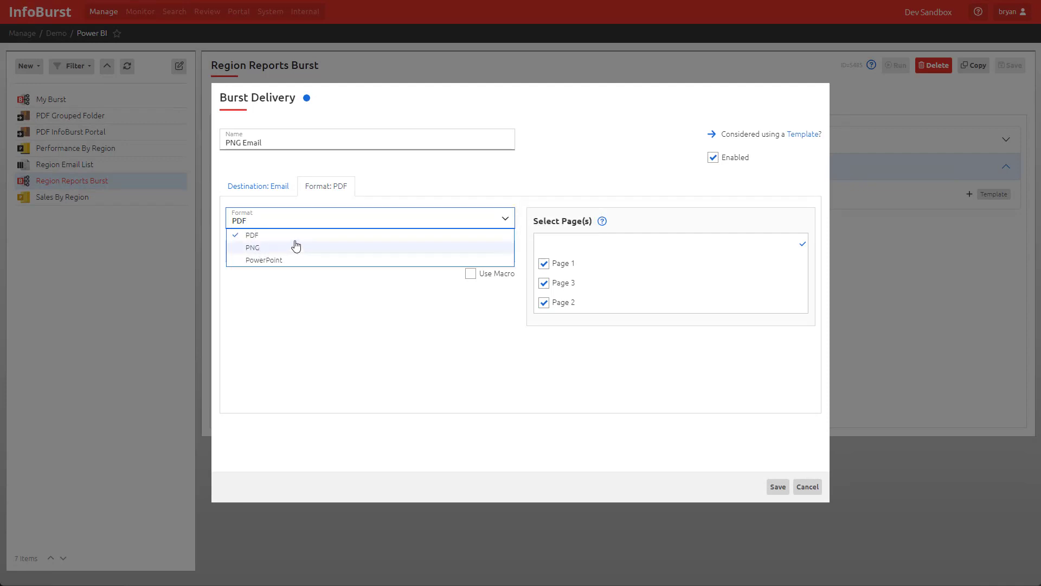
{"action": "left_click", "coordinate": [264, 252]}
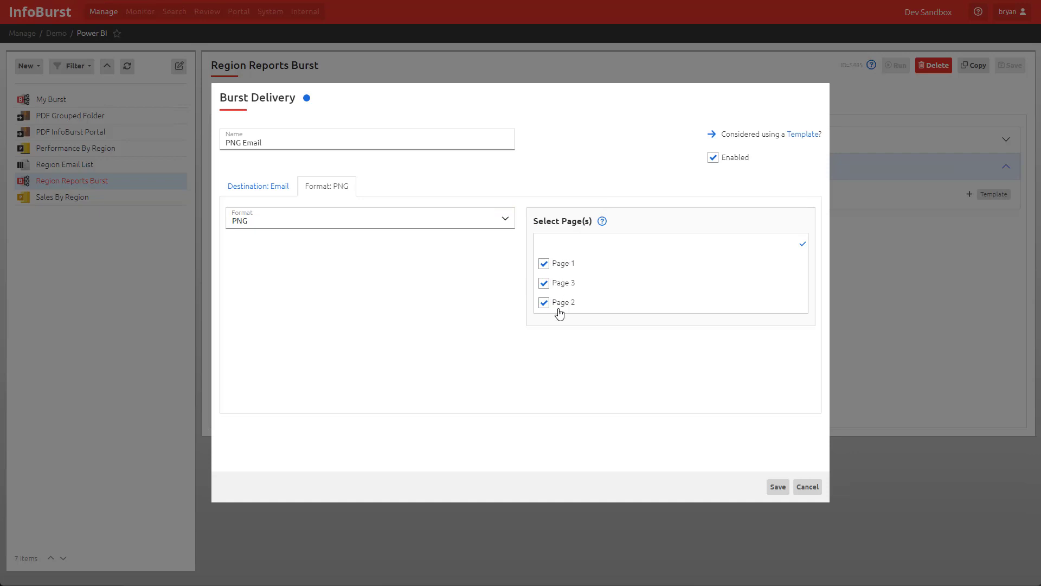
{"action": "left_click", "coordinate": [544, 285]}
{"action": "left_click", "coordinate": [544, 304]}
{"action": "left_click", "coordinate": [544, 283]}
{"action": "left_click", "coordinate": [544, 303]}
{"action": "left_click", "coordinate": [543, 263]}
{"action": "left_click", "coordinate": [544, 263]}
- Save the PNG Email delivery and add a second delivery to Sales By Region from the PDF InfoBurst Portal template
{"action": "left_click", "coordinate": [779, 488]}
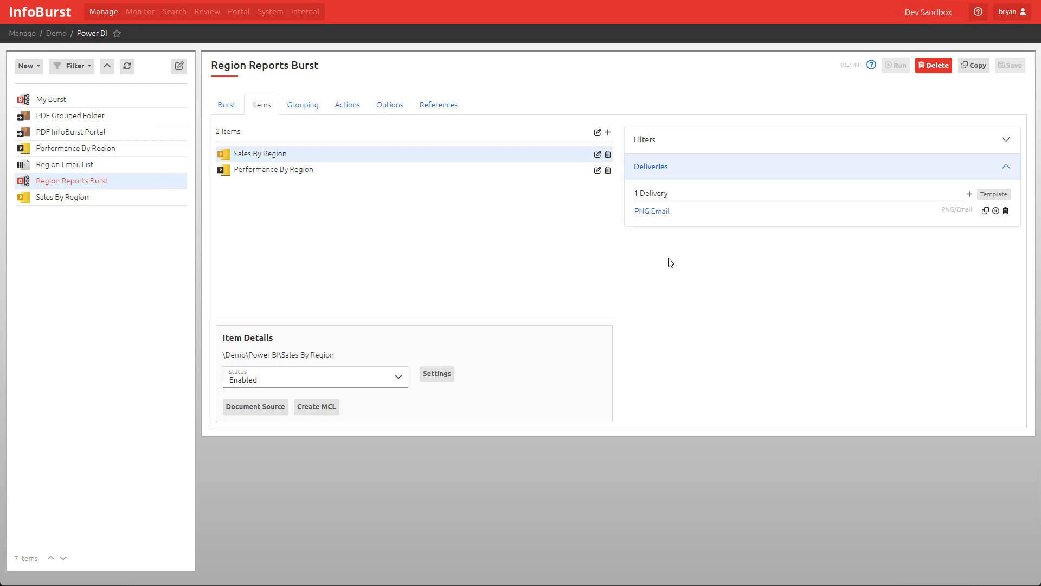
{"action": "left_click", "coordinate": [990, 199]}
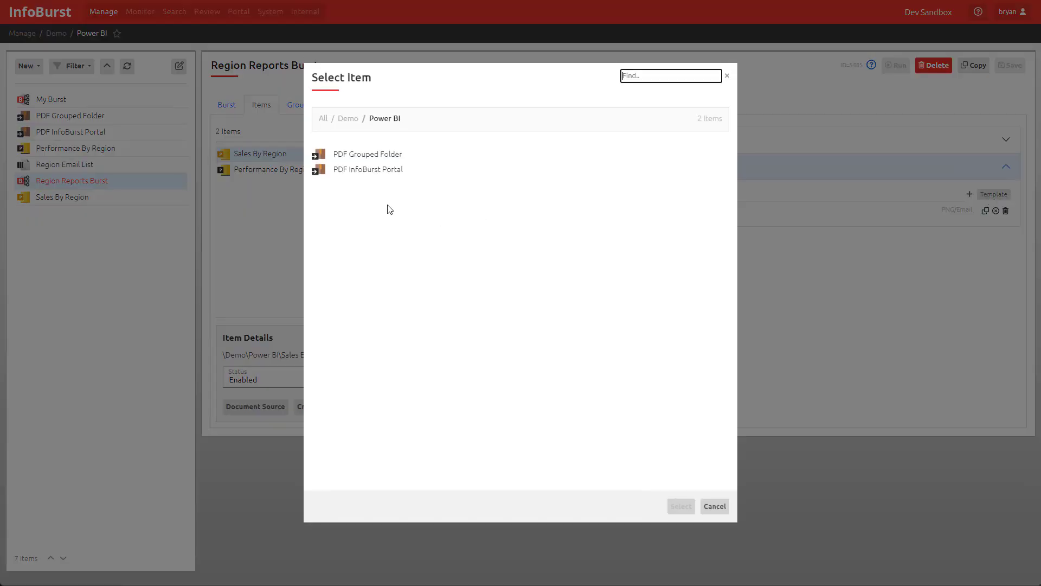
{"action": "left_click", "coordinate": [365, 175]}
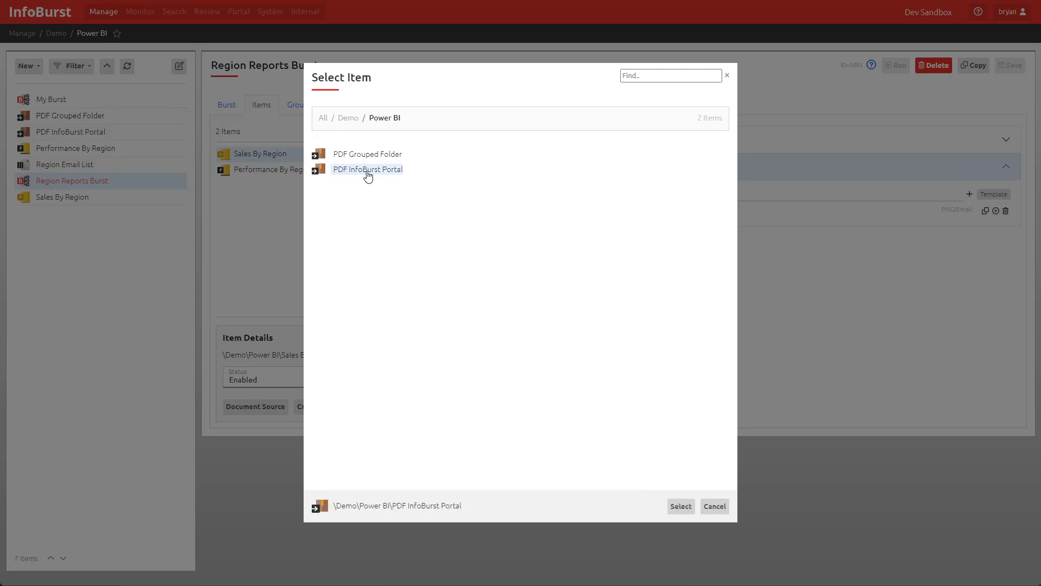
{"action": "left_click", "coordinate": [681, 506]}
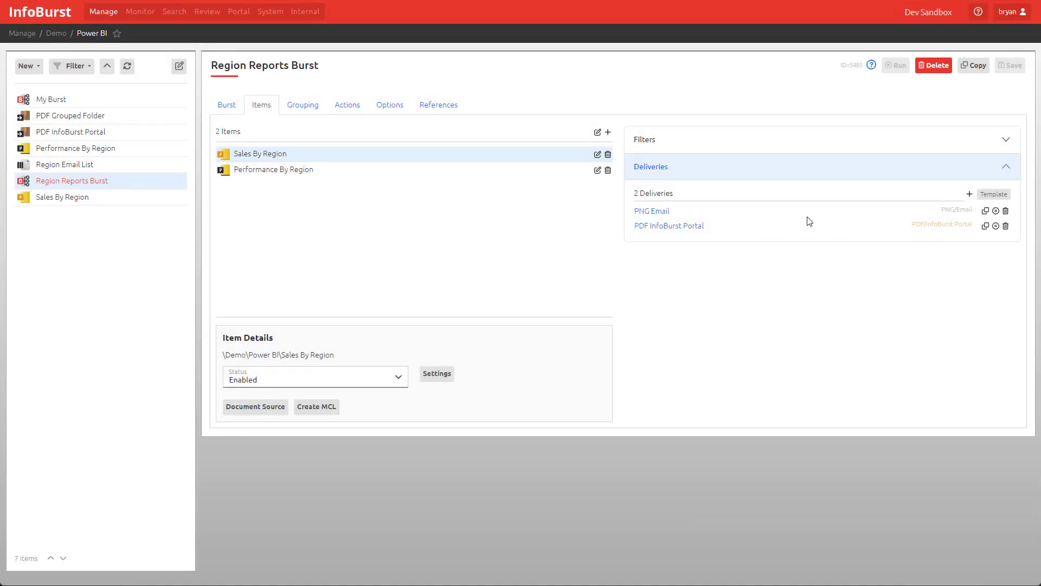
- For the Performance By Region item, set the Region parameter to "Asia;Europe", enable Multi-Pass and save the burst
{"action": "left_click", "coordinate": [273, 176]}
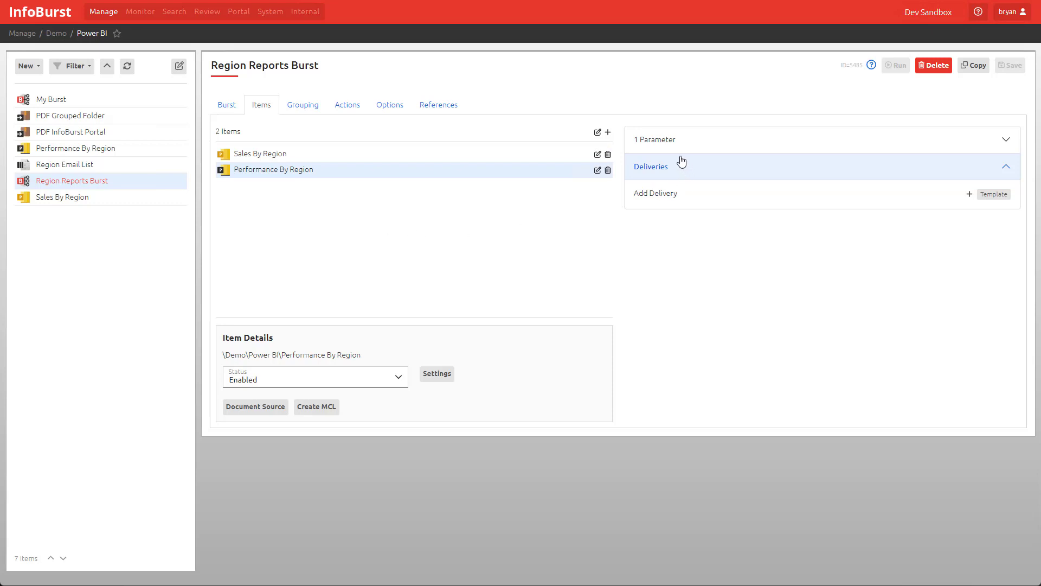
{"action": "left_click", "coordinate": [660, 142]}
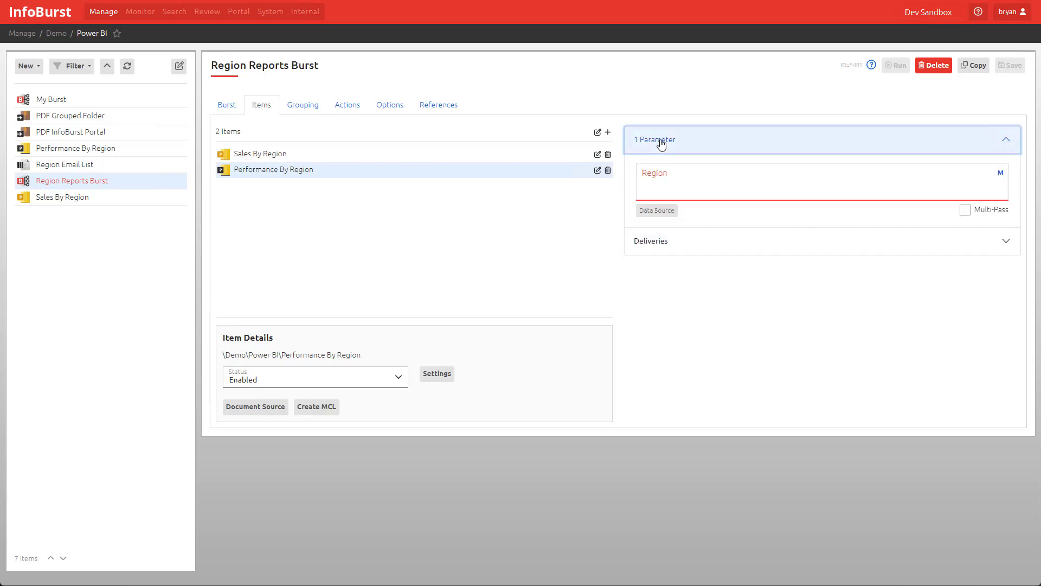
{"action": "left_click", "coordinate": [667, 175]}
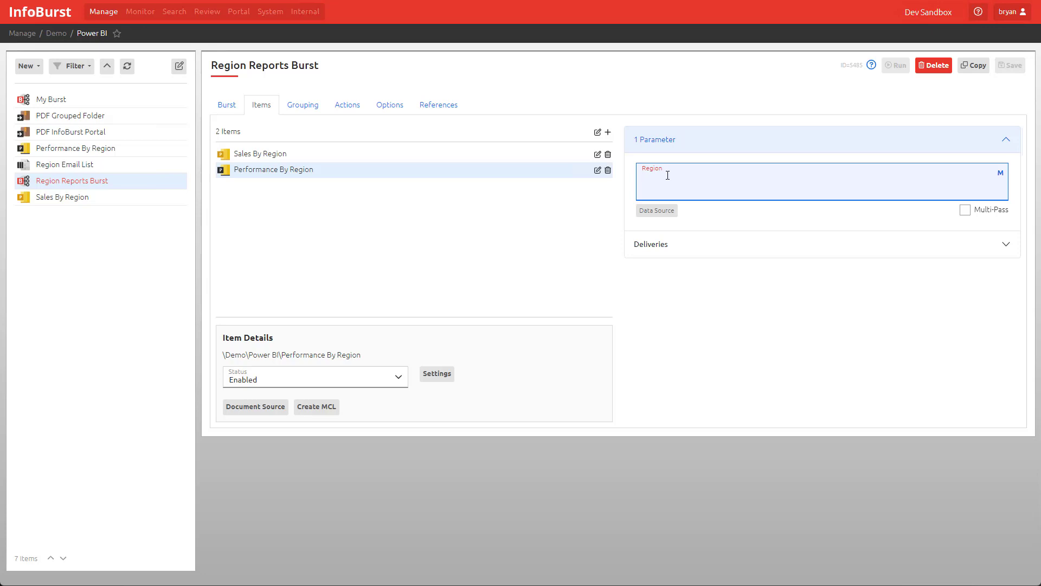
{"action": "type", "text": "Asia;Europe"}
{"action": "left_click", "coordinate": [966, 214]}
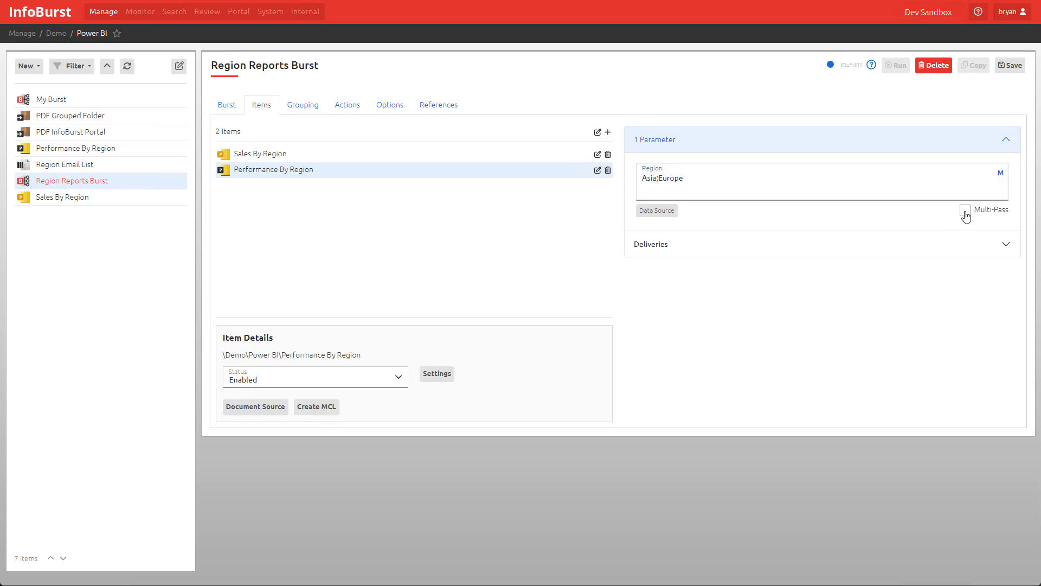
{"action": "left_click", "coordinate": [1011, 67]}
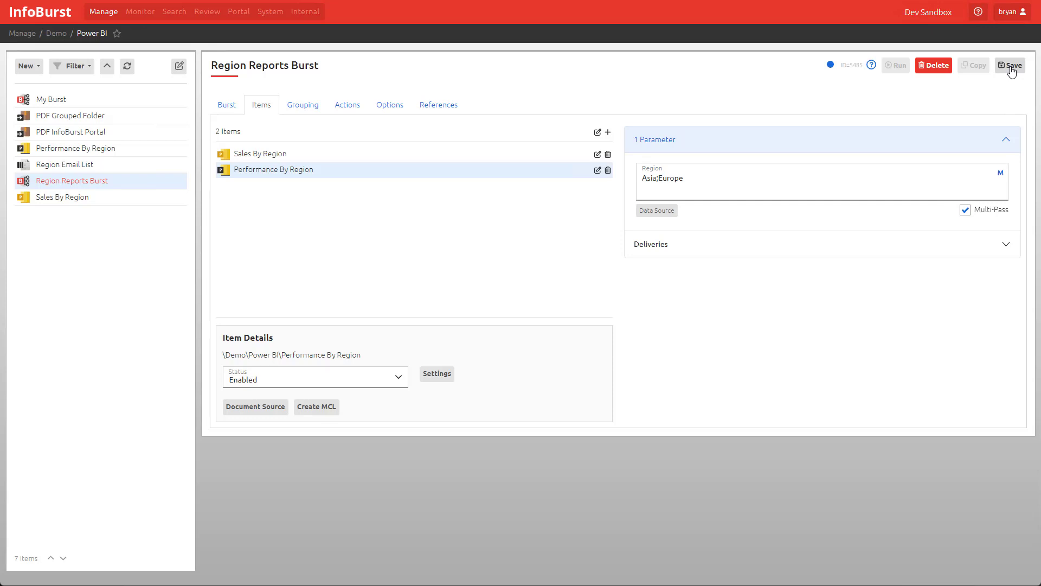
- Start a new delivery without a template for the Performance By Region item and name it "Excel Network"
{"action": "left_click", "coordinate": [657, 247]}
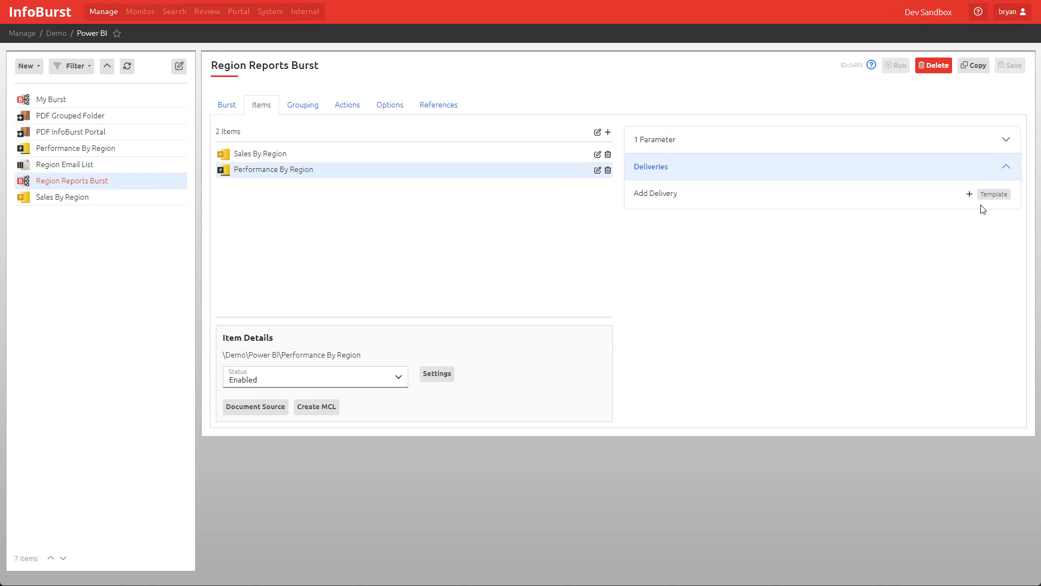
{"action": "left_click", "coordinate": [994, 195]}
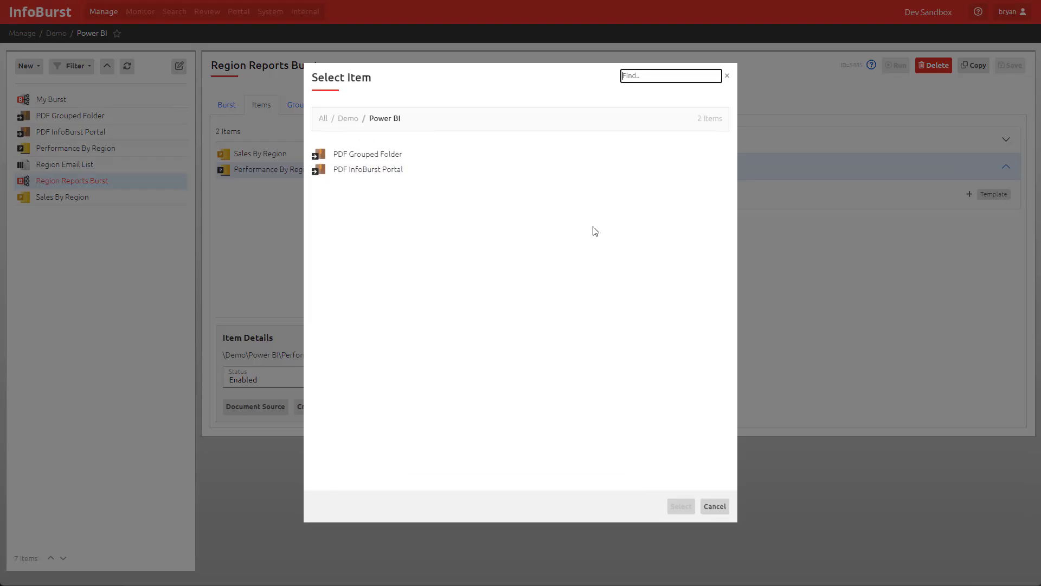
{"action": "left_click", "coordinate": [720, 507]}
{"action": "left_click", "coordinate": [645, 205]}
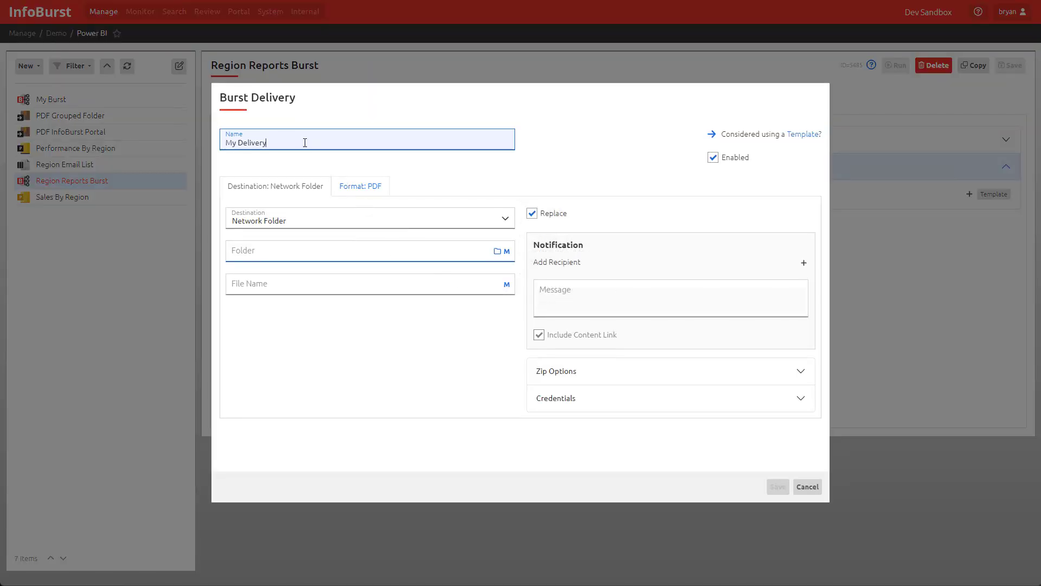
{"action": "left_click_drag", "start_coordinate": [302, 142], "coordinate": [181, 143]}
{"action": "type", "text": "PDF"}
{"action": "key", "text": "BackSpace"}
{"action": "key", "text": "BackSpace"}
{"action": "key", "text": "BackSpace"}
{"action": "type", "text": "Excel Network"}
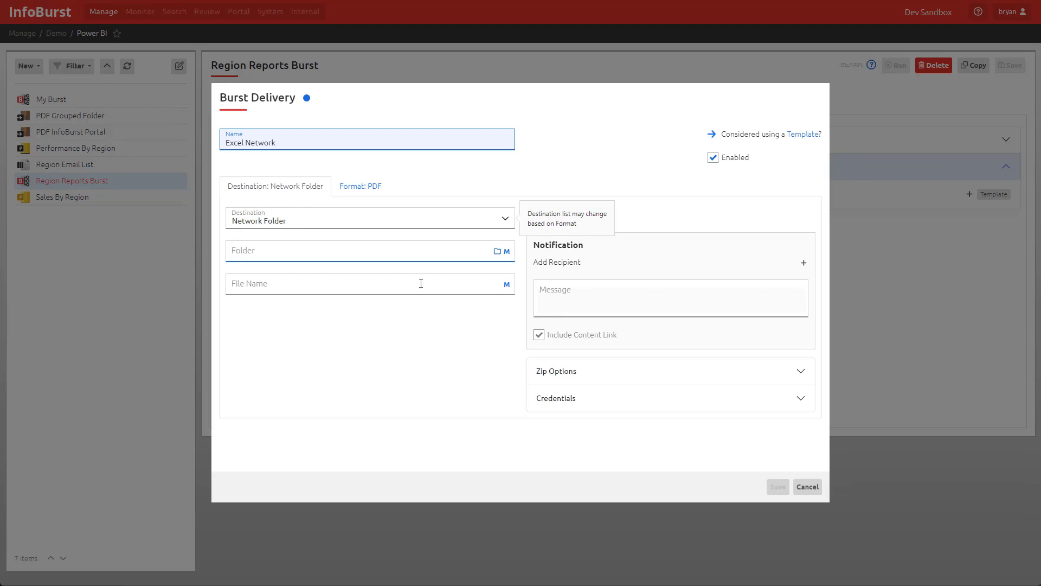
- Set the network delivery's folder to "InfoBurst Share\[$BURST]", using the shared folder and the burst name macro
{"action": "left_click", "coordinate": [497, 251]}
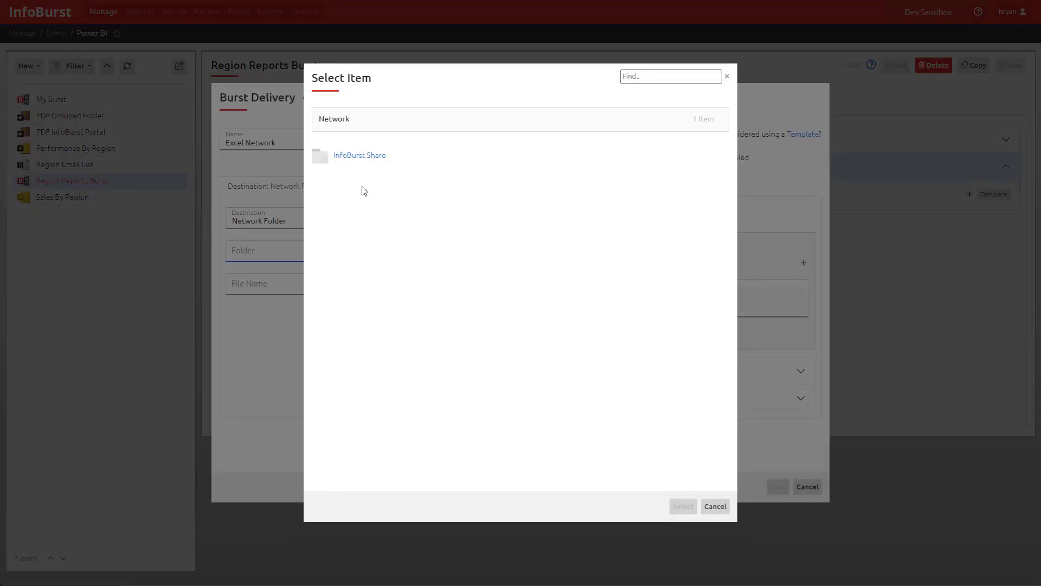
{"action": "left_click", "coordinate": [356, 157]}
{"action": "left_click", "coordinate": [681, 507]}
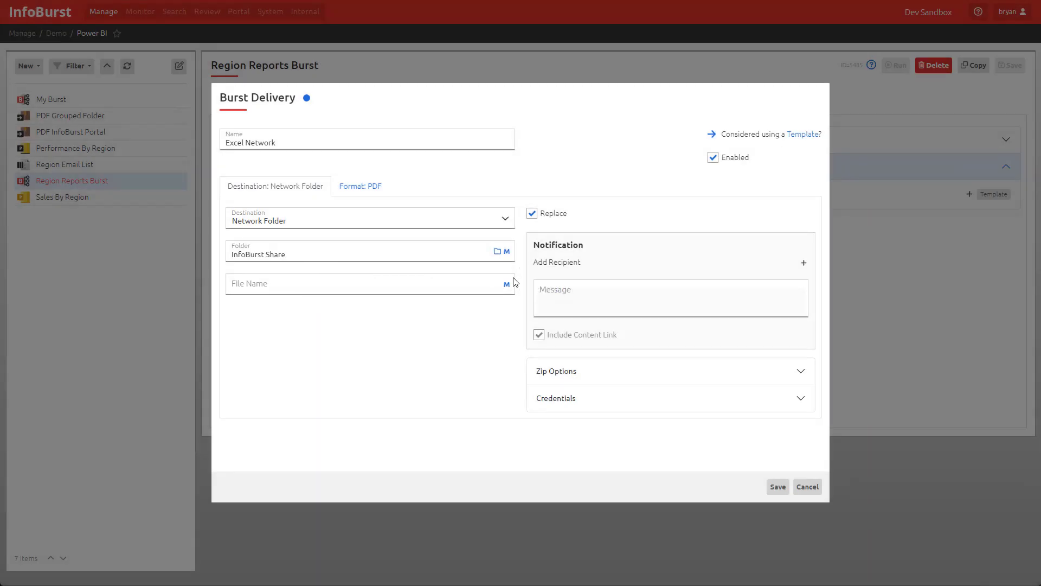
{"action": "left_click", "coordinate": [334, 253]}
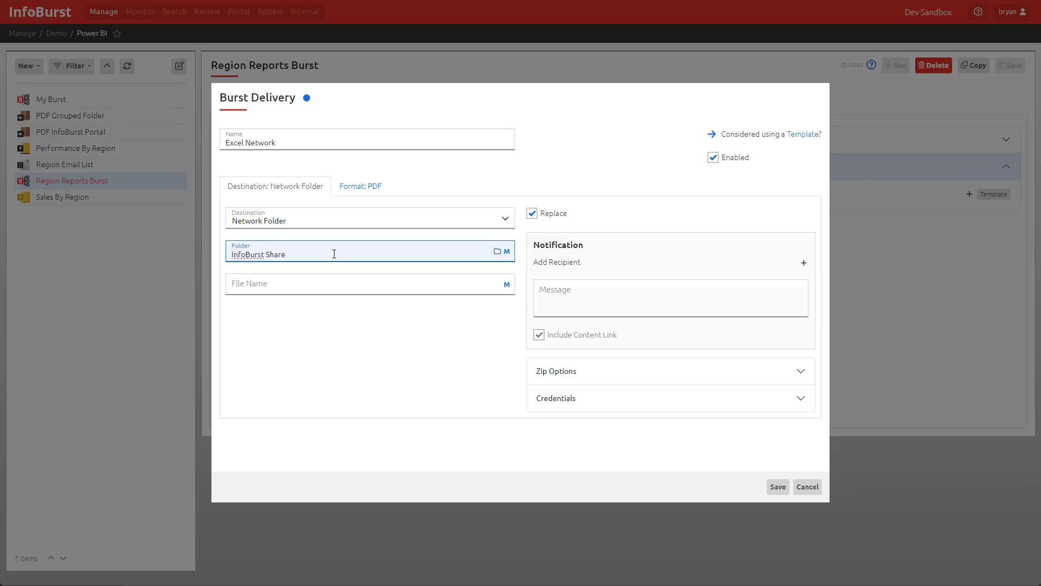
{"action": "type", "text": "\\"}
{"action": "left_click", "coordinate": [507, 253]}
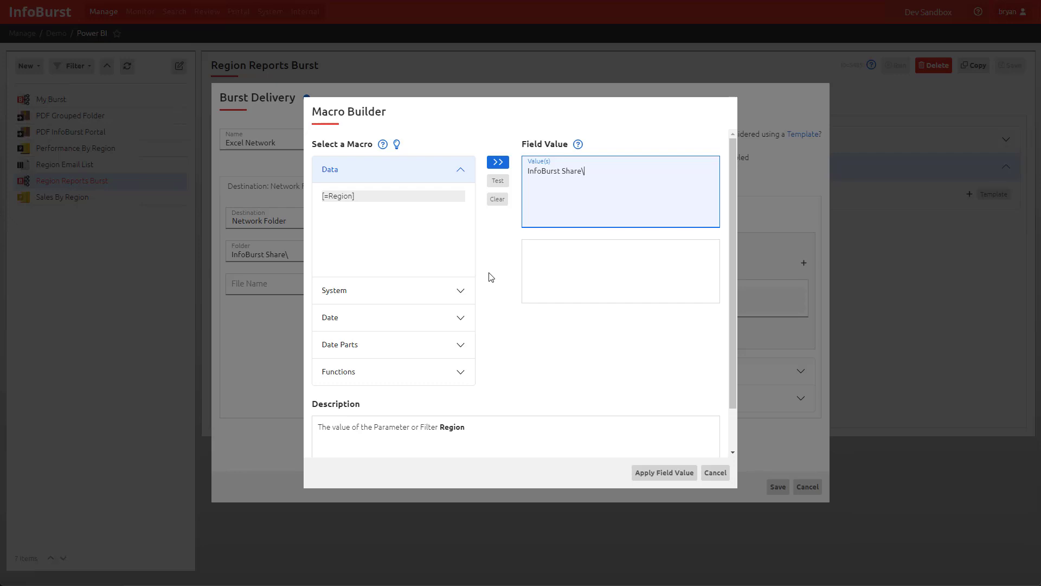
{"action": "left_click", "coordinate": [340, 294]}
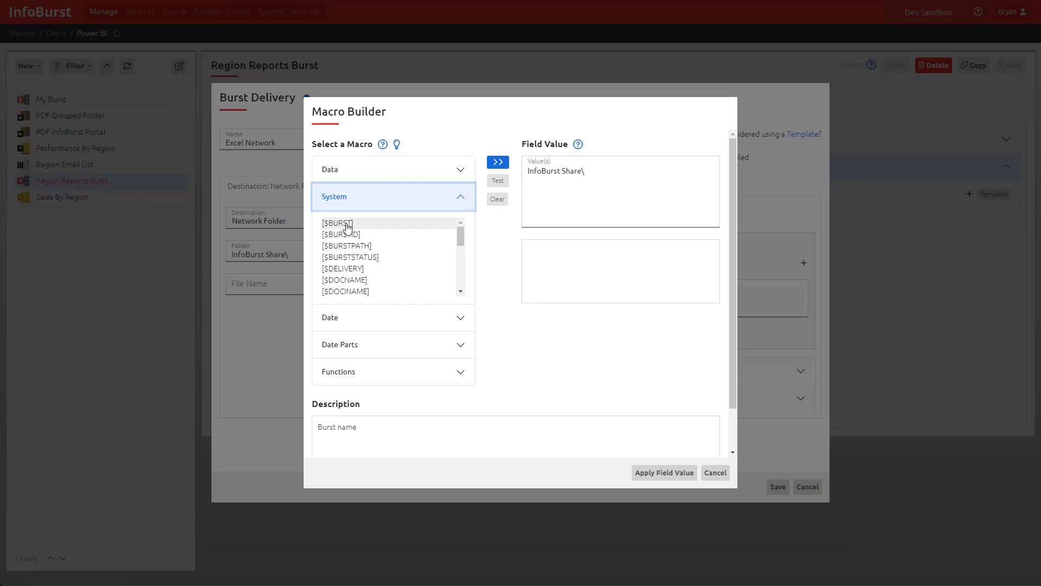
{"action": "double_click", "coordinate": [348, 227]}
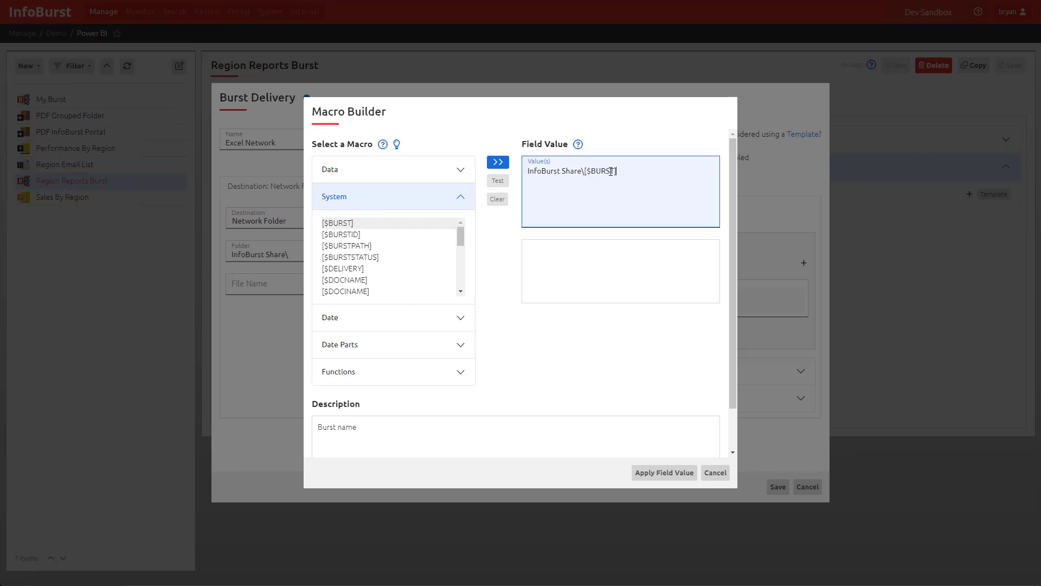
{"action": "left_click", "coordinate": [663, 473]}
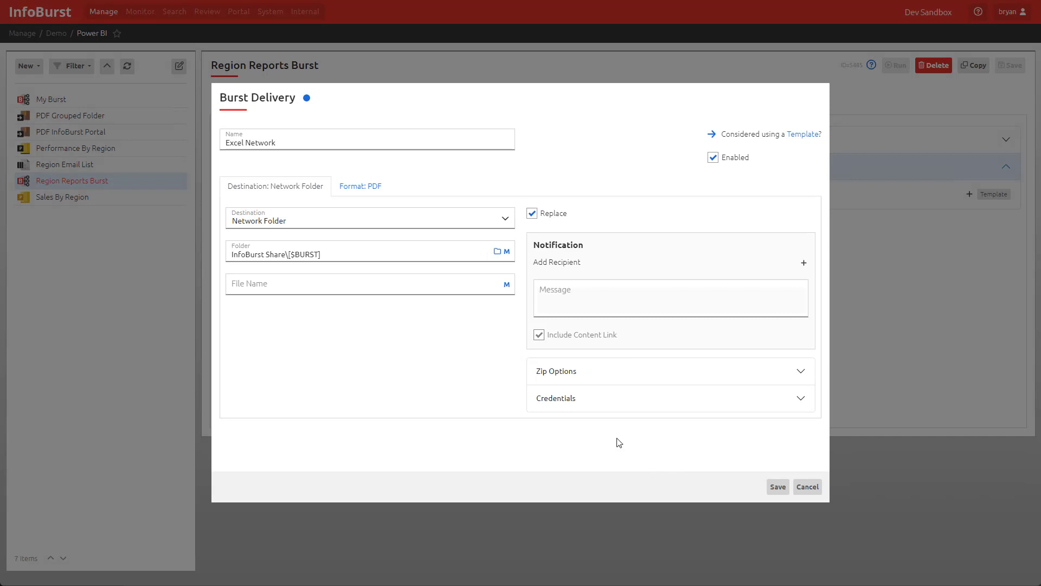
- Build the delivery's file name with macros as "Region Report for [=Region] - [TODAY,YYYY-MM-DD]" and apply it
{"action": "left_click", "coordinate": [295, 286]}
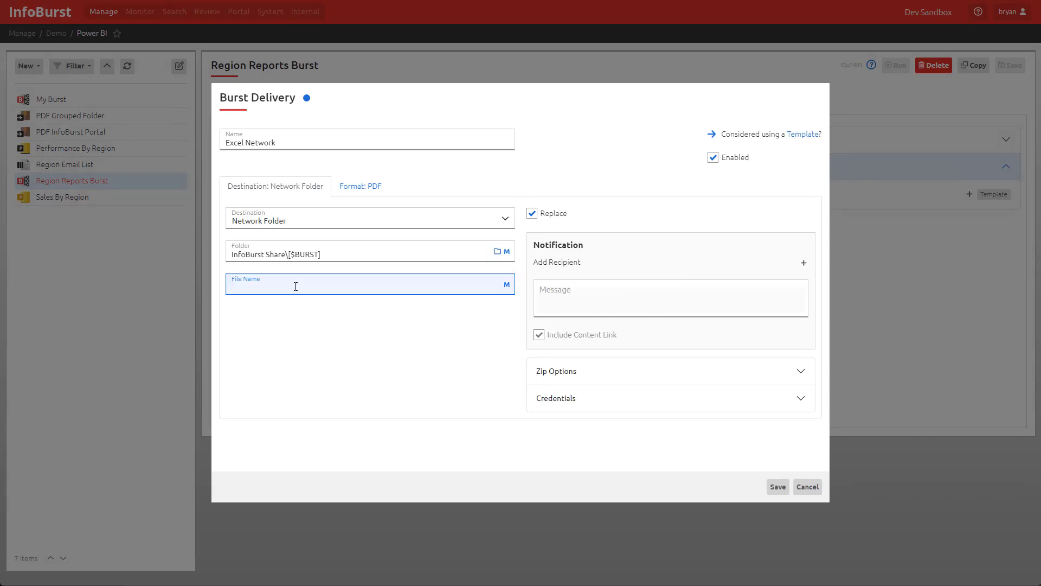
{"action": "left_click", "coordinate": [506, 286]}
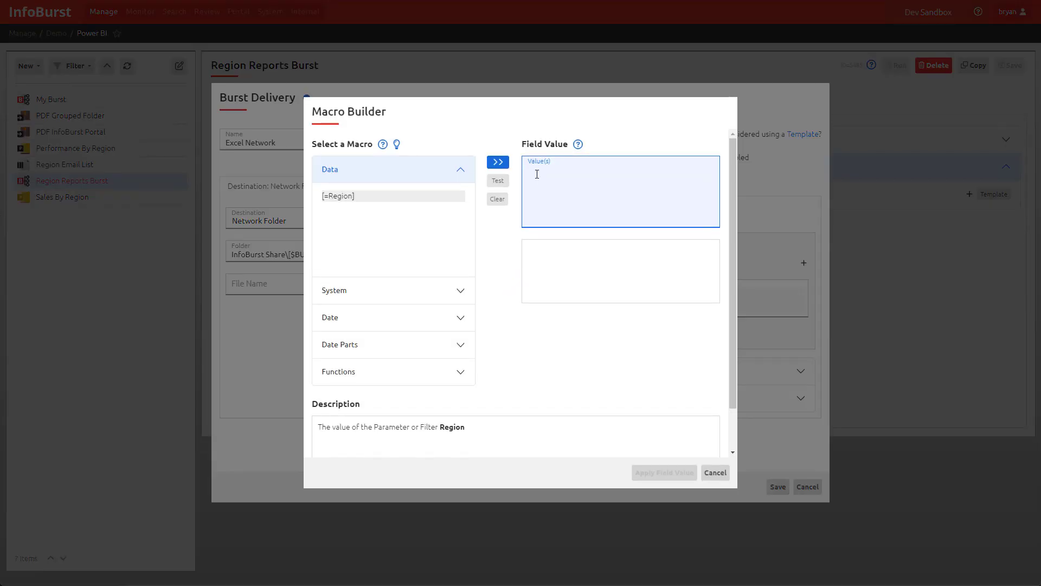
{"action": "type", "text": "Region Report for"}
{"action": "double_click", "coordinate": [351, 203]}
{"action": "type", "text": "-"}
{"action": "left_click", "coordinate": [340, 325]}
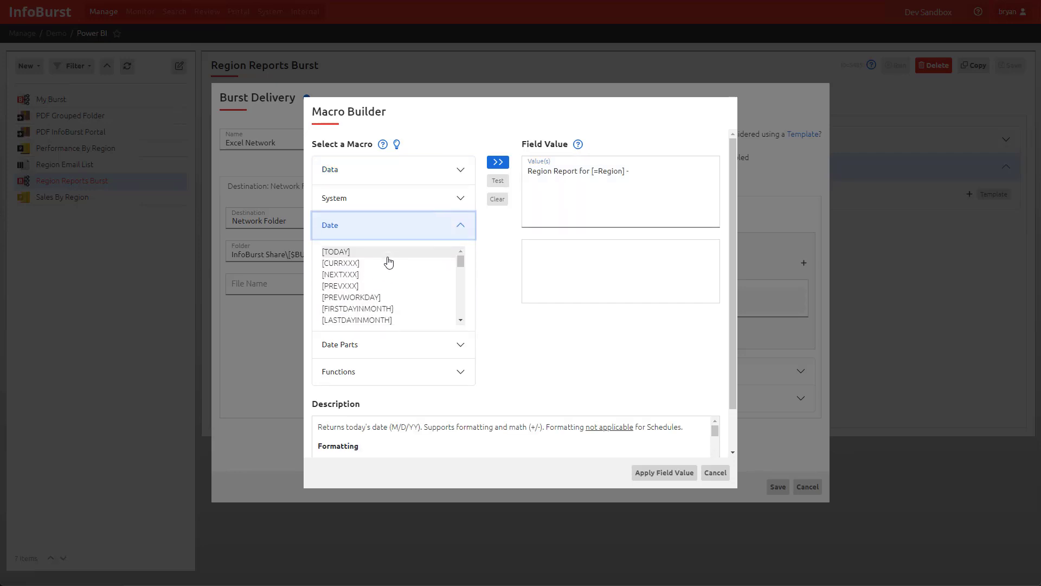
{"action": "double_click", "coordinate": [350, 252]}
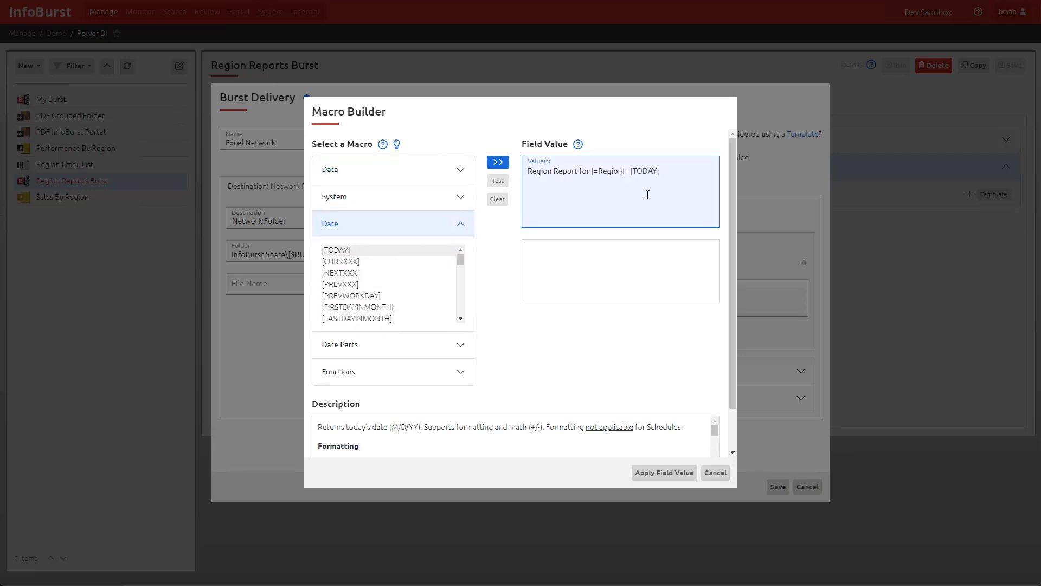
{"action": "type", "text": "YYYY-MM-DD"}
{"action": "left_click", "coordinate": [668, 471]}
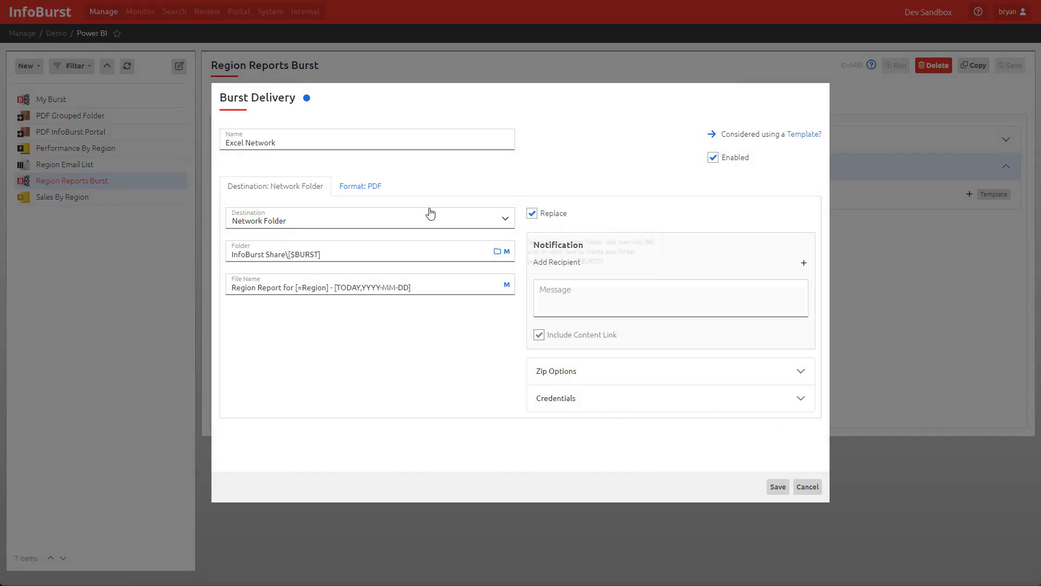
- Set the output format of the Excel Network delivery to Excel (.xlsx)
{"action": "left_click", "coordinate": [373, 187]}
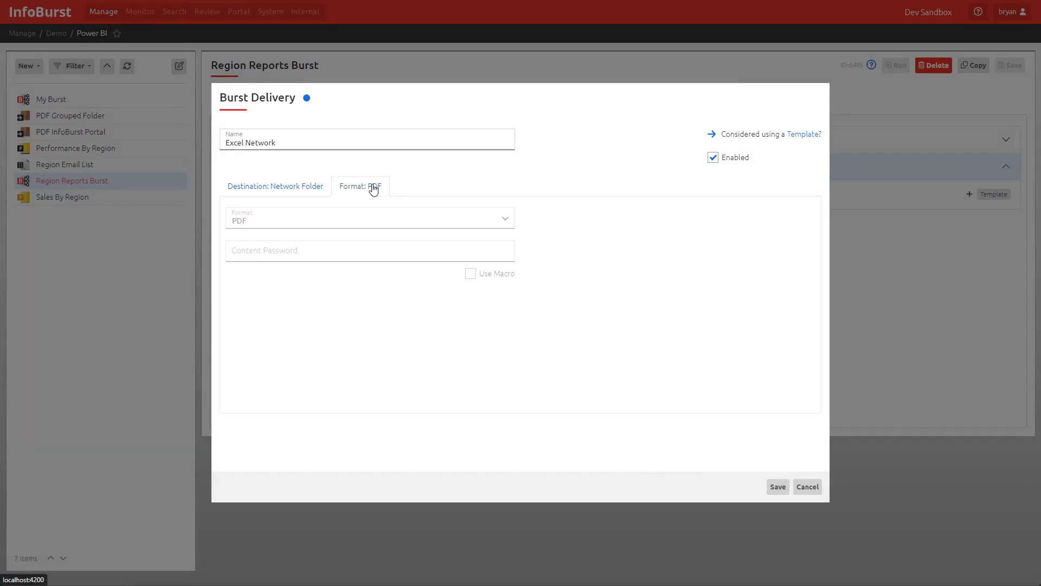
{"action": "left_click", "coordinate": [284, 221]}
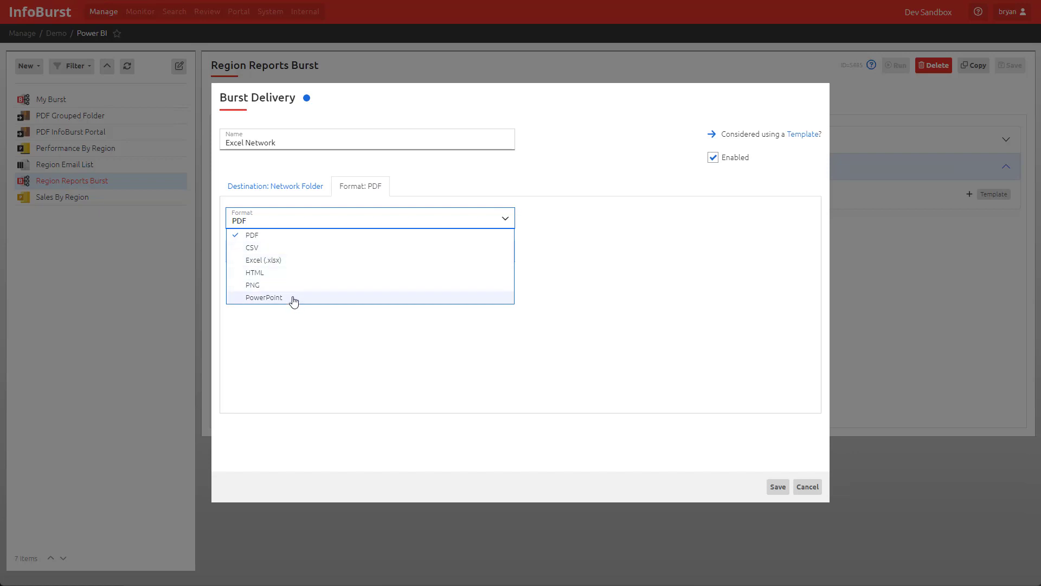
{"action": "left_click", "coordinate": [278, 262]}
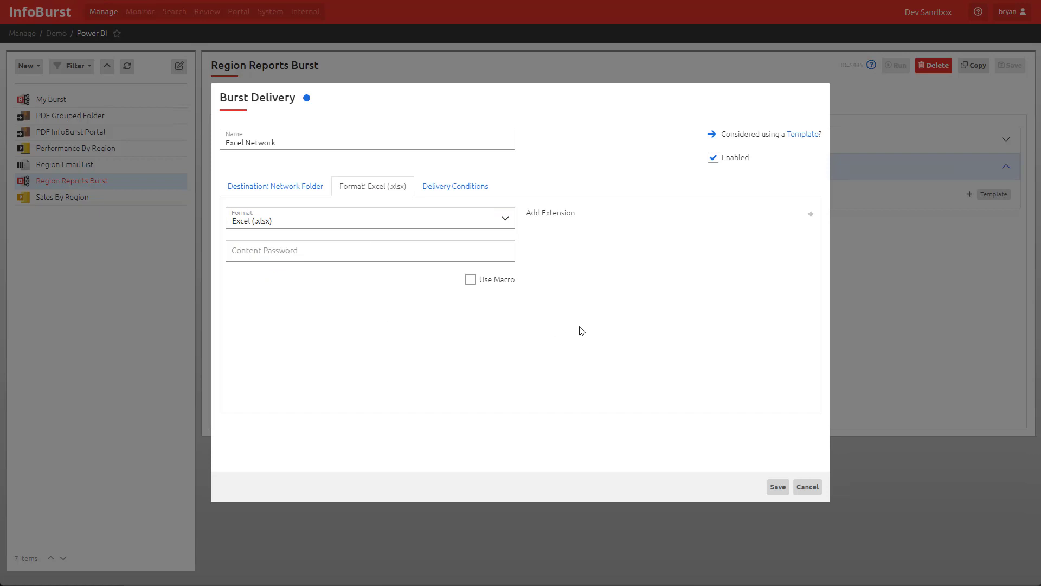
{"action": "left_click", "coordinate": [561, 217]}
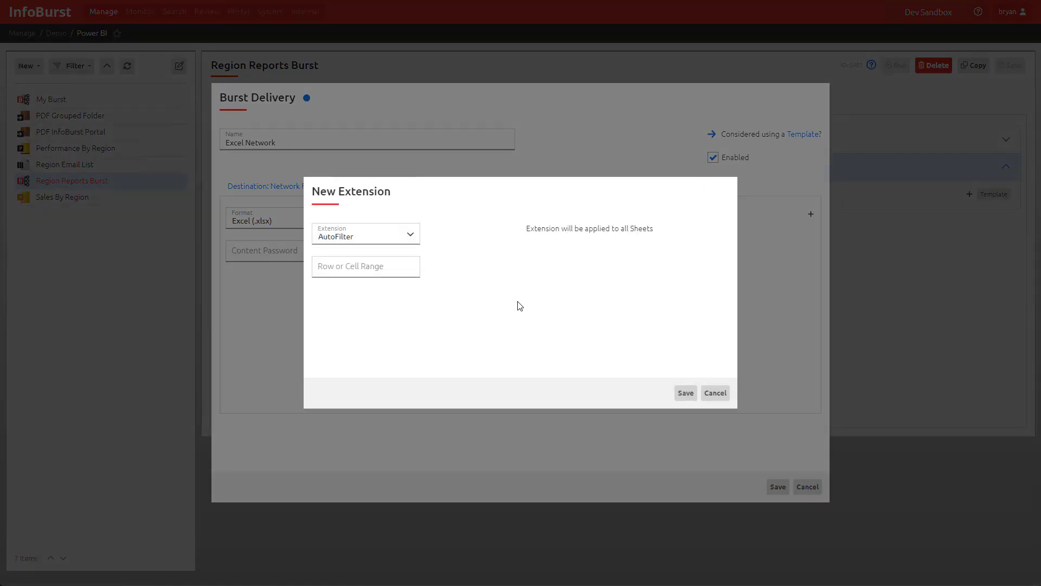
{"action": "left_click", "coordinate": [394, 237]}
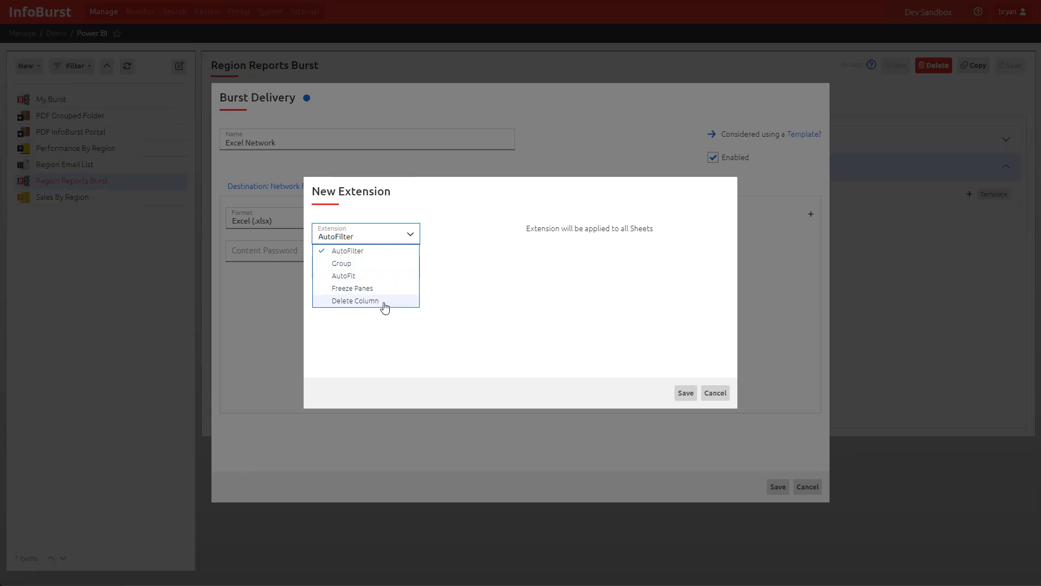
{"action": "left_click", "coordinate": [715, 394]}
- Save the Excel Network delivery and create a schedule for the Region Reports Burst
{"action": "left_click", "coordinate": [779, 490]}
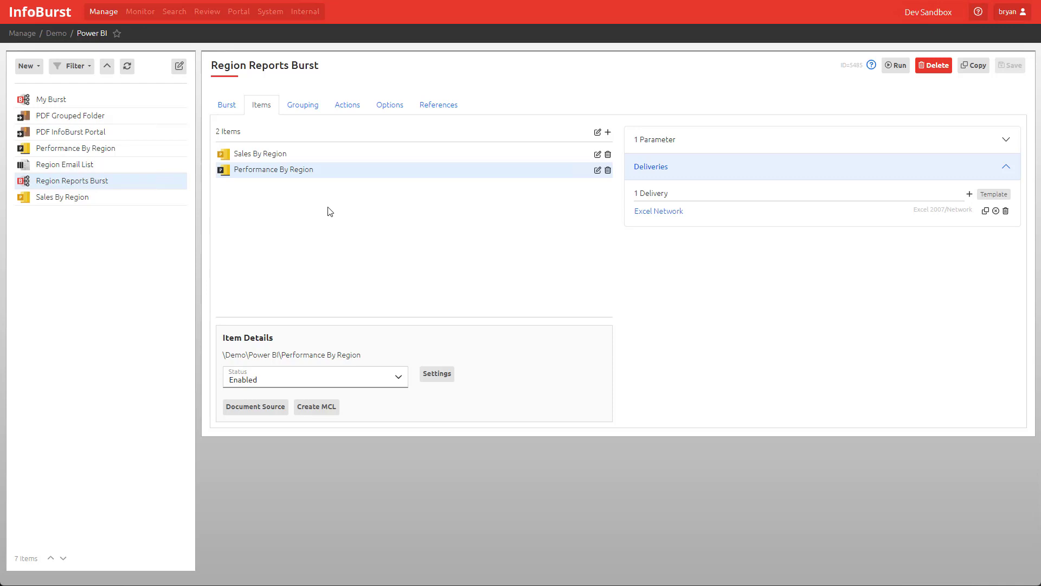
{"action": "left_click", "coordinate": [230, 110]}
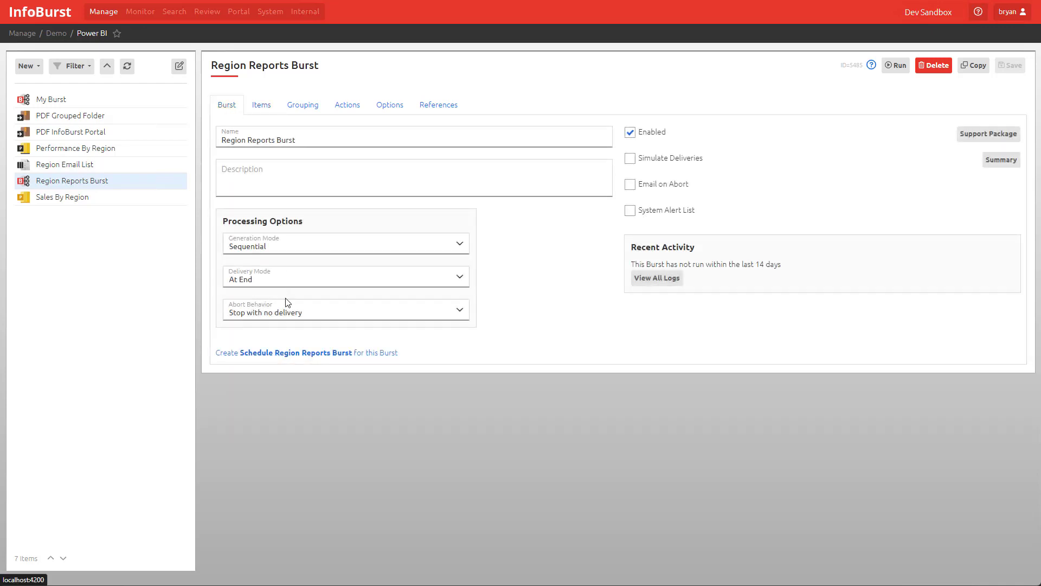
{"action": "left_click", "coordinate": [307, 354]}
{"action": "left_click", "coordinate": [296, 141]}
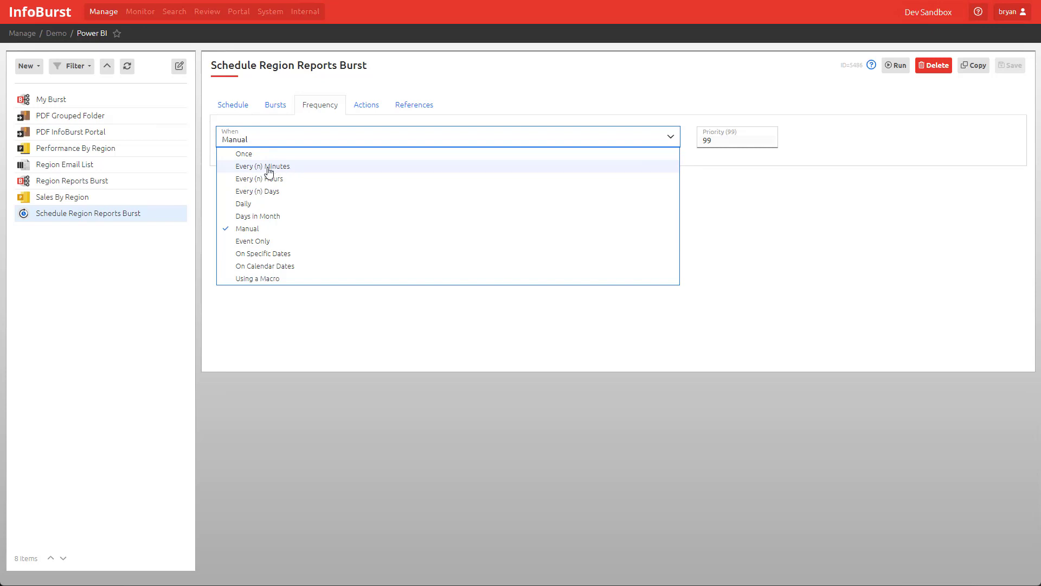
{"action": "left_click", "coordinate": [304, 204]}
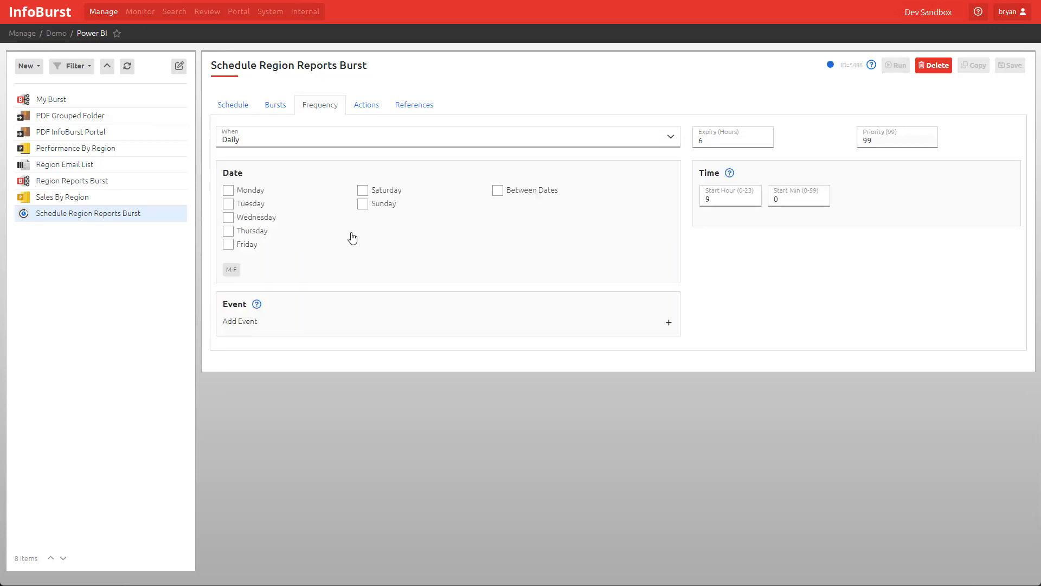
{"action": "left_click", "coordinate": [290, 141]}
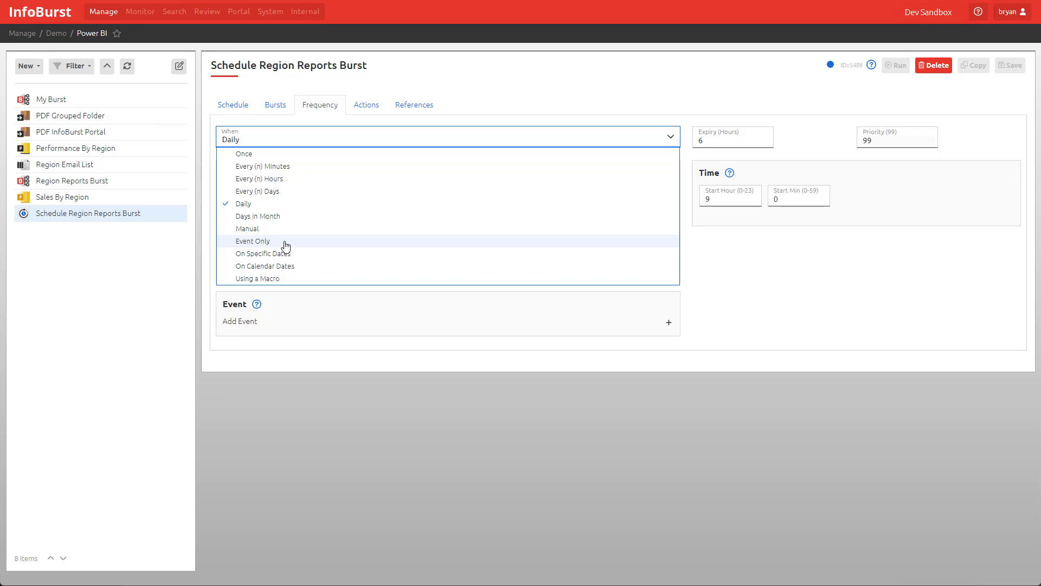
{"action": "left_click", "coordinate": [284, 279]}
{"action": "left_click", "coordinate": [254, 196]}
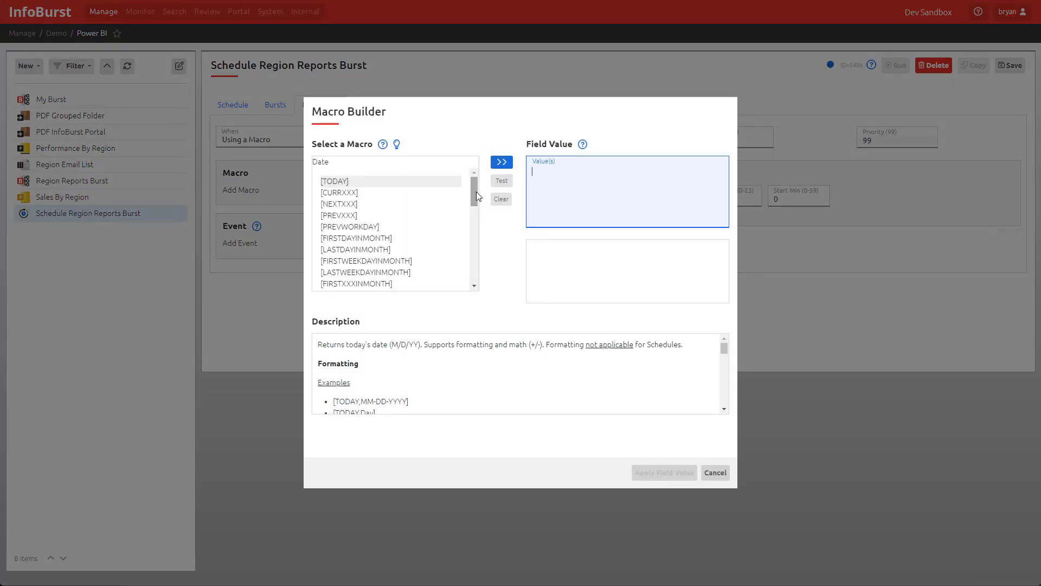
{"action": "left_click_drag", "start_coordinate": [476, 192], "coordinate": [475, 196]}
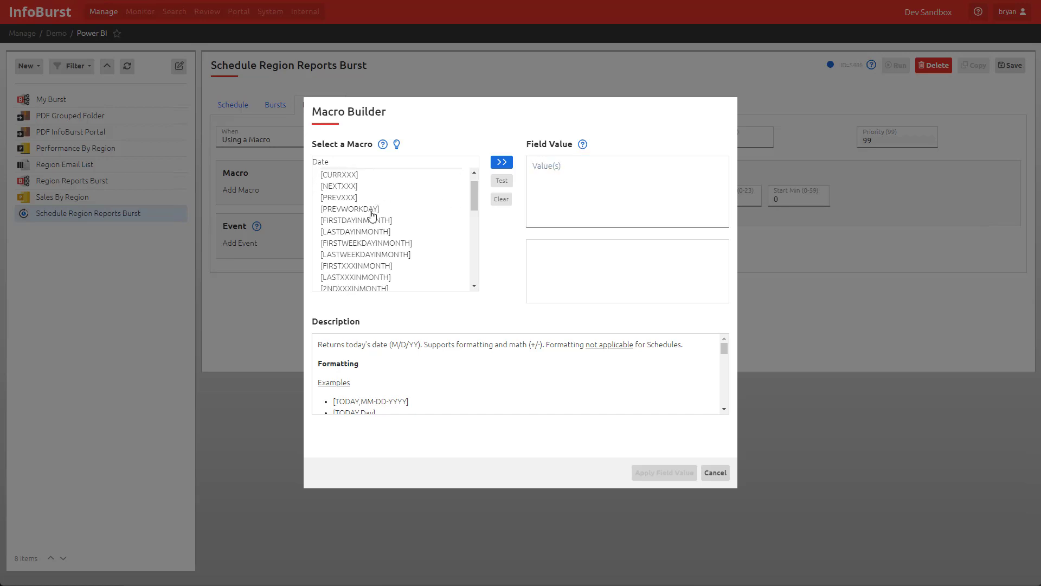
{"action": "scroll", "coordinate": [374, 233], "scroll_direction": "down", "scroll_amount": 5}
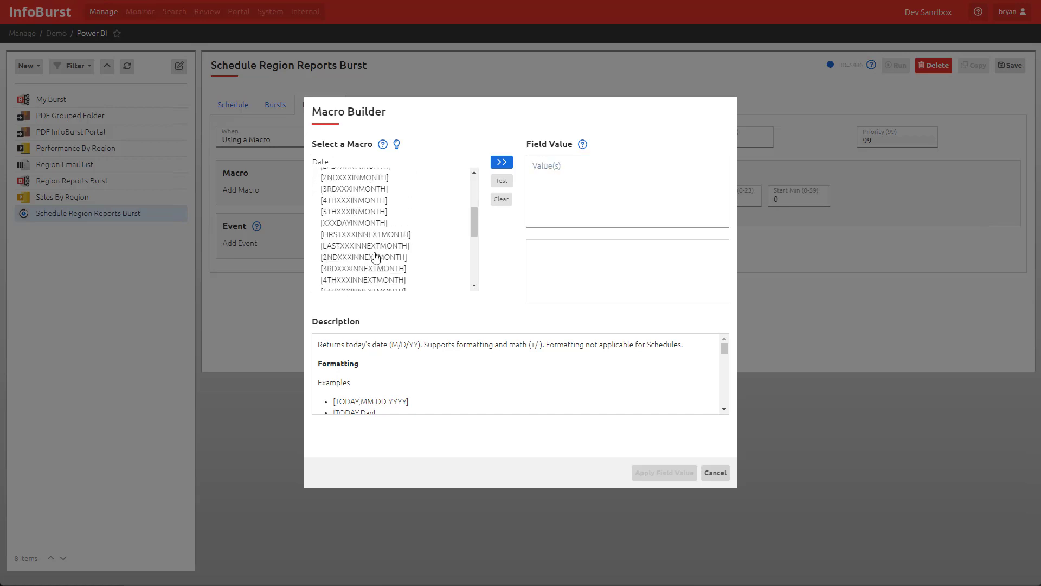
{"action": "scroll", "coordinate": [374, 260], "scroll_direction": "down", "scroll_amount": 3}
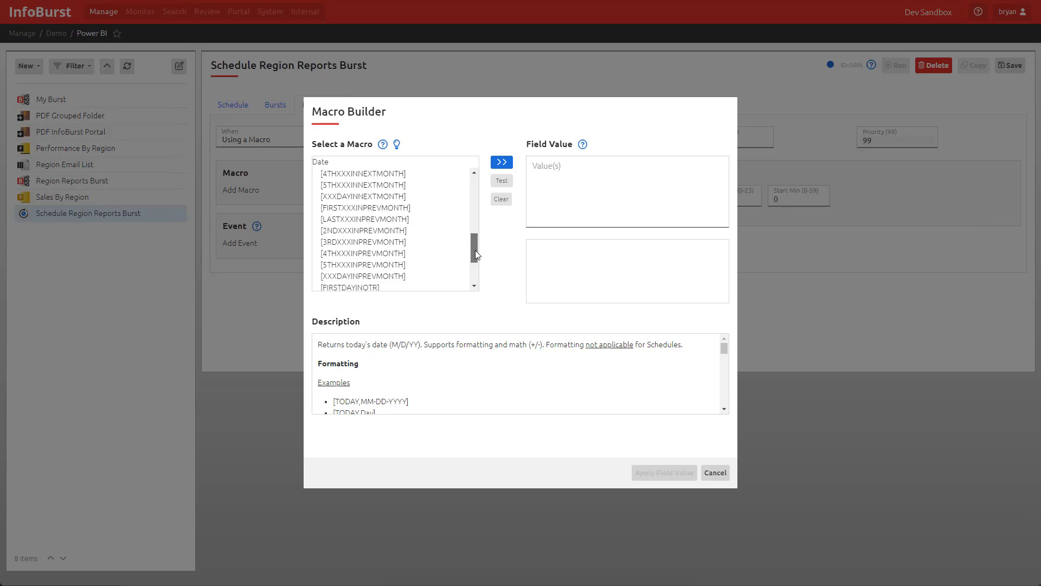
{"action": "scroll", "coordinate": [391, 250], "scroll_direction": "down", "scroll_amount": 4}
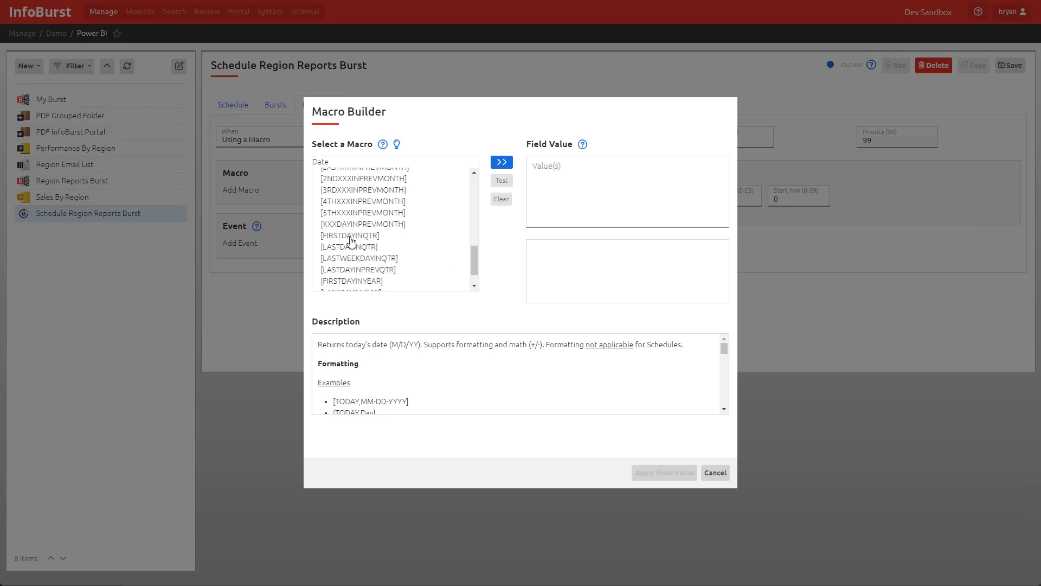
{"action": "left_click", "coordinate": [351, 239]}
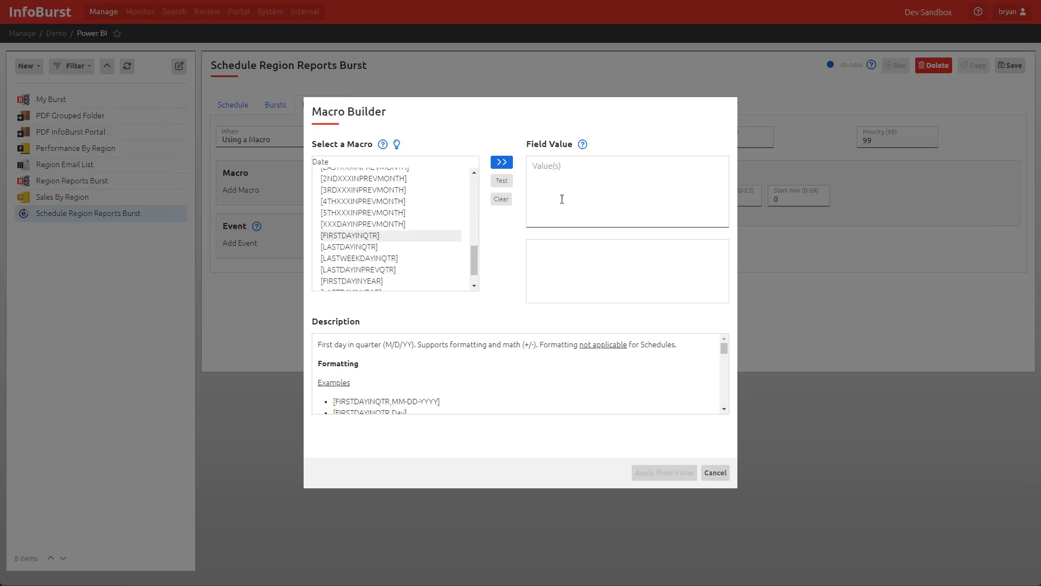
{"action": "left_click", "coordinate": [502, 162]}
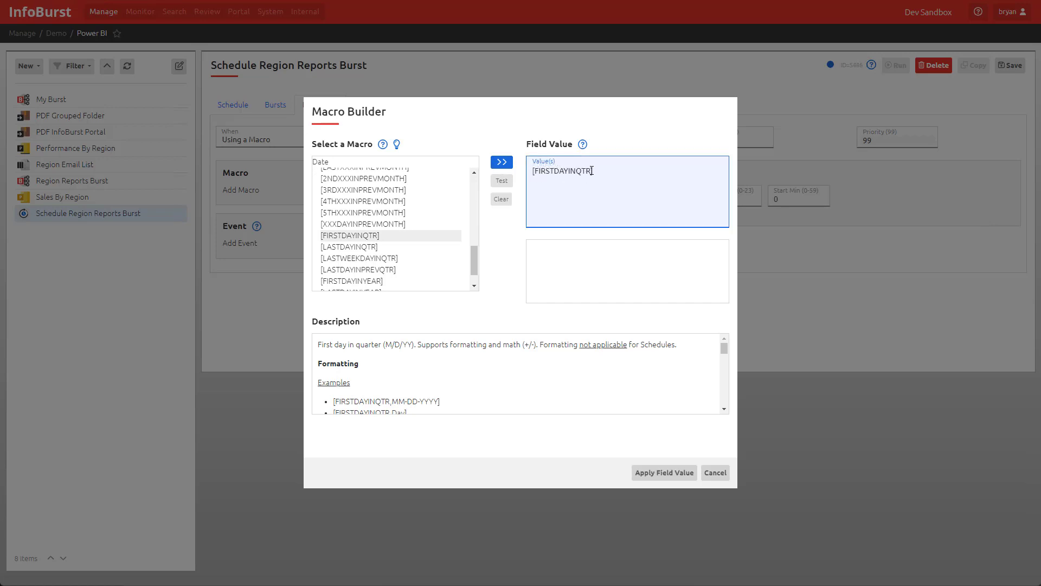
{"action": "type", "text": "+3D"}
{"action": "left_click", "coordinate": [717, 471]}
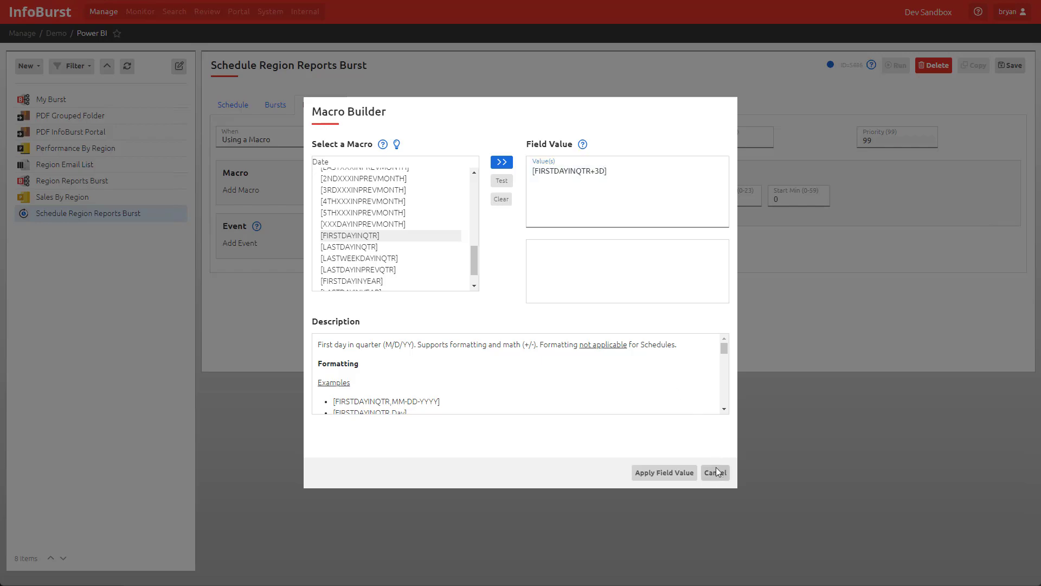
- Set the schedule to run daily, Monday to Friday, with start hour 6, and save it
{"action": "left_click", "coordinate": [299, 140]}
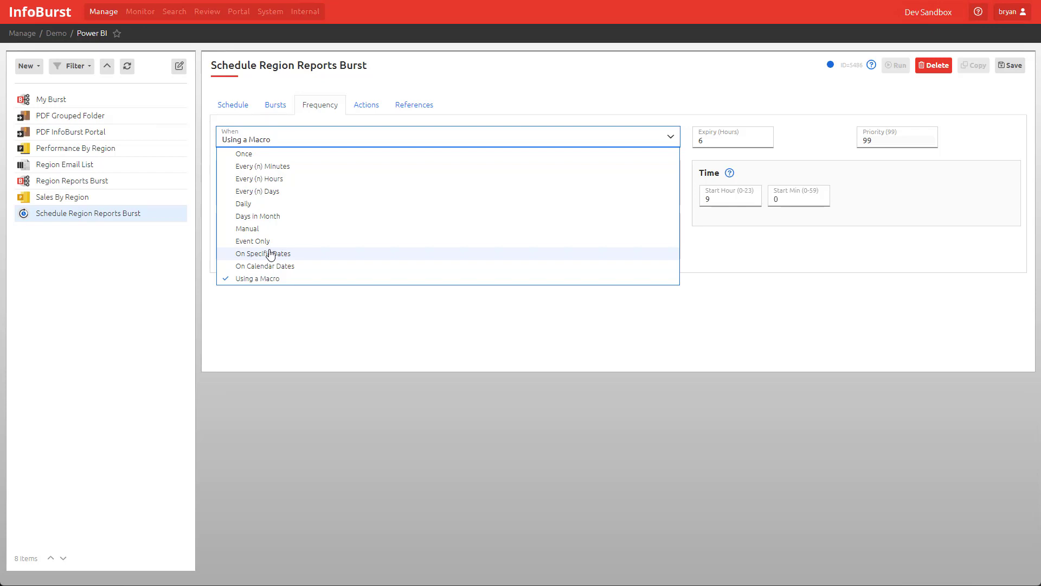
{"action": "left_click", "coordinate": [262, 208]}
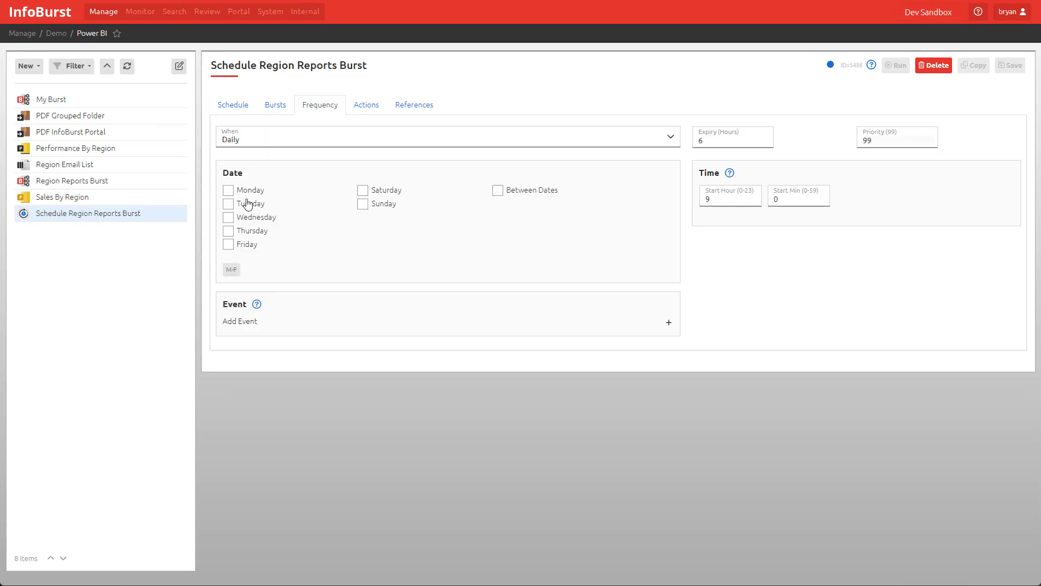
{"action": "left_click", "coordinate": [232, 270]}
{"action": "double_click", "coordinate": [707, 199]}
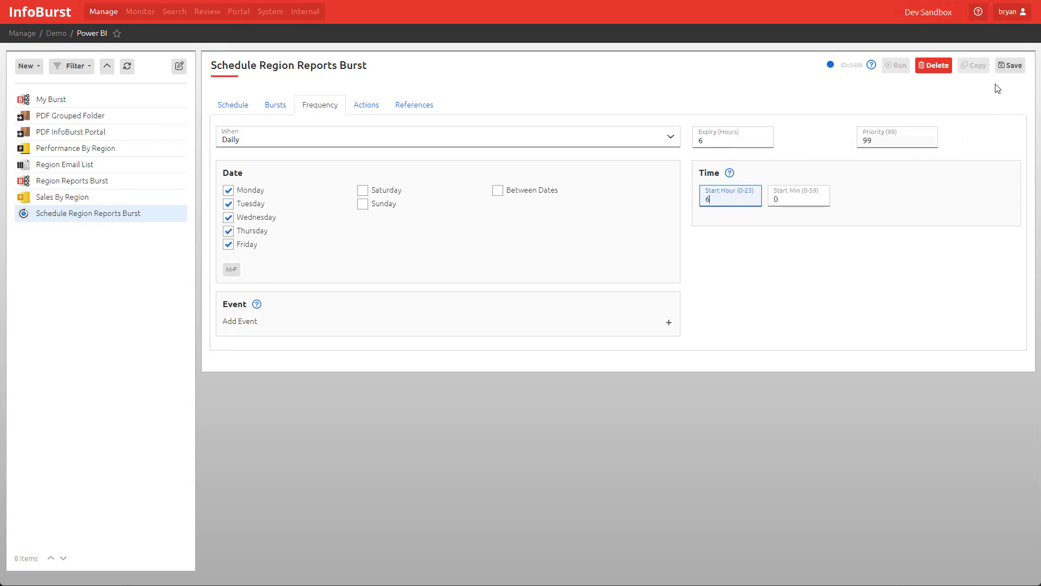
{"action": "left_click", "coordinate": [1013, 66]}
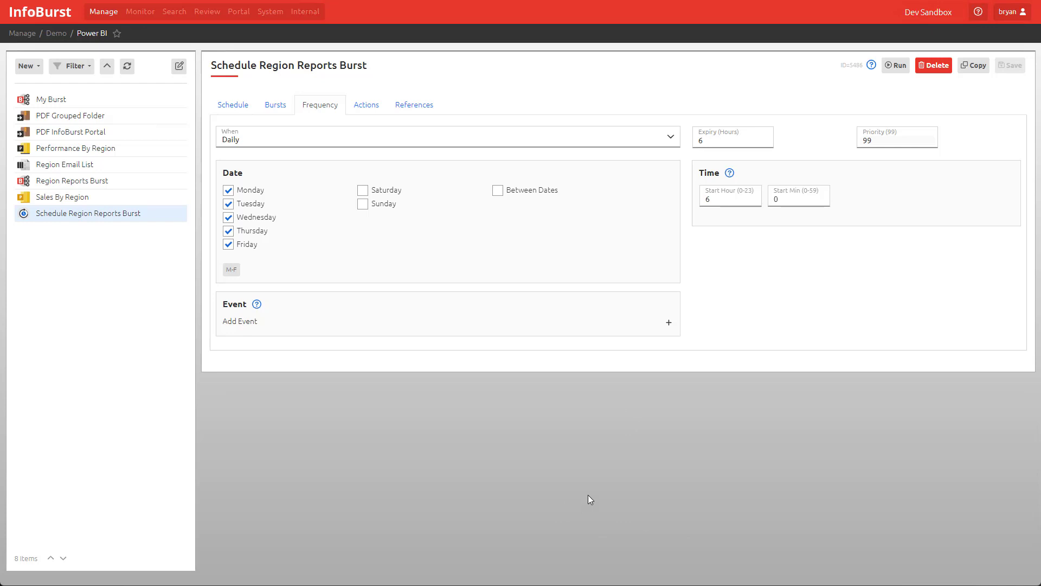
- Switch to the mail client and examine the delivered "Region Report for Asia - 03-07-2023" email through all its report pages
{"action": "left_click", "coordinate": [705, 553]}
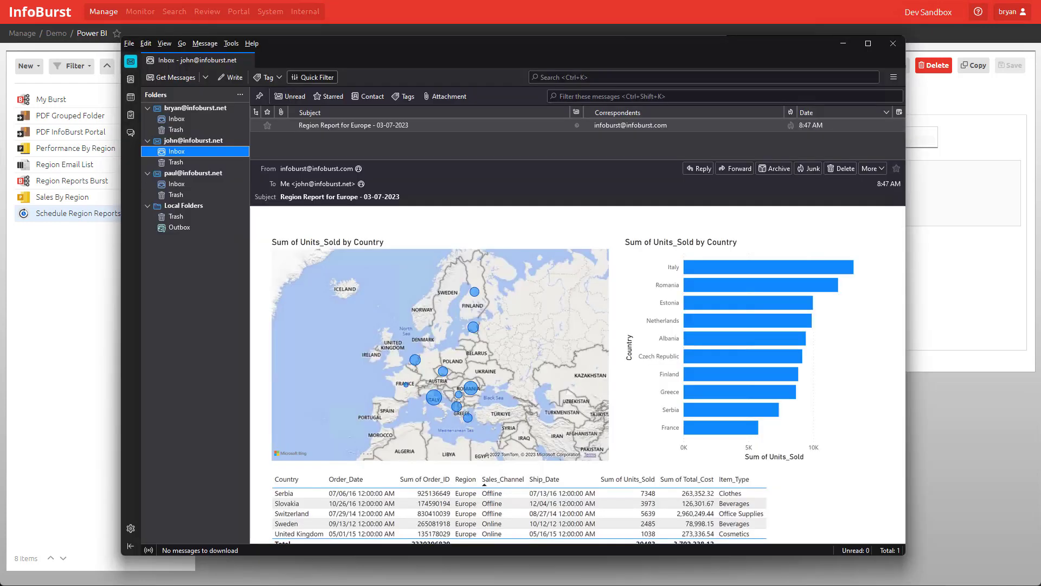
{"action": "left_click", "coordinate": [208, 120]}
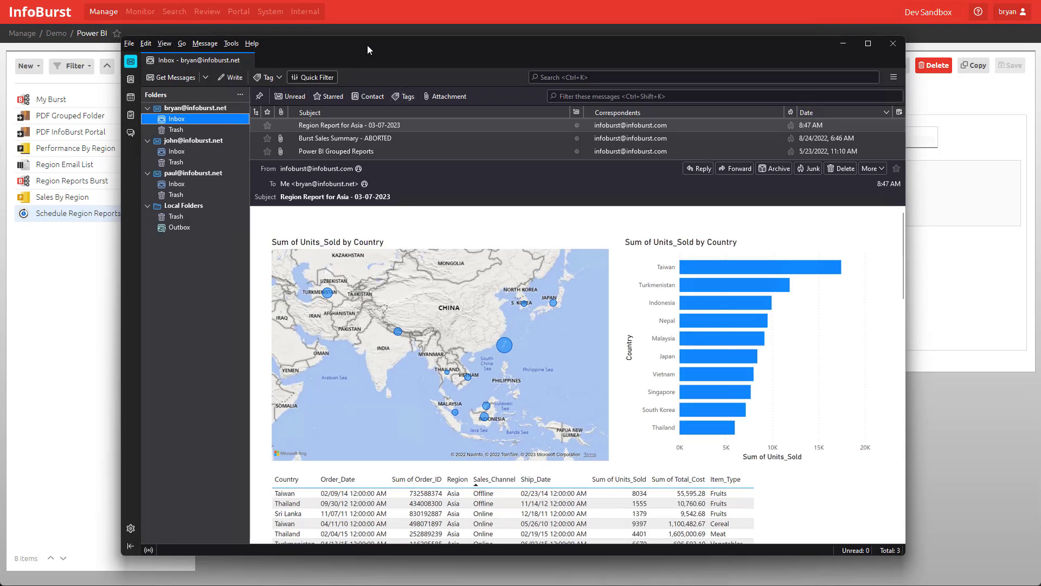
{"action": "left_click_drag", "start_coordinate": [366, 45], "coordinate": [367, 42]}
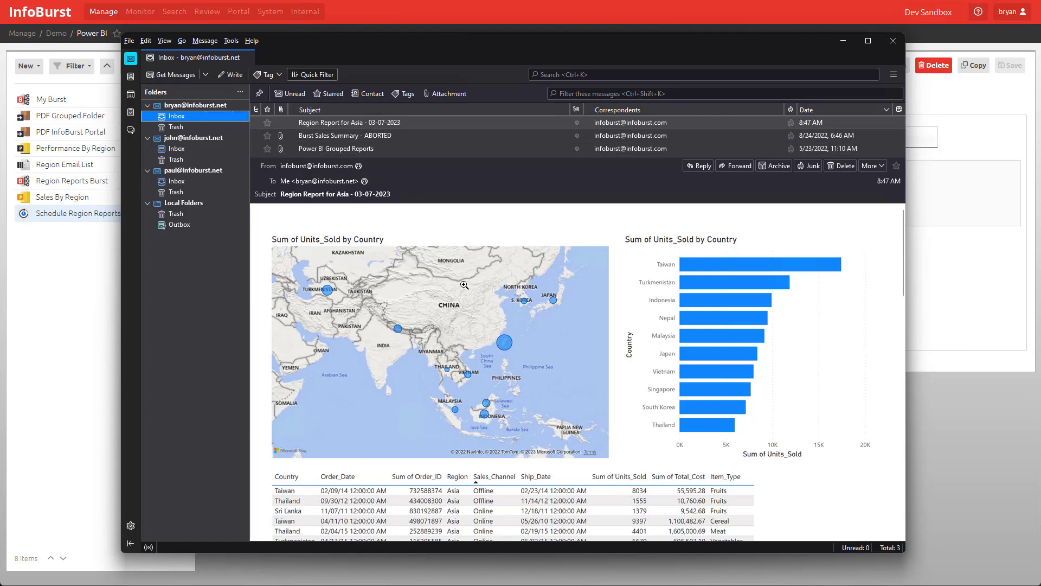
{"action": "scroll", "coordinate": [638, 329], "scroll_direction": "down", "scroll_amount": 4}
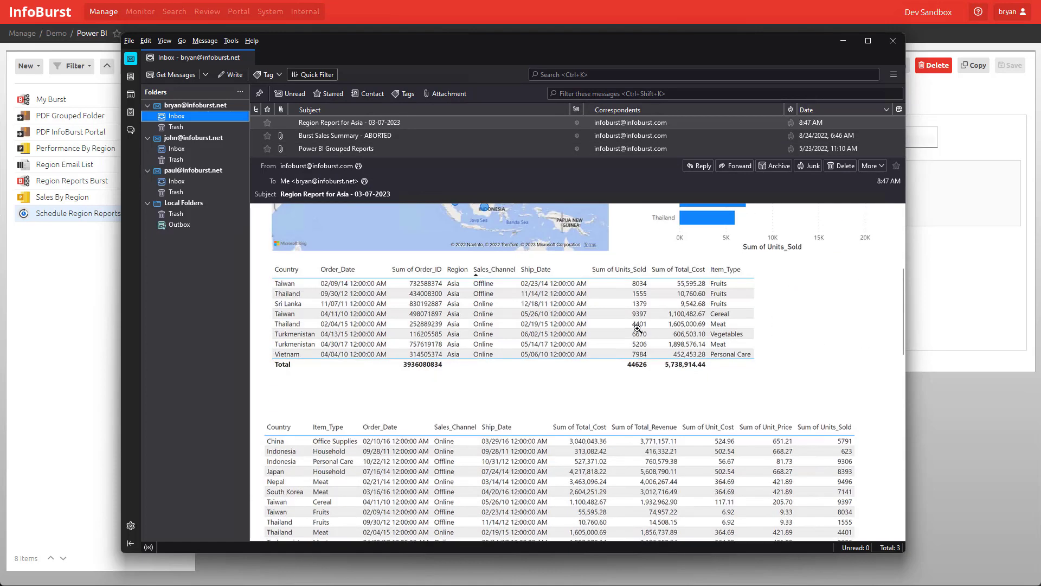
{"action": "scroll", "coordinate": [638, 329], "scroll_direction": "down", "scroll_amount": 10}
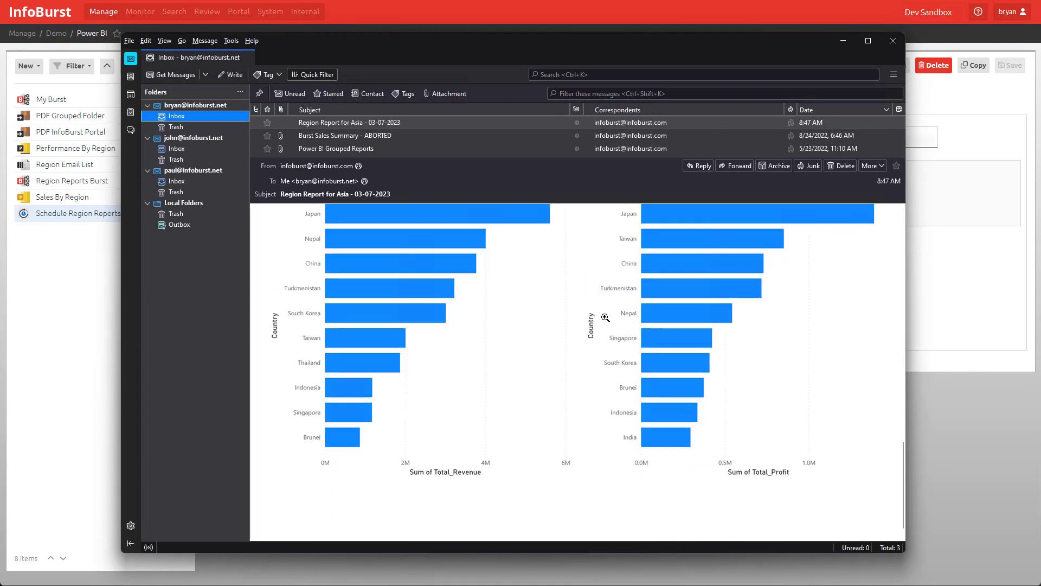
- Examine the delivered Europe and Middle East and North Africa report emails in the other two inboxes, and minimize the mail client
{"action": "left_click", "coordinate": [182, 148]}
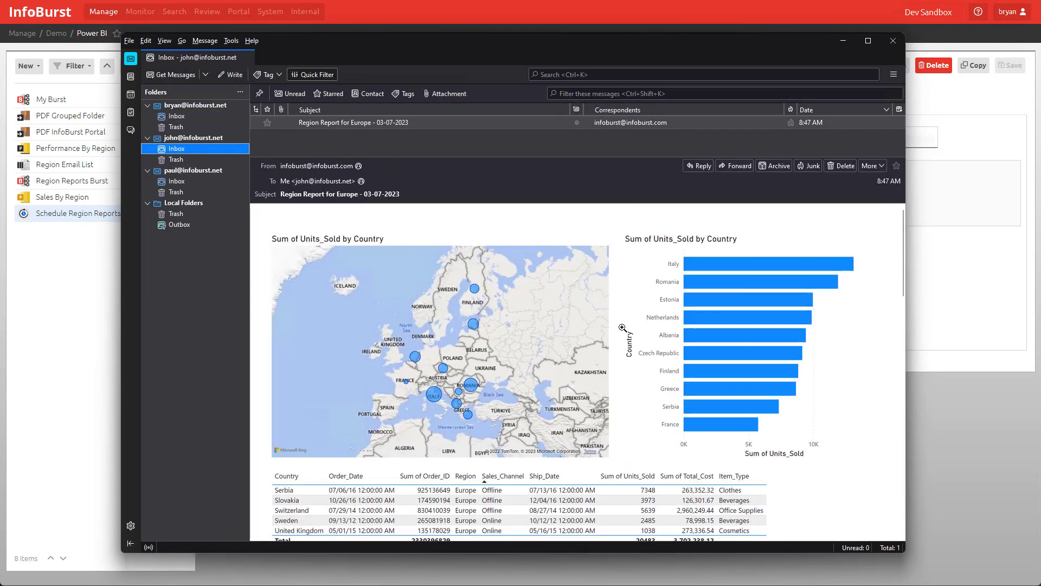
{"action": "scroll", "coordinate": [621, 329], "scroll_direction": "down", "scroll_amount": 3}
{"action": "left_click", "coordinate": [201, 181]}
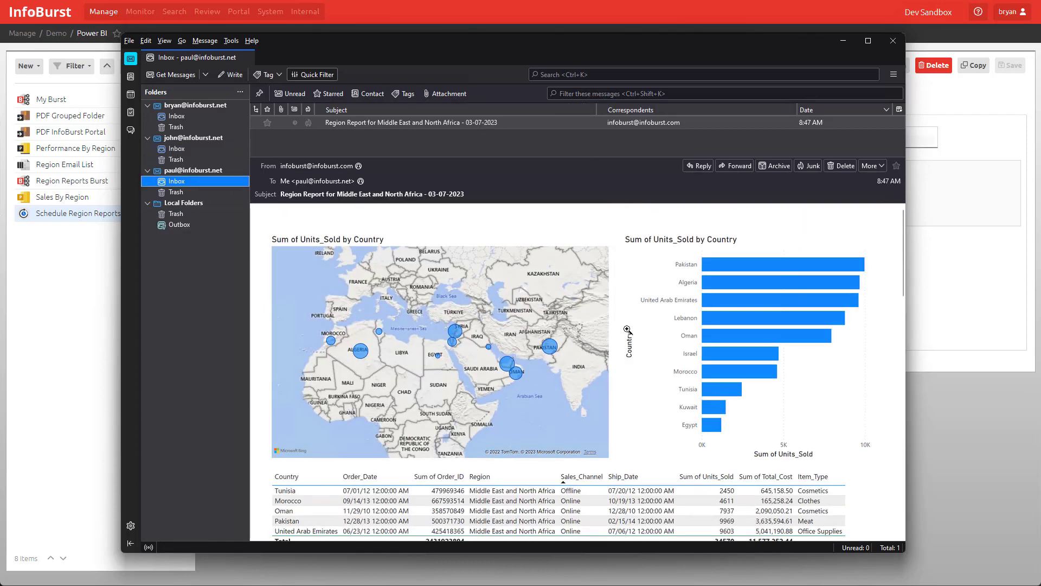
{"action": "scroll", "coordinate": [627, 329], "scroll_direction": "down", "scroll_amount": 8}
{"action": "scroll", "coordinate": [627, 329], "scroll_direction": "up", "scroll_amount": 4}
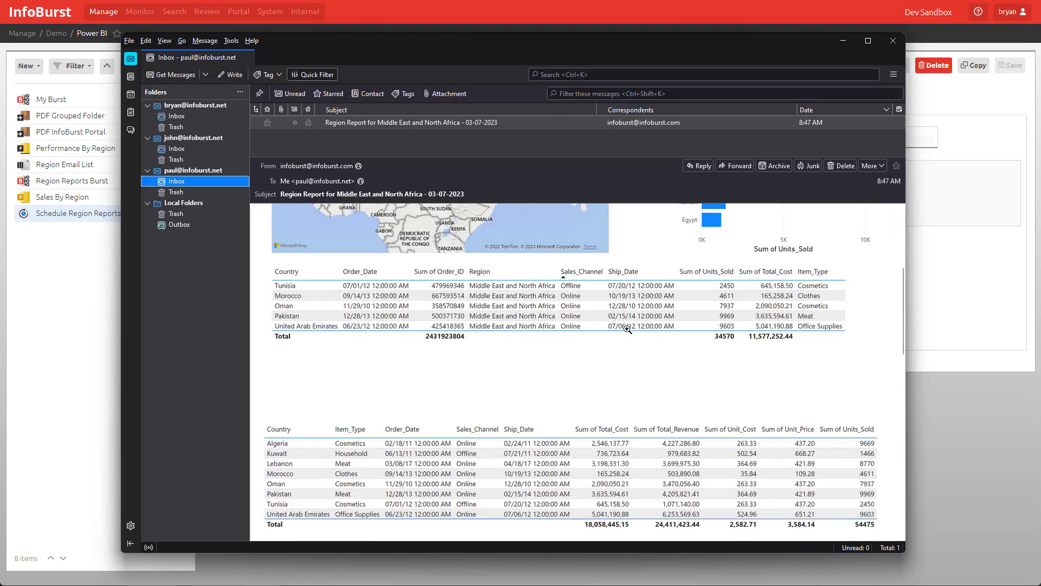
{"action": "scroll", "coordinate": [628, 329], "scroll_direction": "up", "scroll_amount": 4}
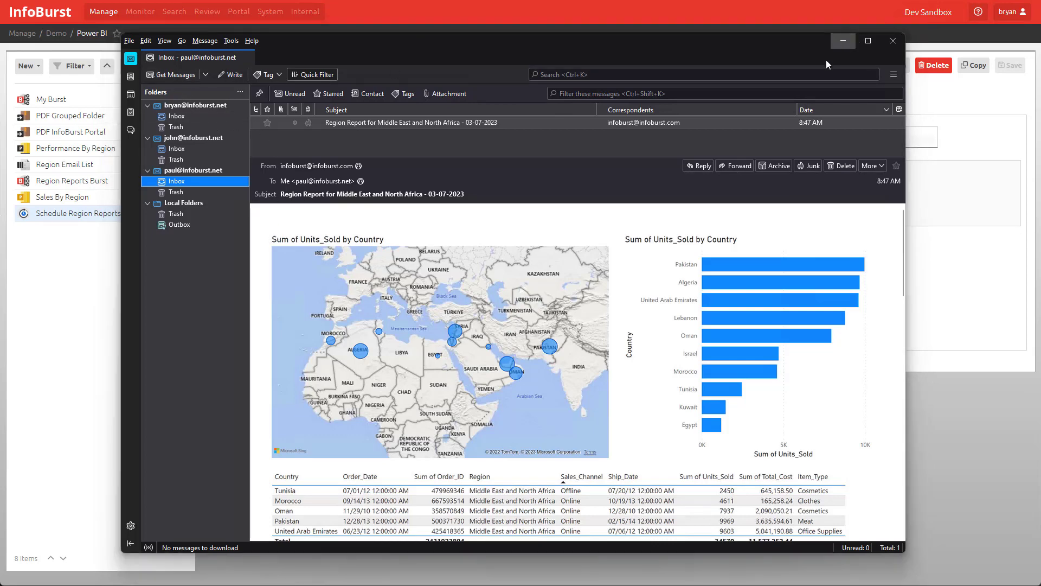
{"action": "left_click", "coordinate": [843, 42]}
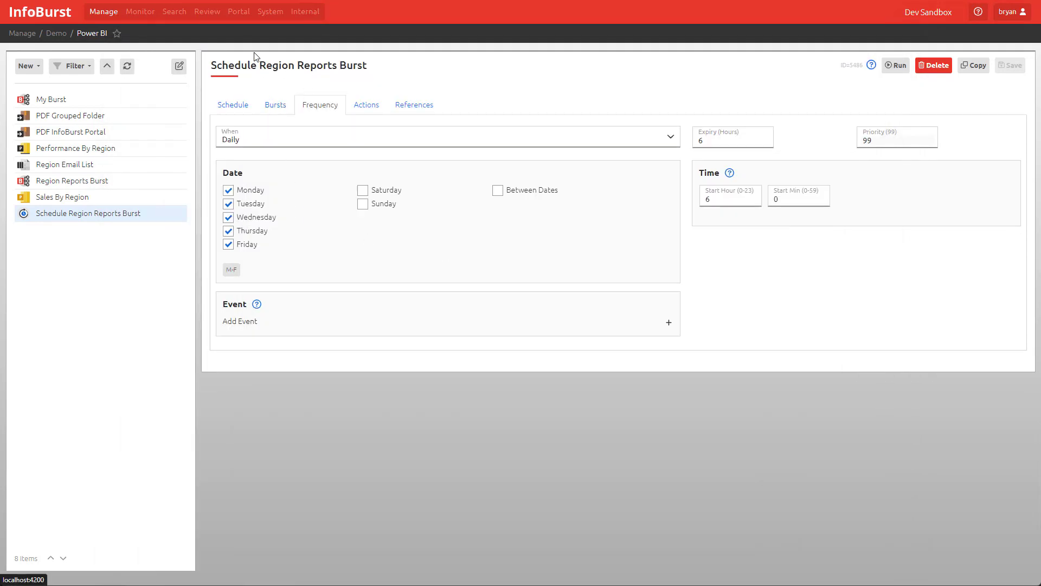
- View the Sales By Region PDF in the portal's Demo Reports folder, checking today's 08:47 Middle East and North Africa and Asia versions
{"action": "left_click", "coordinate": [239, 15]}
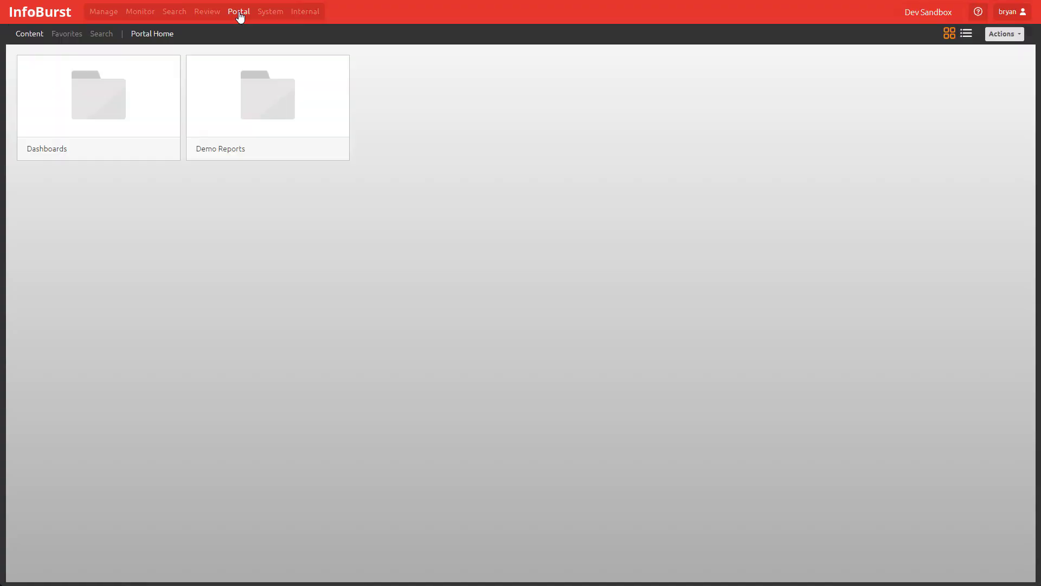
{"action": "left_click", "coordinate": [258, 110]}
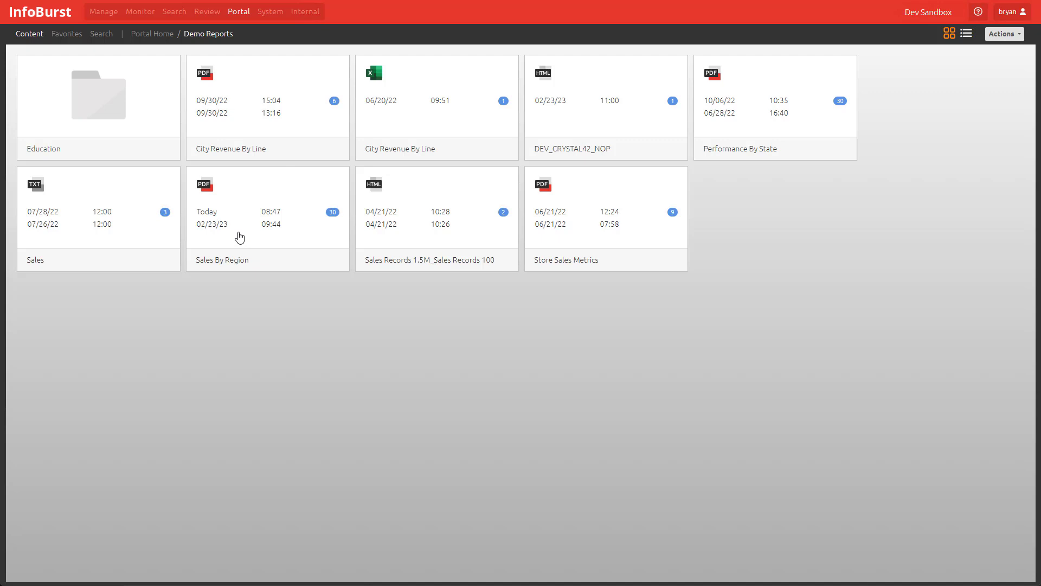
{"action": "left_click", "coordinate": [239, 237]}
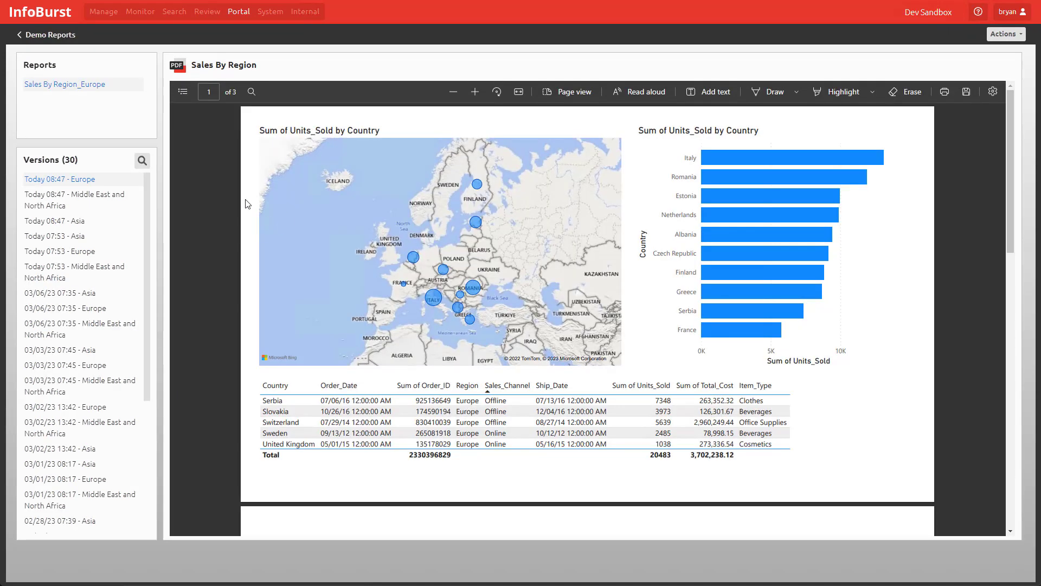
{"action": "left_click", "coordinate": [76, 200]}
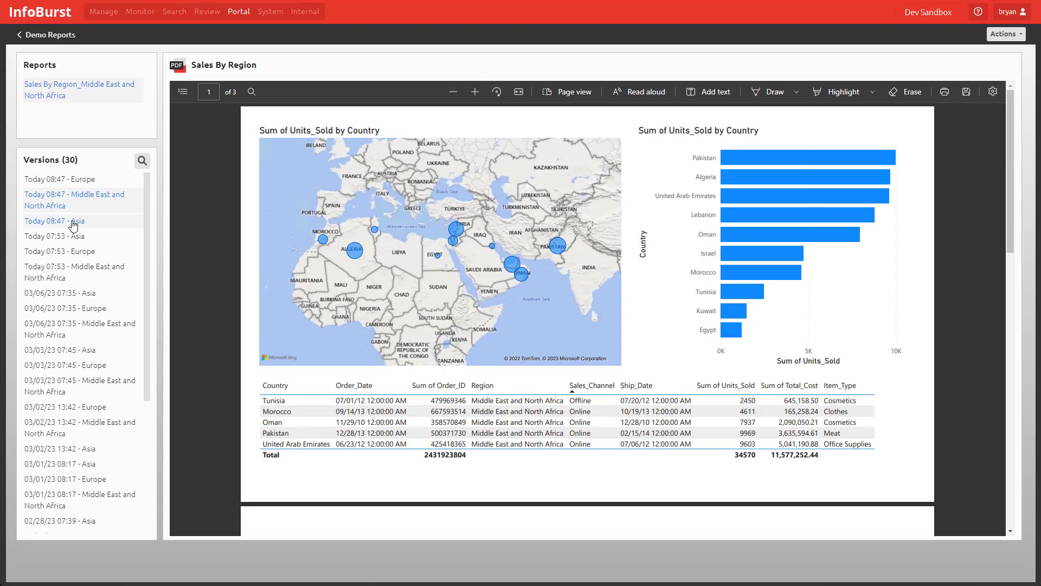
{"action": "left_click", "coordinate": [74, 225]}
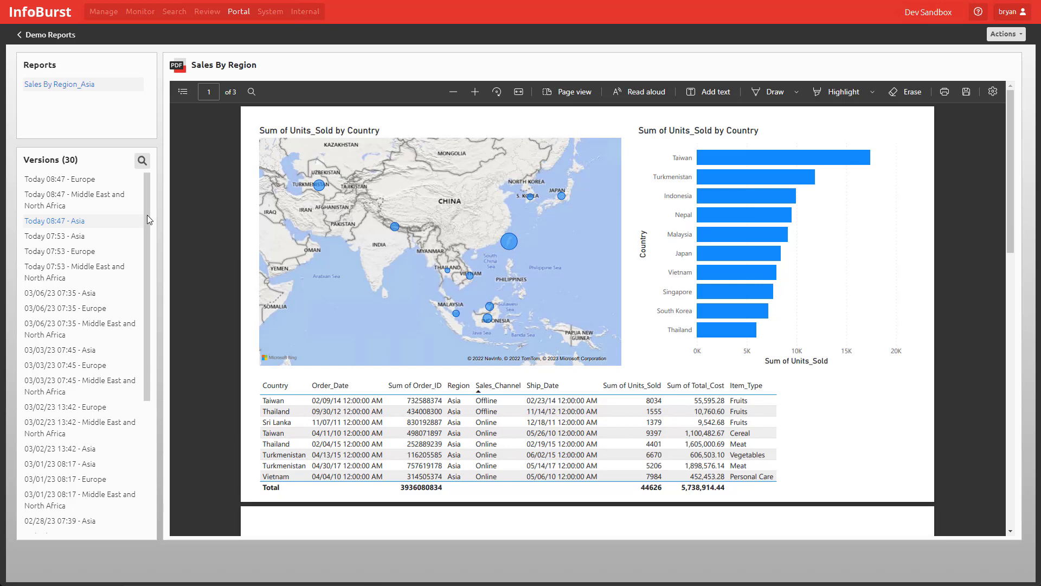
- View the older Sales By Region versions 03/06/23 07:35 - Europe and 03/03/23 07:45 - Middle East and North Africa
{"action": "left_click_drag", "start_coordinate": [147, 215], "coordinate": [148, 238]}
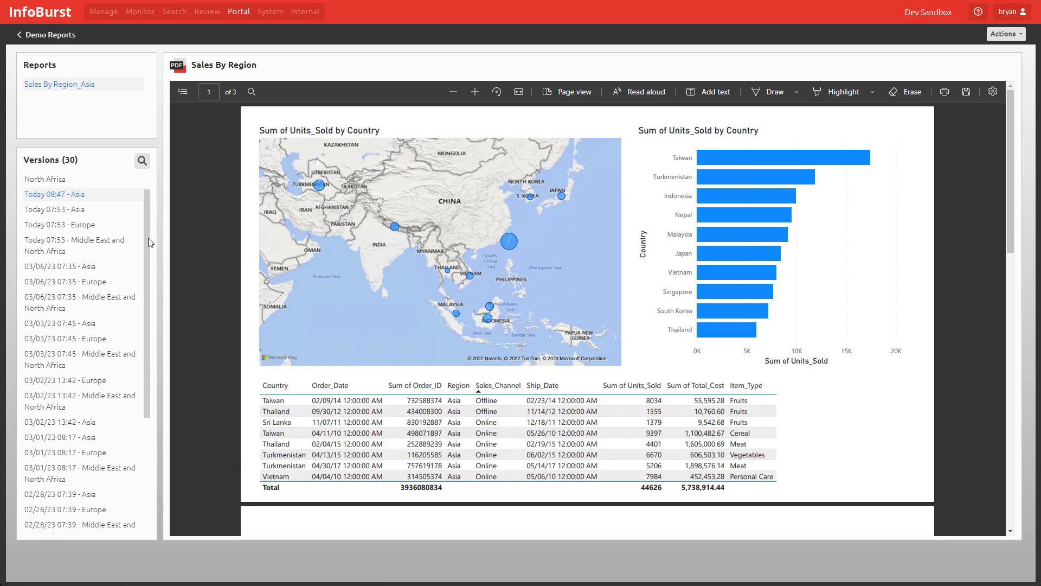
{"action": "left_click", "coordinate": [86, 277]}
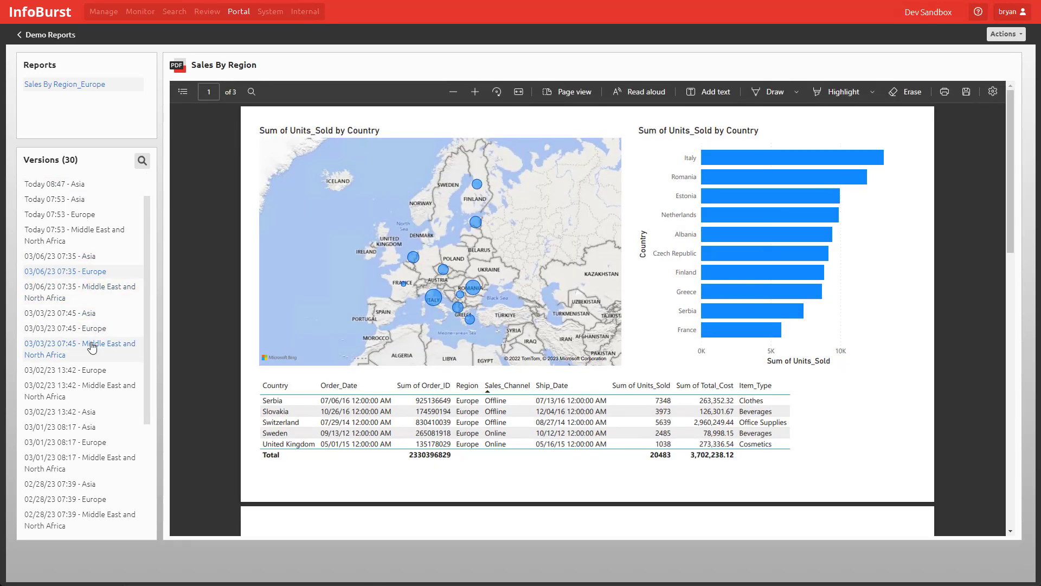
{"action": "left_click", "coordinate": [92, 347]}
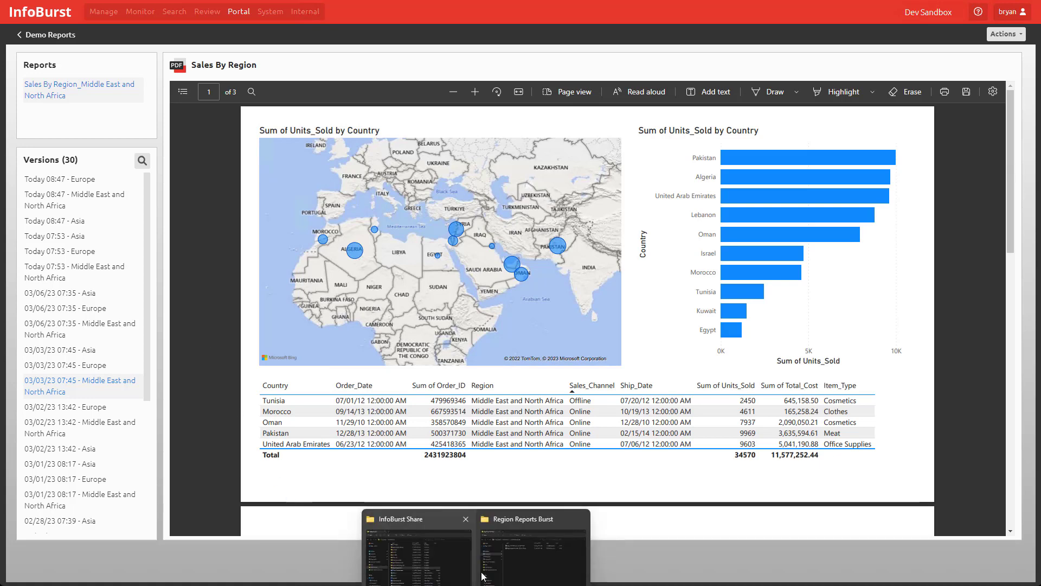
- Switch to the Region Reports Burst folder in File Explorer and open "Region Report for Asia - 2023-03-07.xlsx" in Excel
{"action": "left_click", "coordinate": [512, 563]}
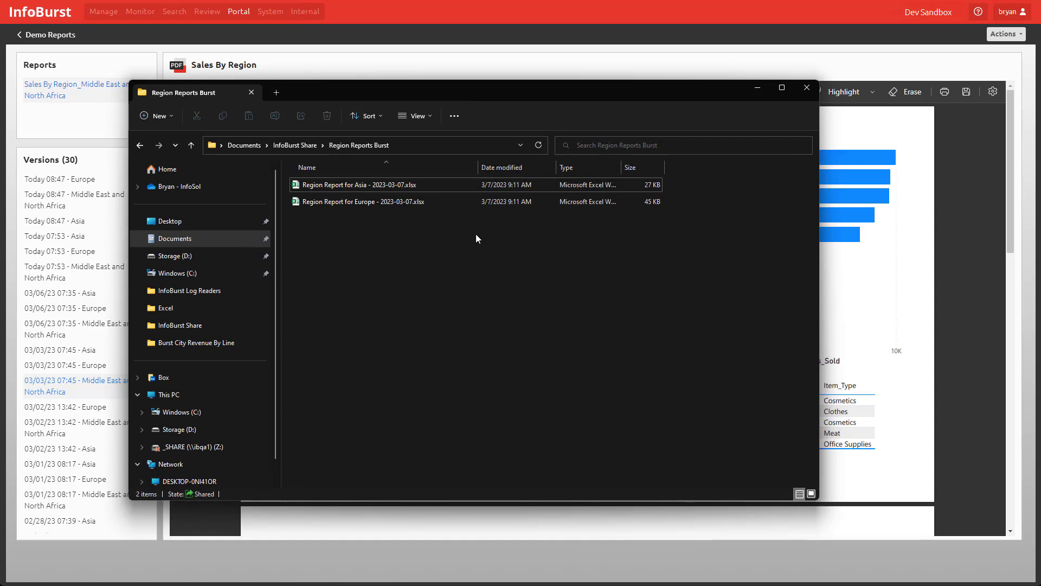
{"action": "left_click", "coordinate": [377, 186]}
{"action": "double_click", "coordinate": [377, 187]}
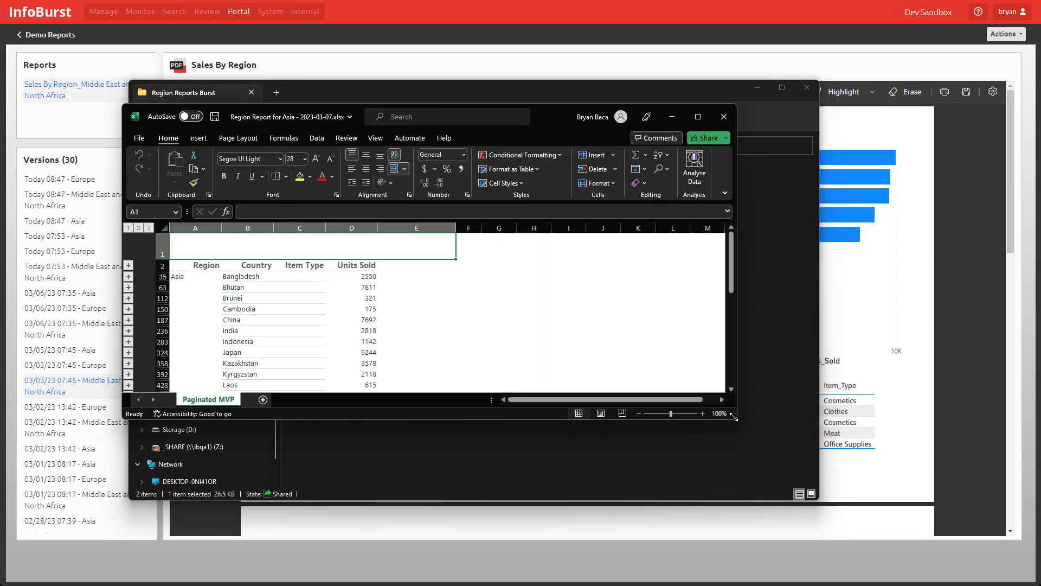
- Enlarge the Asia region report window to view its rows, close the workbook, and return to the InfoBurst portal
{"action": "left_click_drag", "start_coordinate": [733, 417], "coordinate": [775, 528]}
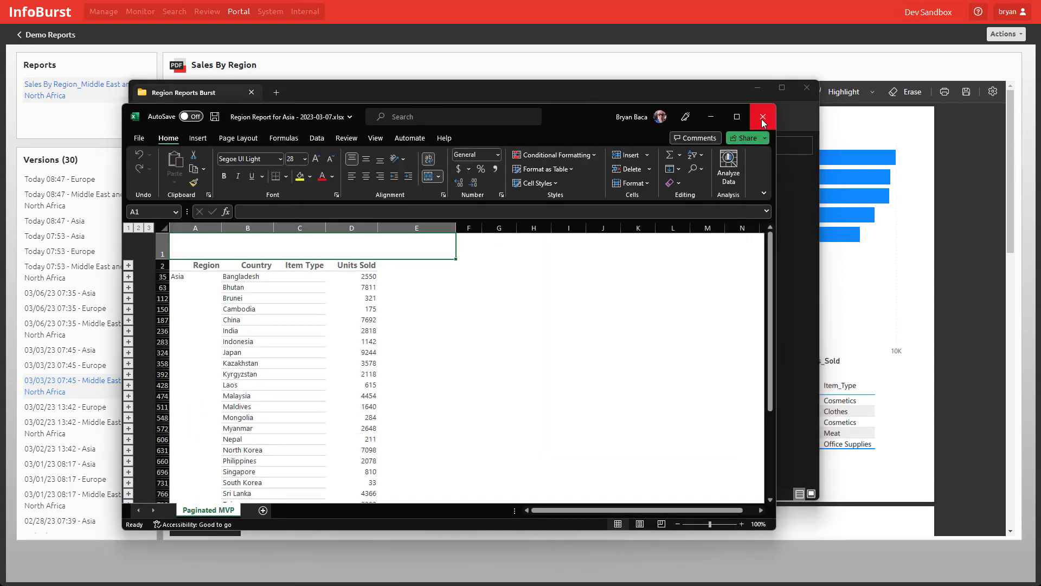
{"action": "left_click", "coordinate": [763, 119]}
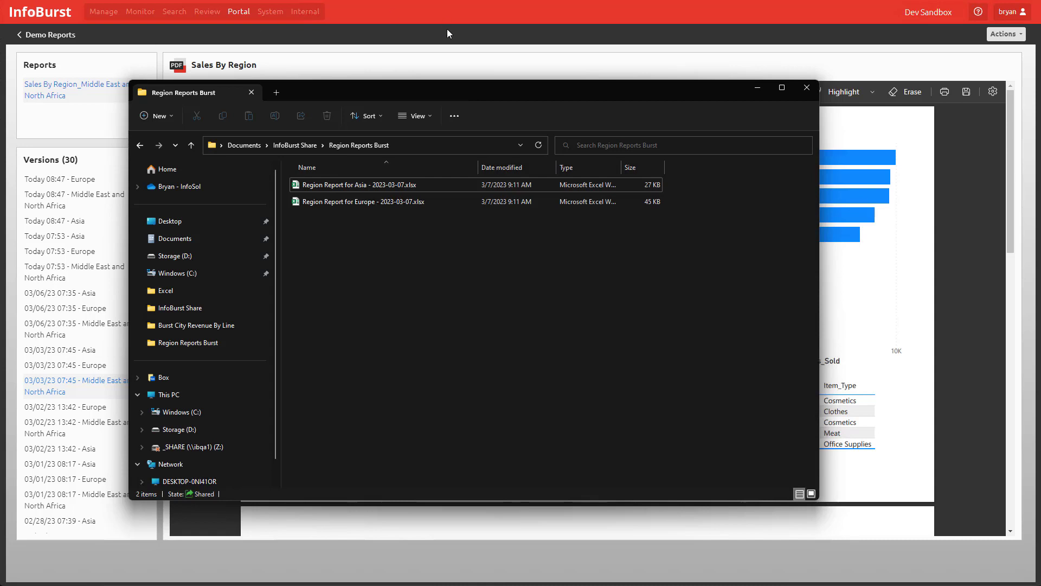
{"action": "left_click", "coordinate": [391, 24]}
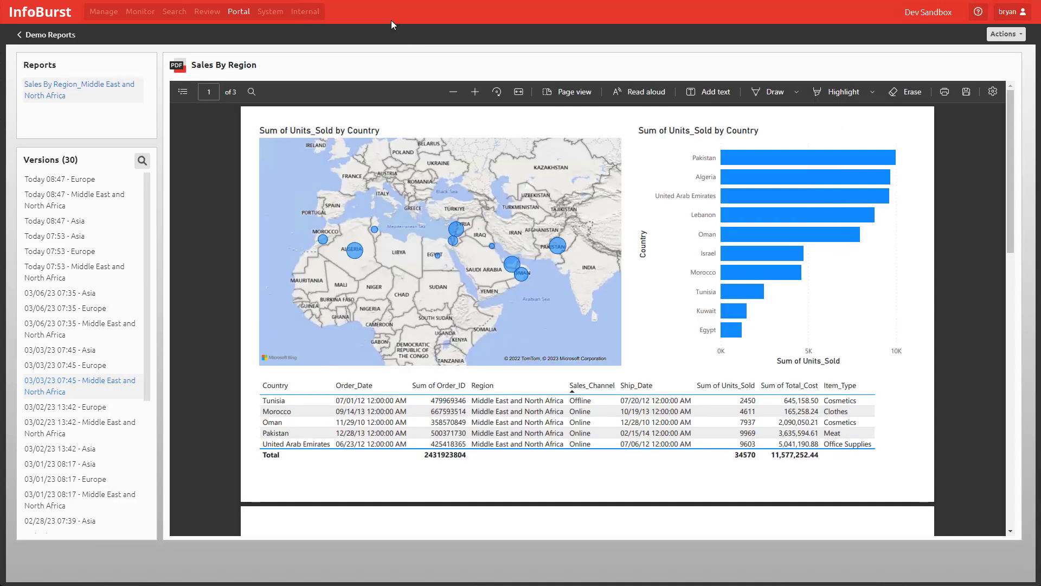
- Create a new workflow in the Power BI folder, filtering the templates by PowerBI and choosing Webi to PowerBI
{"action": "left_click", "coordinate": [103, 17]}
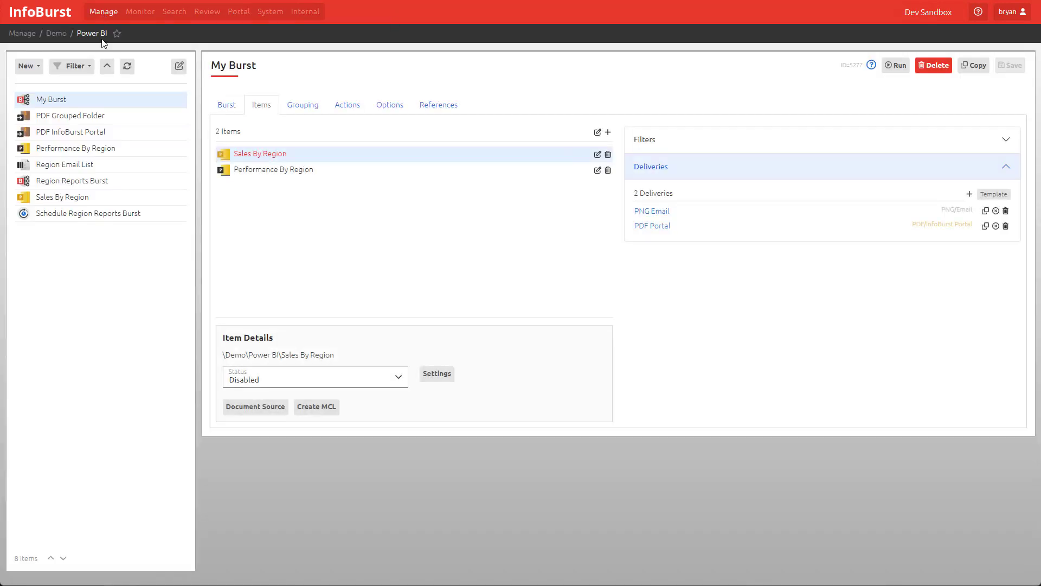
{"action": "left_click", "coordinate": [32, 73]}
{"action": "left_click", "coordinate": [58, 326]}
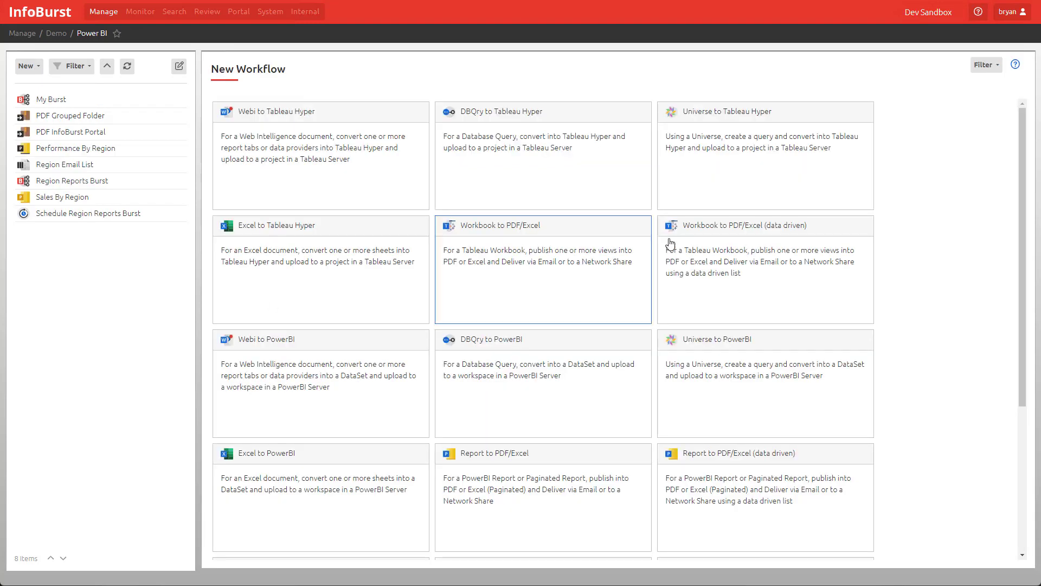
{"action": "left_click", "coordinate": [984, 65]}
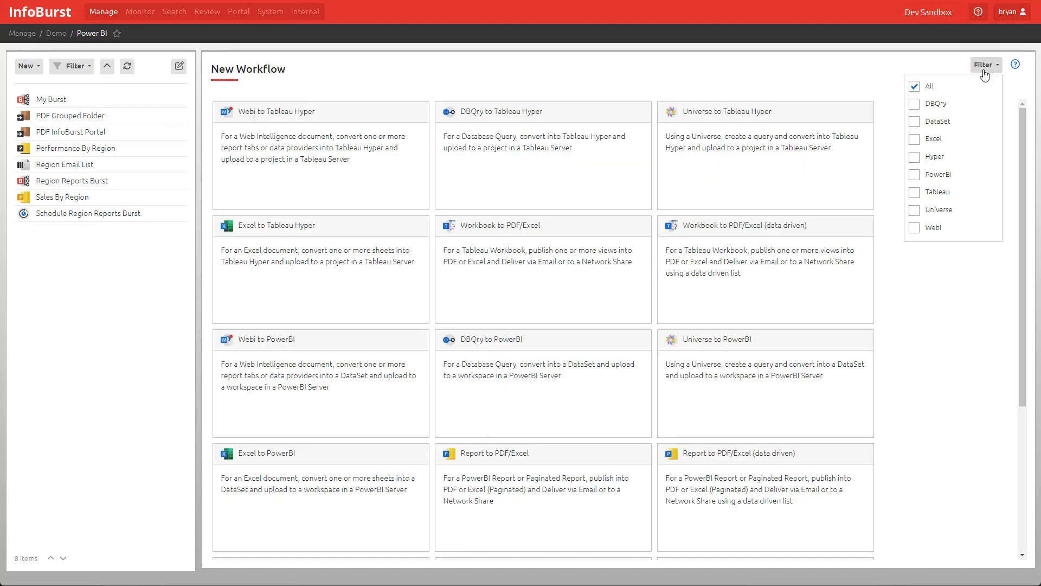
{"action": "left_click", "coordinate": [930, 174]}
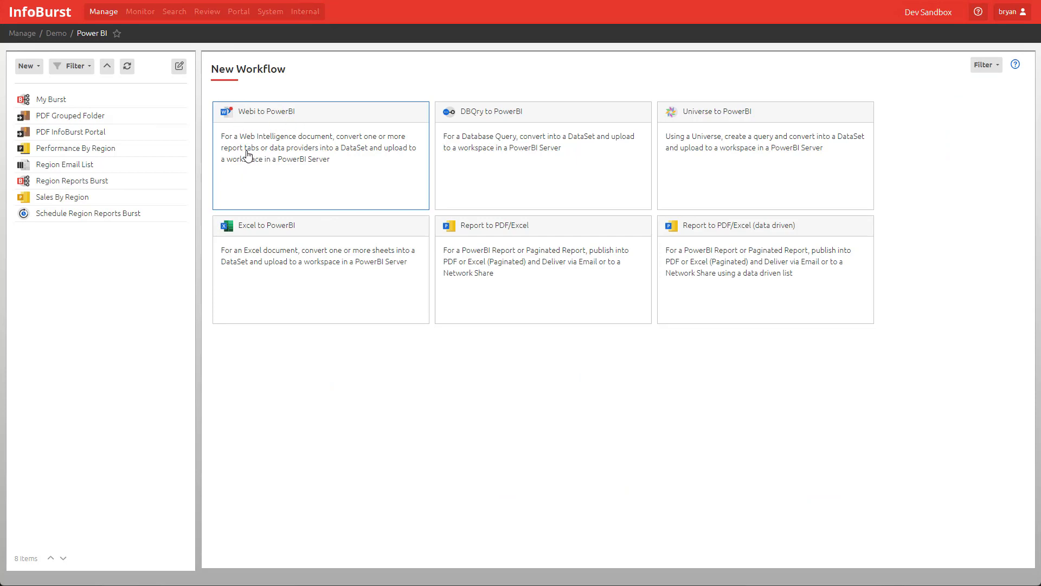
{"action": "left_click", "coordinate": [284, 151]}
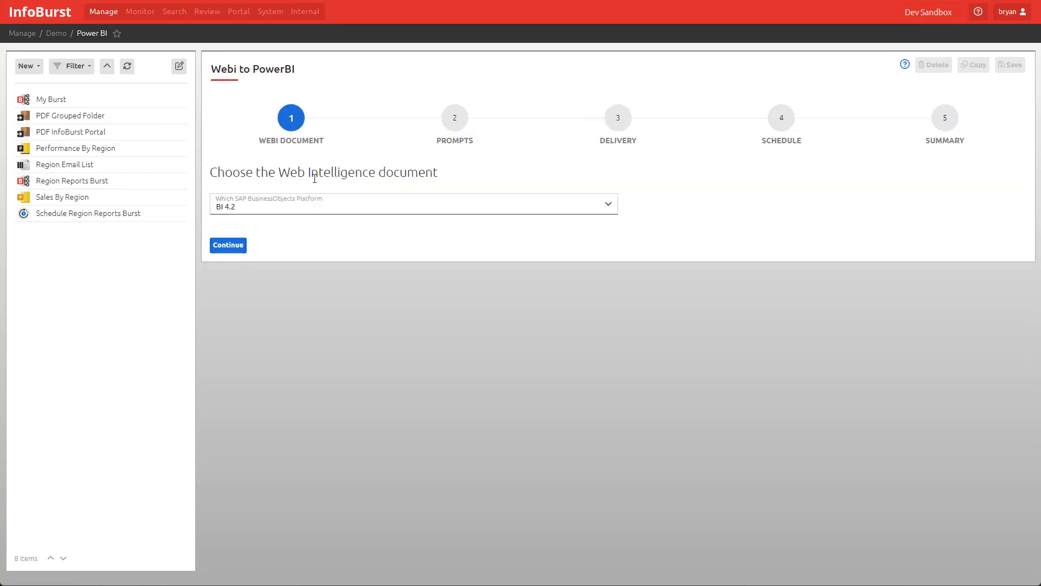
- Select the City Sales Metrics document from the DEMO folder on the BI 4.3 platform as the workflow's source
{"action": "left_click", "coordinate": [276, 213]}
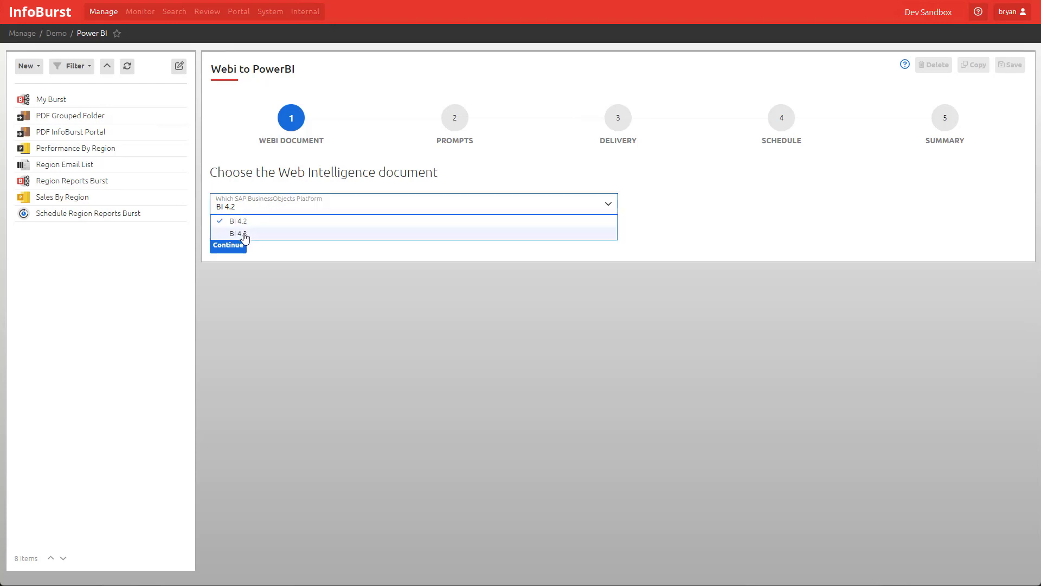
{"action": "left_click", "coordinate": [244, 233]}
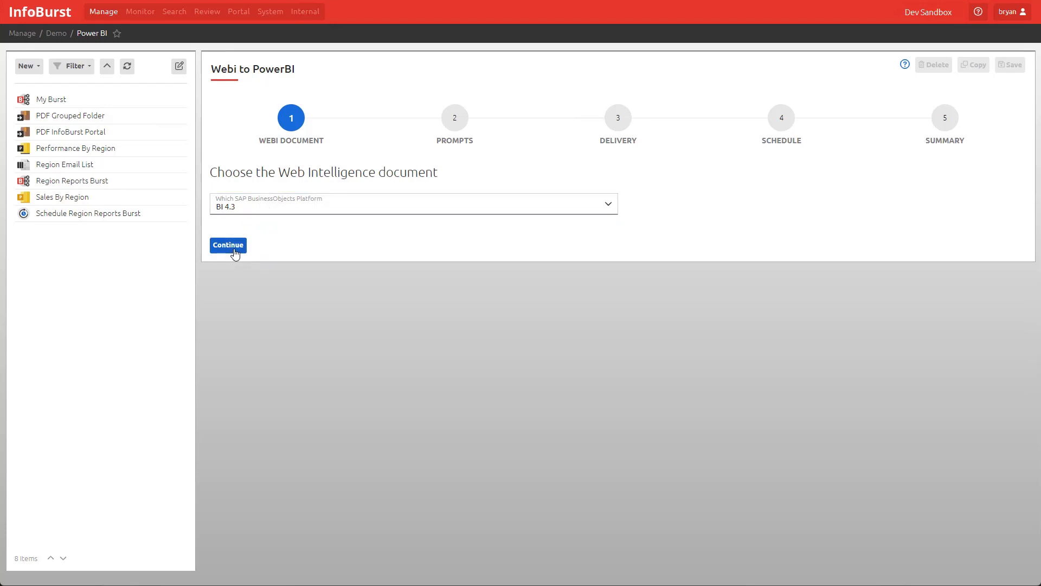
{"action": "left_click", "coordinate": [230, 247]}
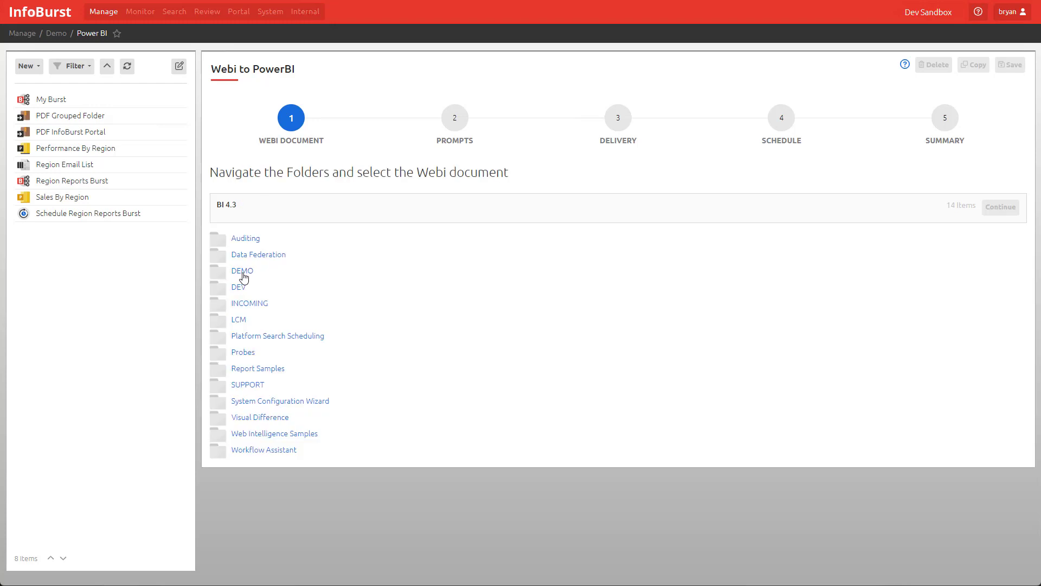
{"action": "left_click", "coordinate": [243, 274]}
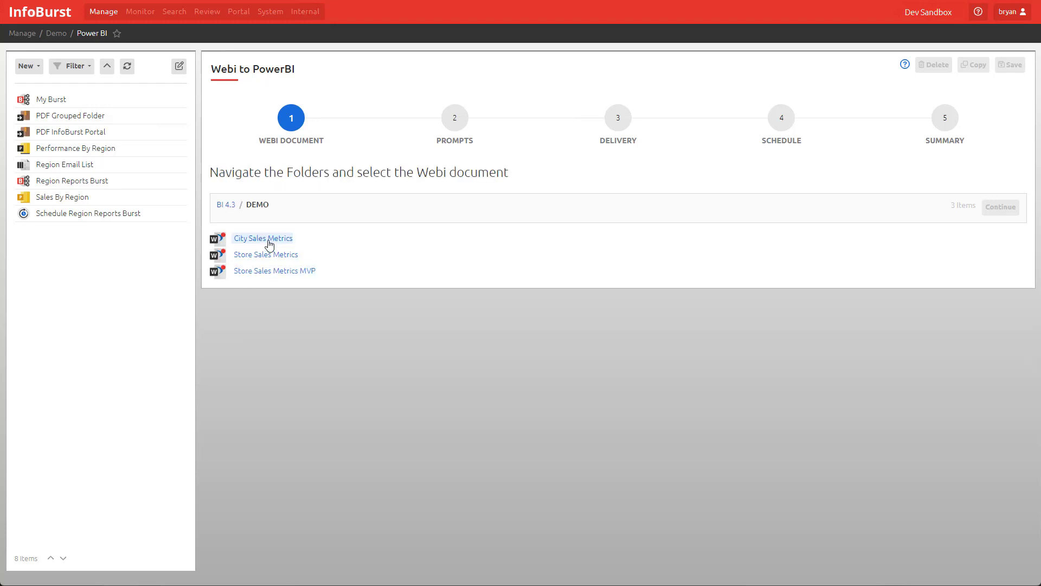
{"action": "left_click", "coordinate": [268, 241]}
{"action": "left_click", "coordinate": [1000, 208]}
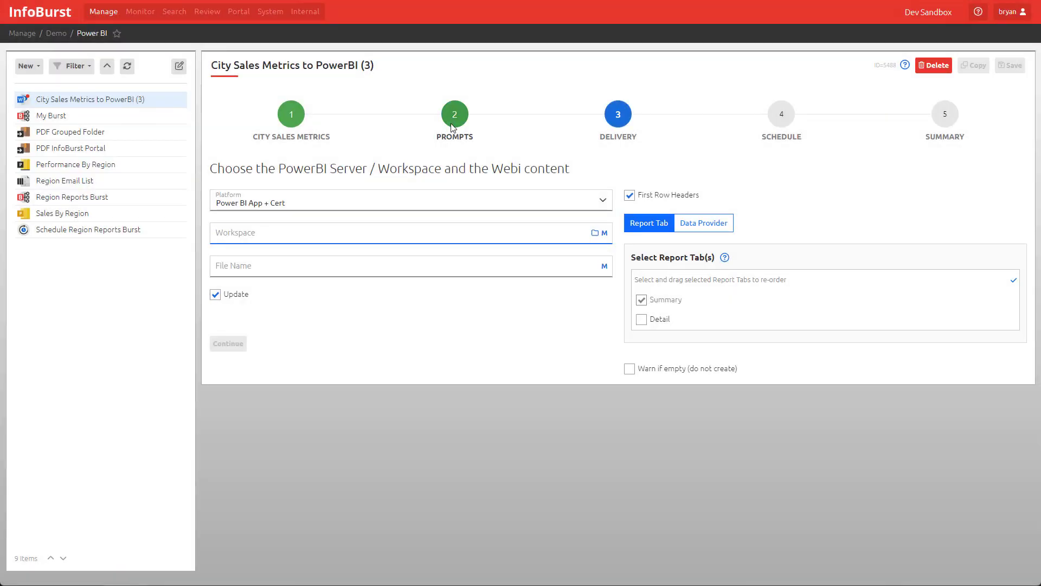
- Set the delivery platform to Power BI App + Secret and the workspace to InfoBurst
{"action": "left_click", "coordinate": [425, 205]}
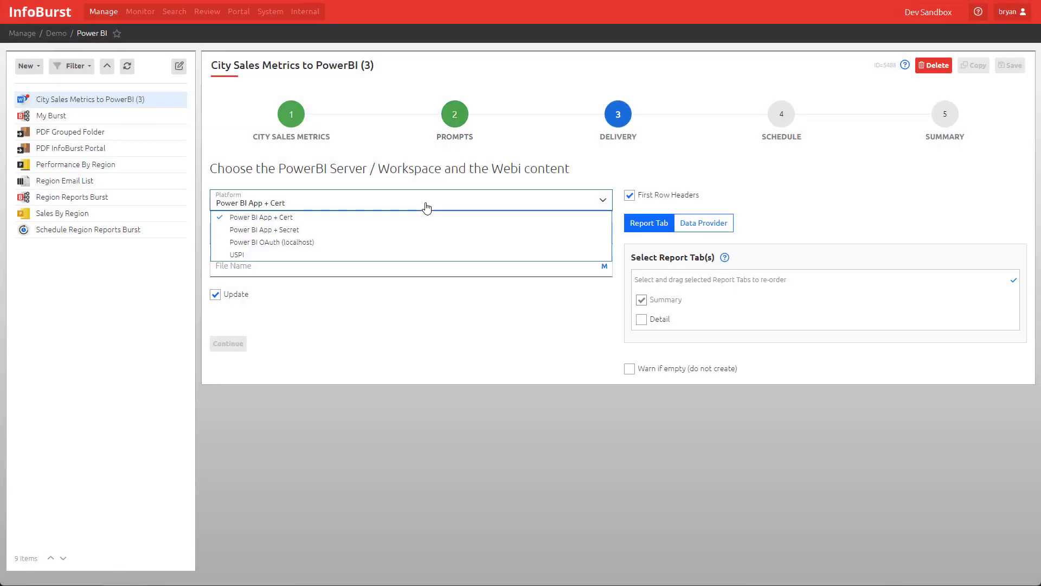
{"action": "left_click", "coordinate": [287, 230]}
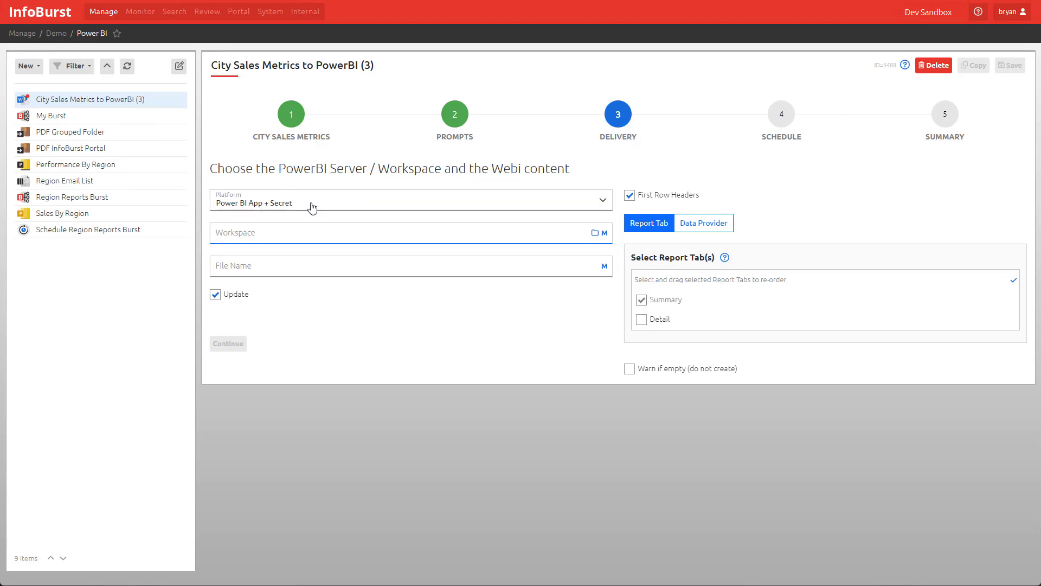
{"action": "left_click", "coordinate": [595, 234]}
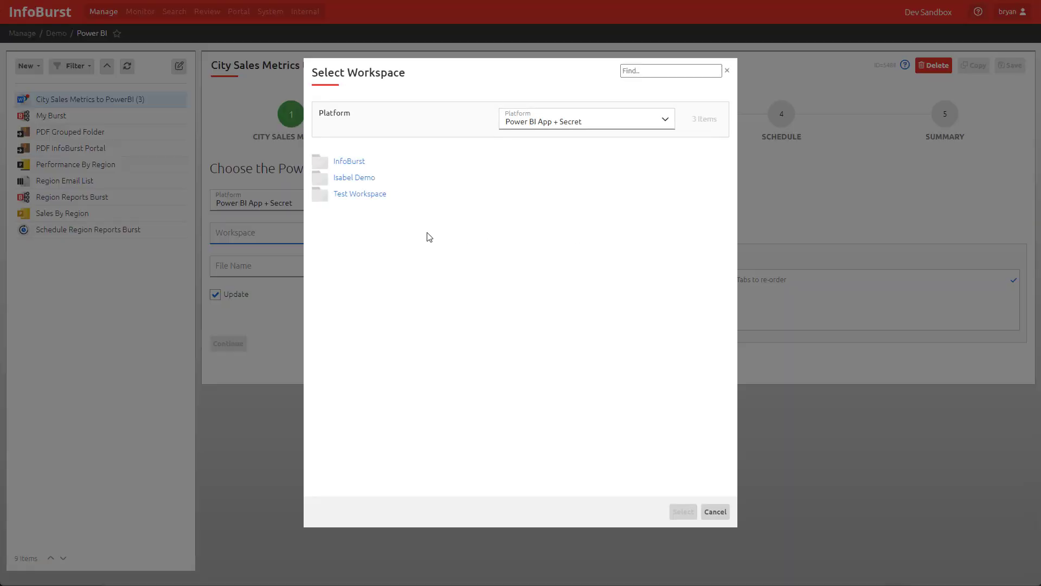
{"action": "left_click", "coordinate": [343, 163]}
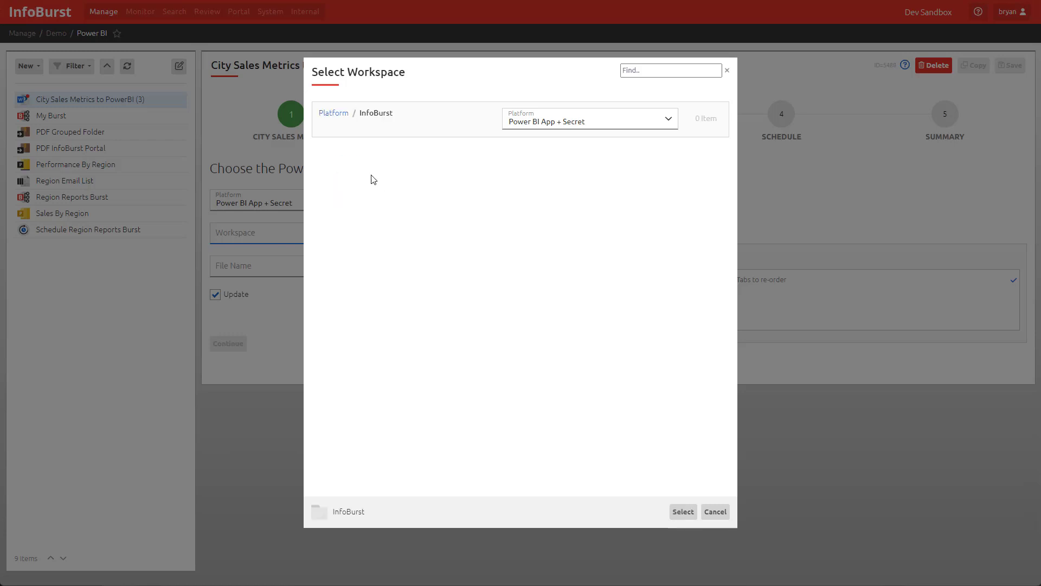
{"action": "left_click", "coordinate": [681, 511]}
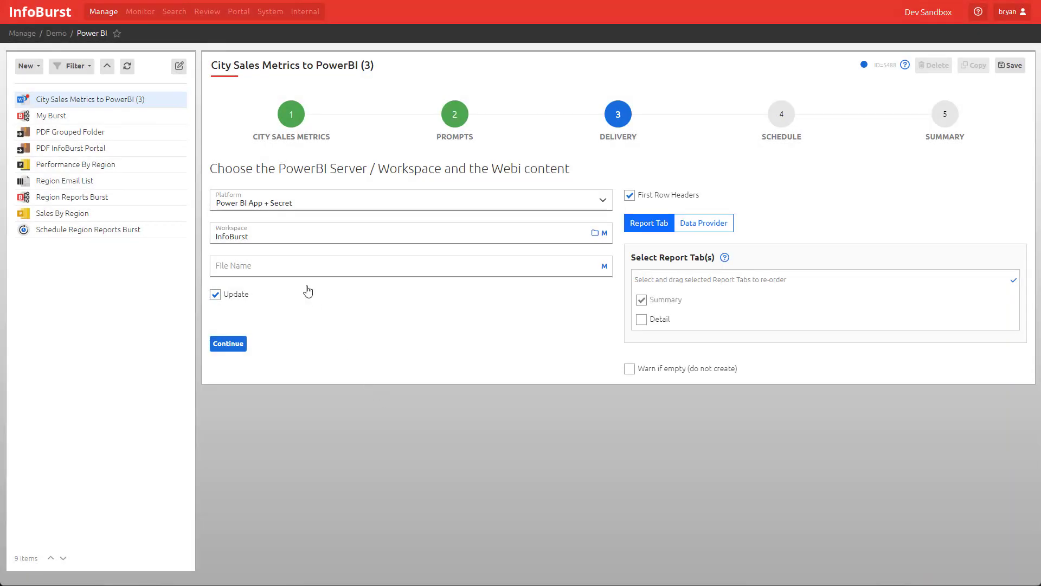
- Name the delivered file "WebI Dataset" and include the Detail report tab with Summary, checking the data provider option before continuing to the schedule
{"action": "left_click", "coordinate": [302, 267]}
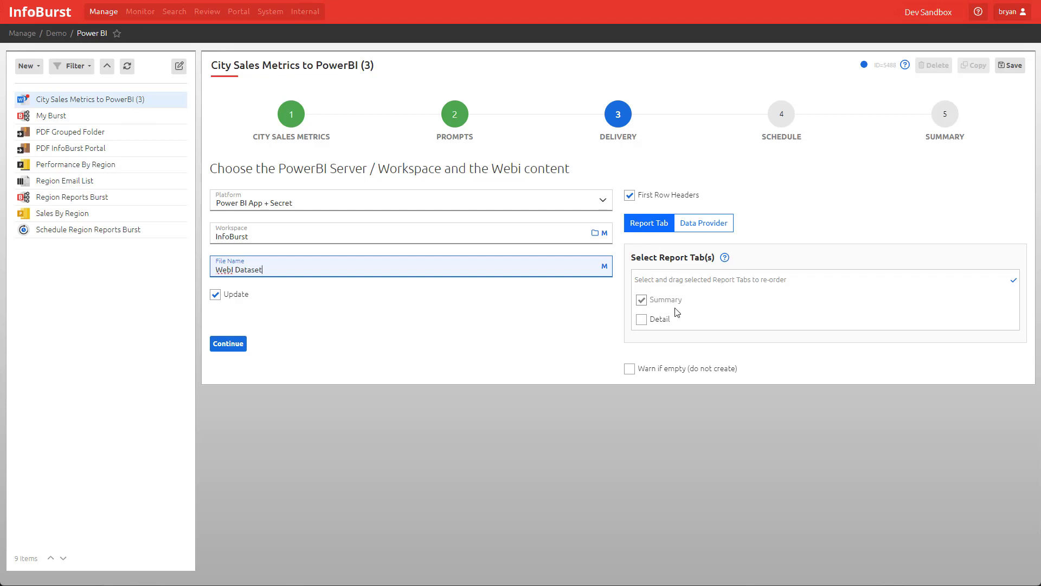
{"action": "left_click", "coordinate": [642, 321]}
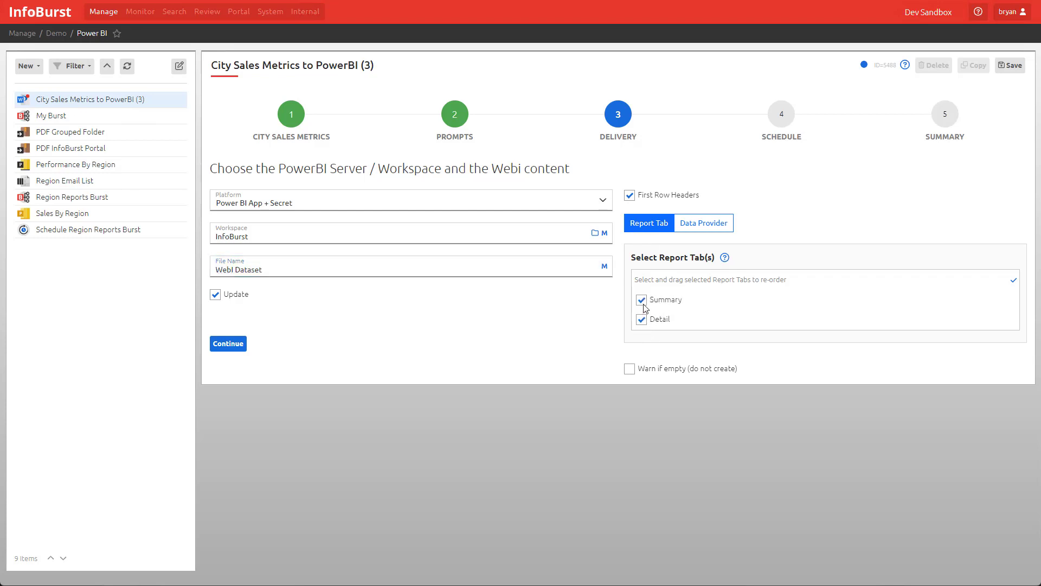
{"action": "left_click", "coordinate": [700, 230]}
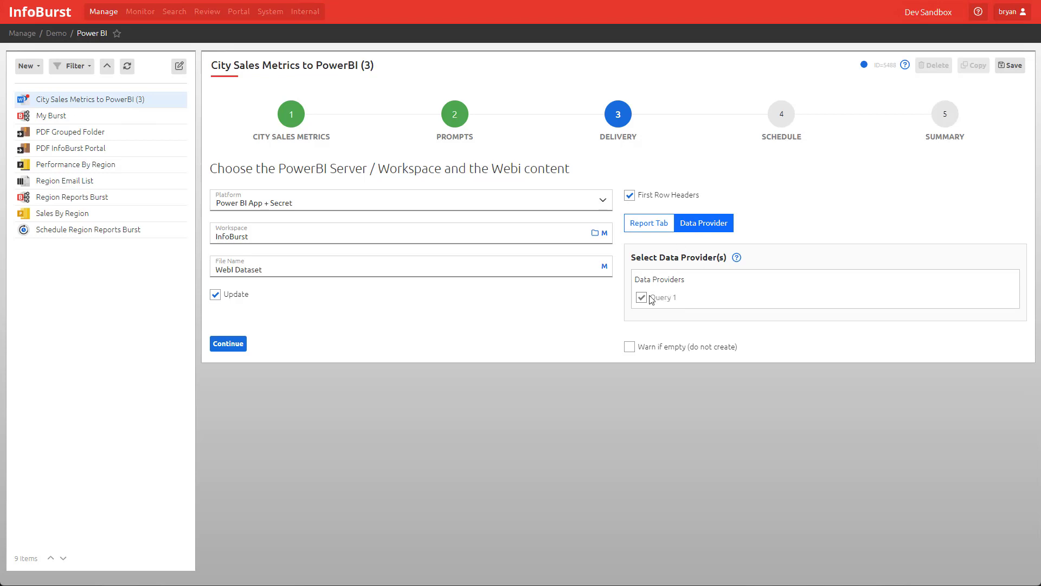
{"action": "left_click", "coordinate": [650, 230]}
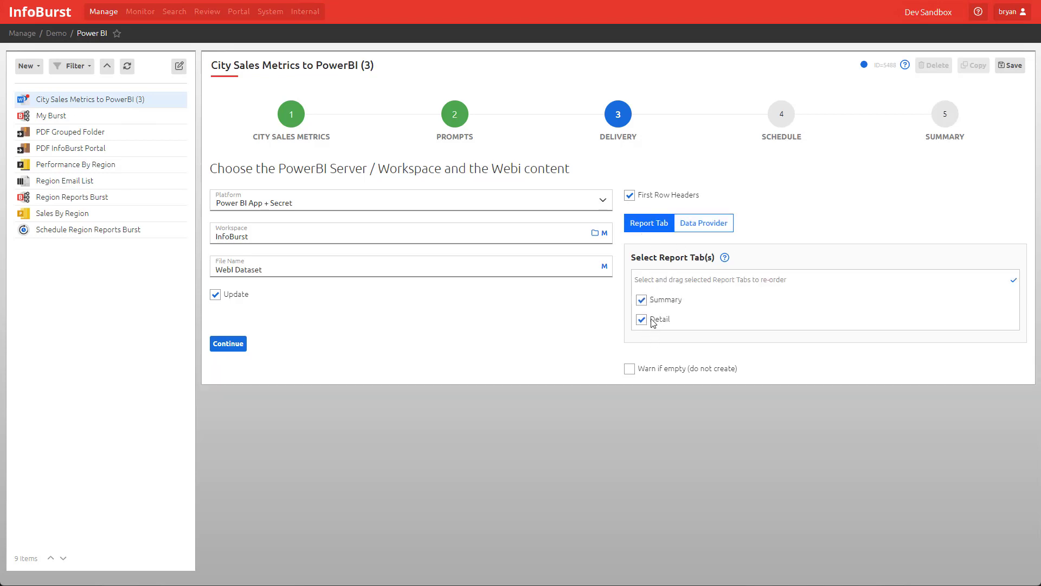
{"action": "left_click", "coordinate": [229, 345]}
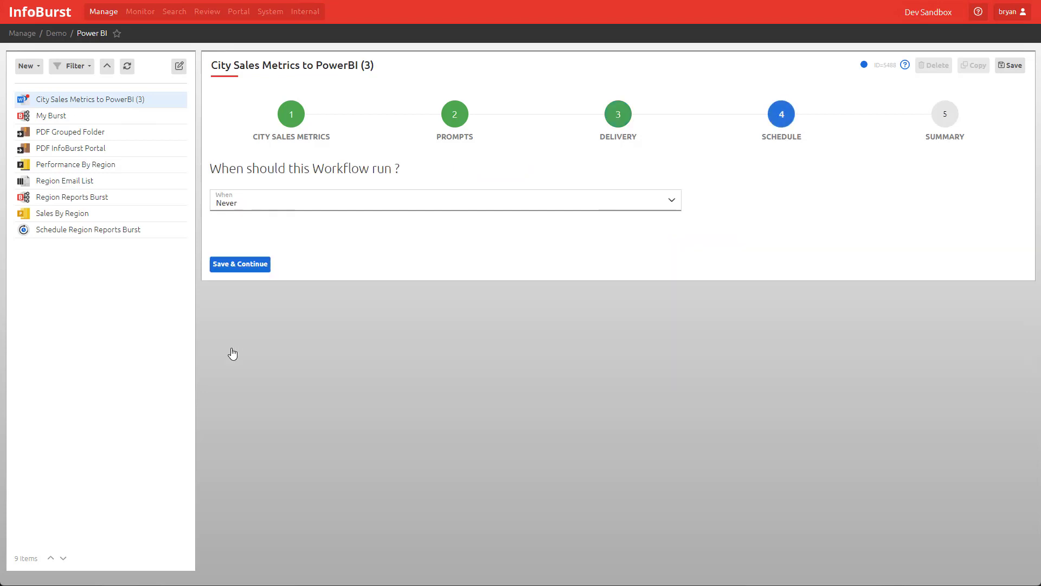
- Schedule the workflow for days 1 and 15 of the month at 10:00, save it, and run it now
{"action": "left_click", "coordinate": [293, 206]}
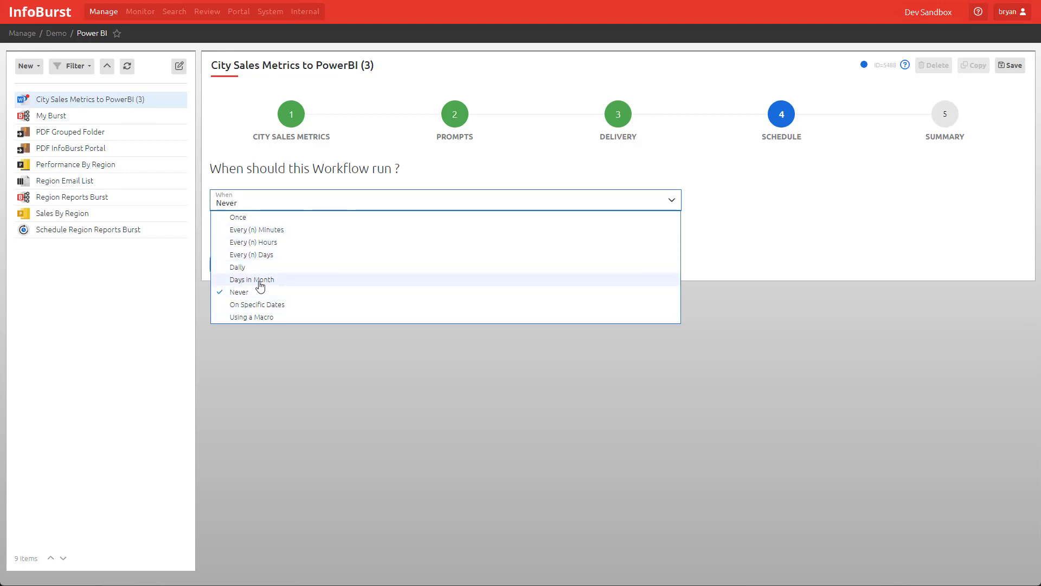
{"action": "left_click", "coordinate": [239, 280]}
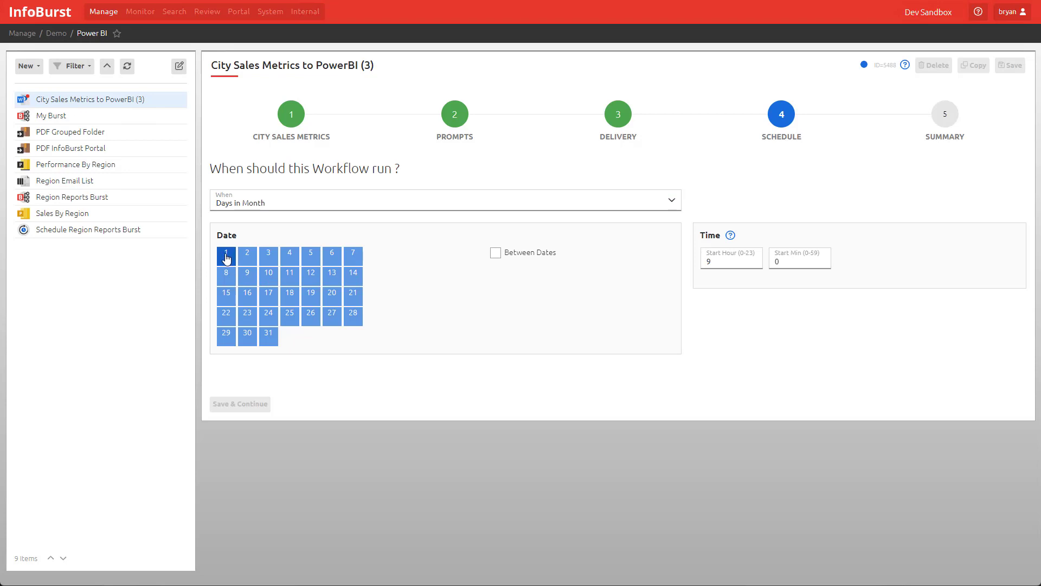
{"action": "left_click", "coordinate": [227, 257]}
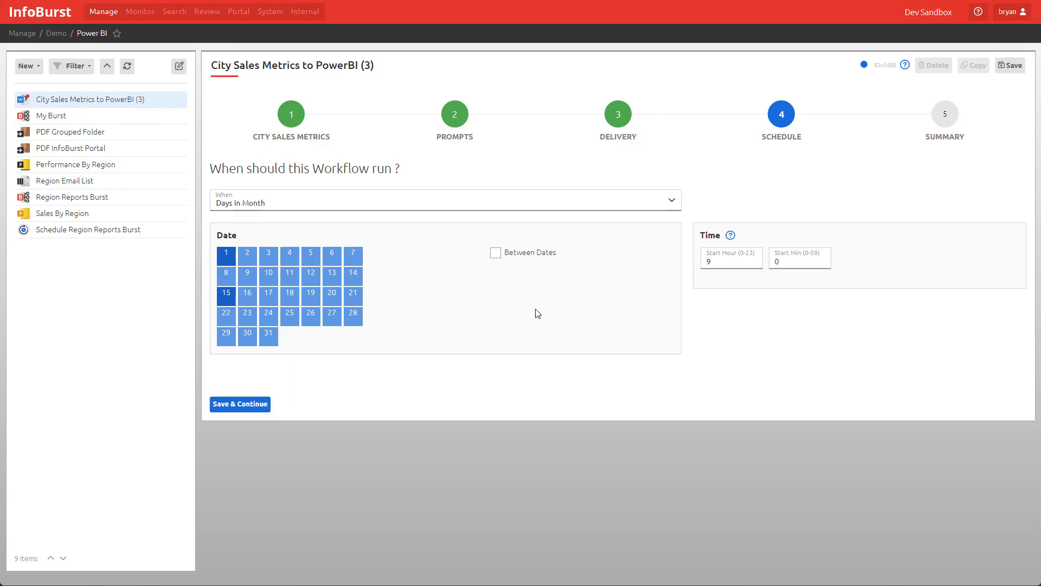
{"action": "left_click_drag", "start_coordinate": [721, 266], "coordinate": [694, 262]}
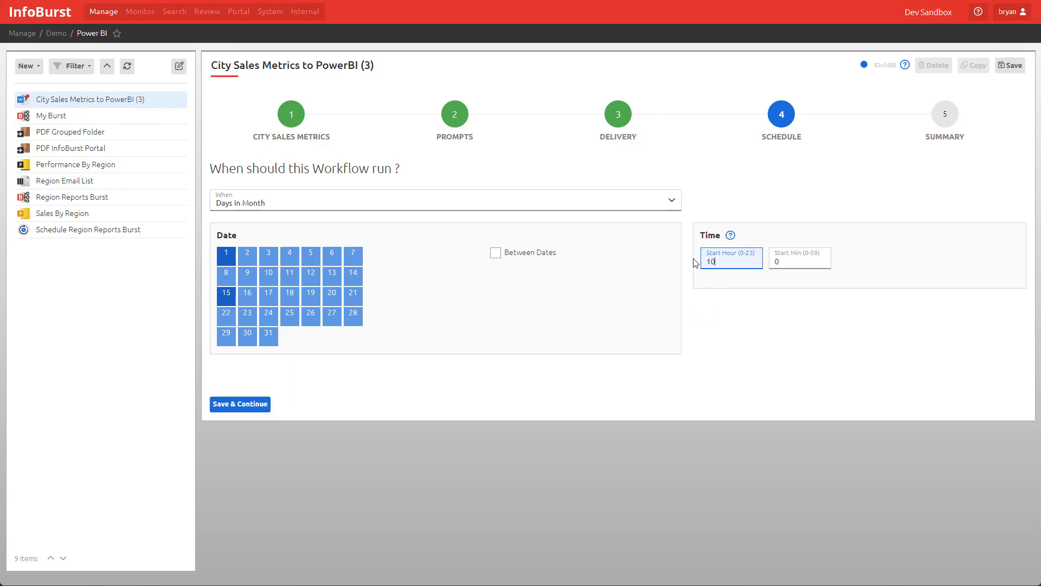
{"action": "left_click", "coordinate": [251, 405]}
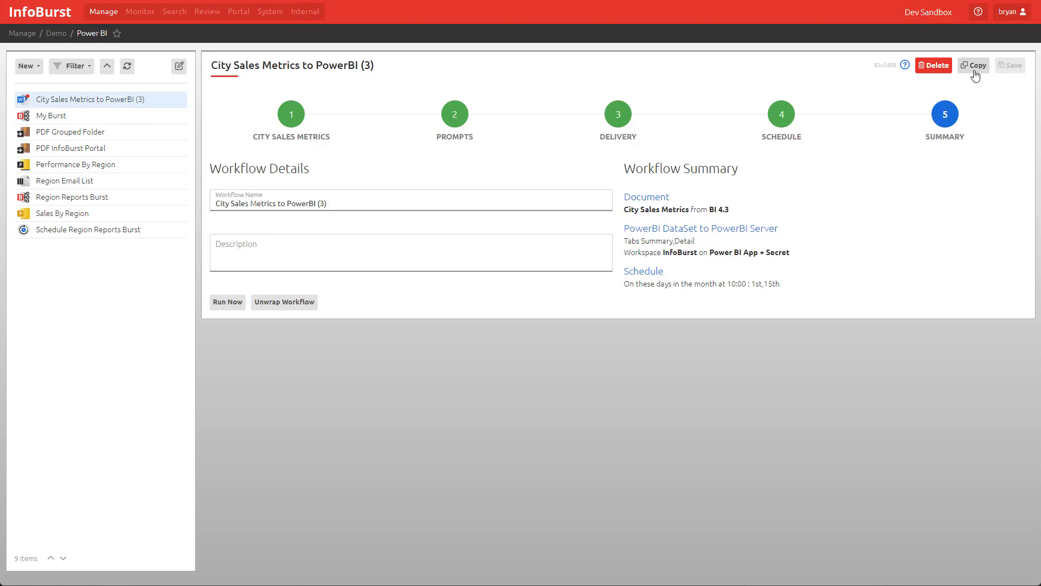
{"action": "left_click", "coordinate": [229, 302]}
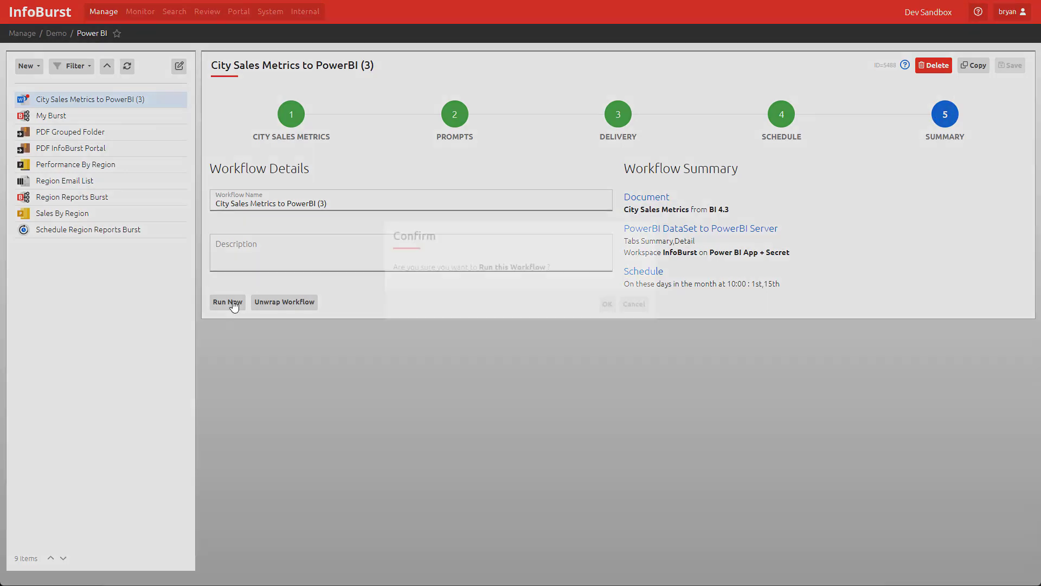
{"action": "left_click", "coordinate": [607, 326]}
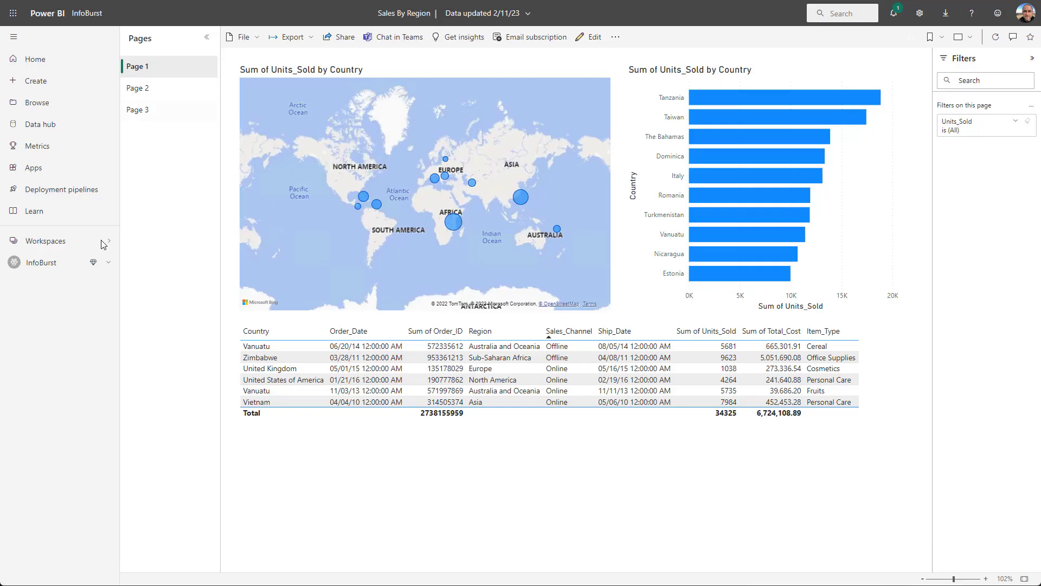
- Switch to Power BI, reload the InfoBurst workspace's datasets and dataflows, and sort them by most recently refreshed to check for the delivered dataset
{"action": "left_click", "coordinate": [47, 265]}
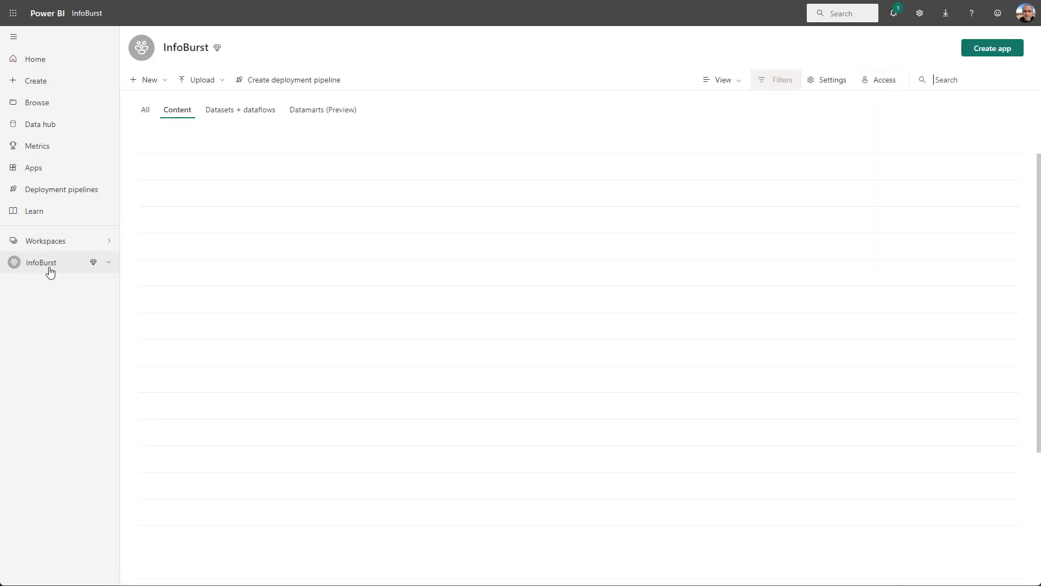
{"action": "left_click", "coordinate": [234, 115]}
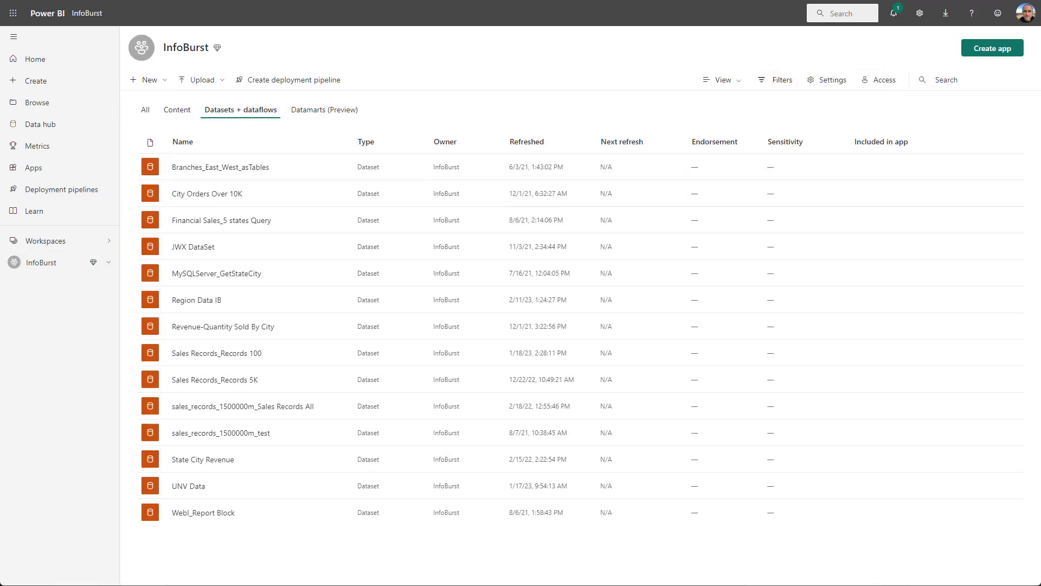
{"action": "left_click", "coordinate": [76, 12]}
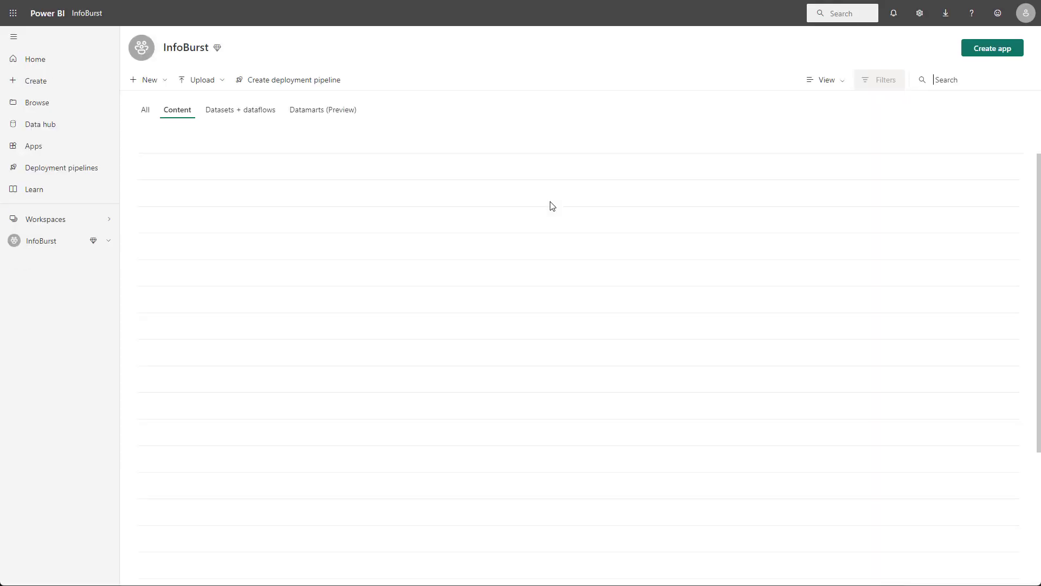
{"action": "left_click", "coordinate": [237, 112]}
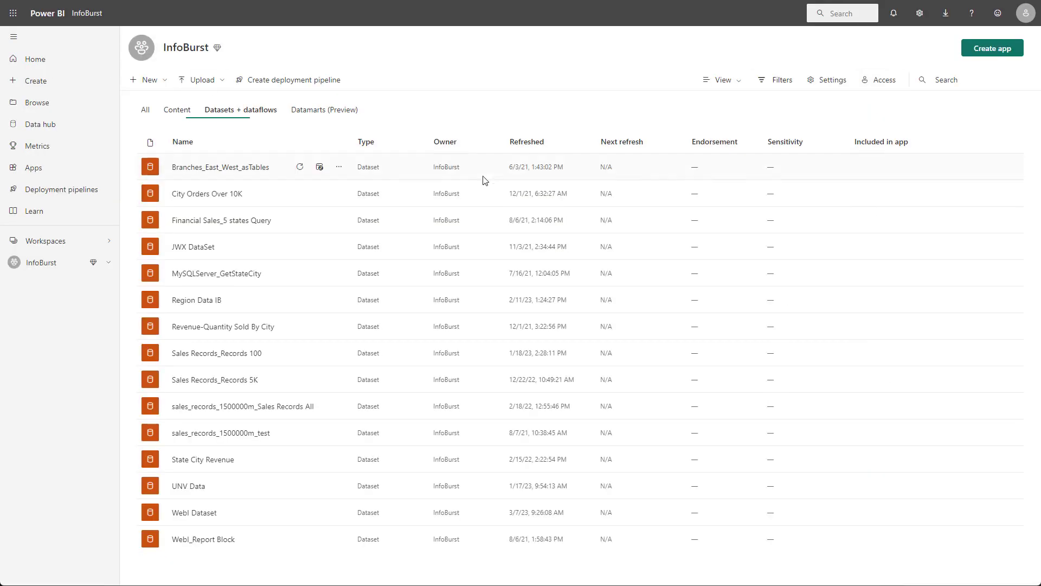
{"action": "left_click", "coordinate": [534, 146]}
{"action": "left_click", "coordinate": [534, 146]}
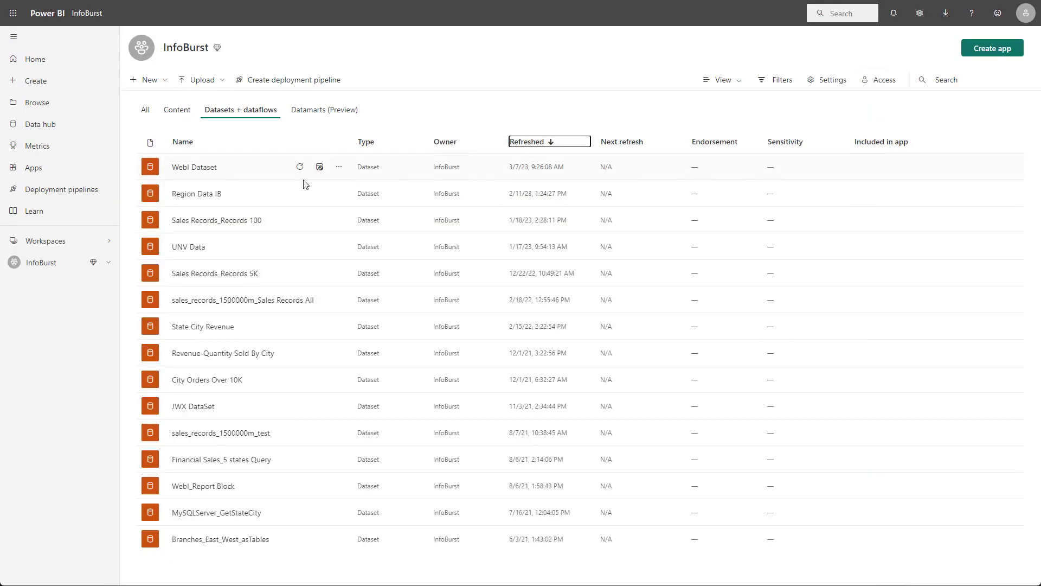
- Create a report from the WebI Dataset and expand its Detail and Summary tables to examine their fields
{"action": "left_click", "coordinate": [339, 168]}
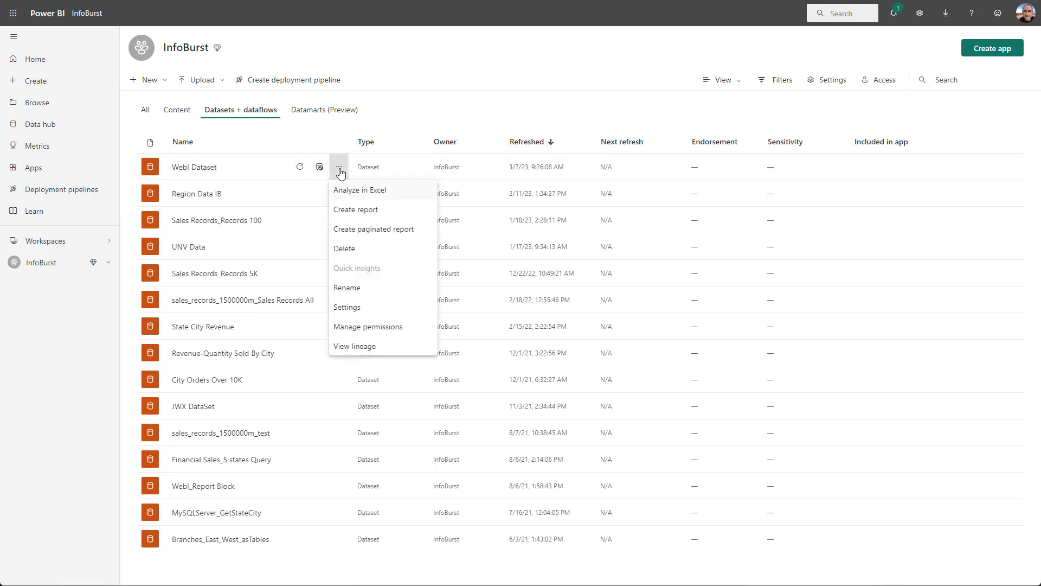
{"action": "left_click", "coordinate": [348, 214]}
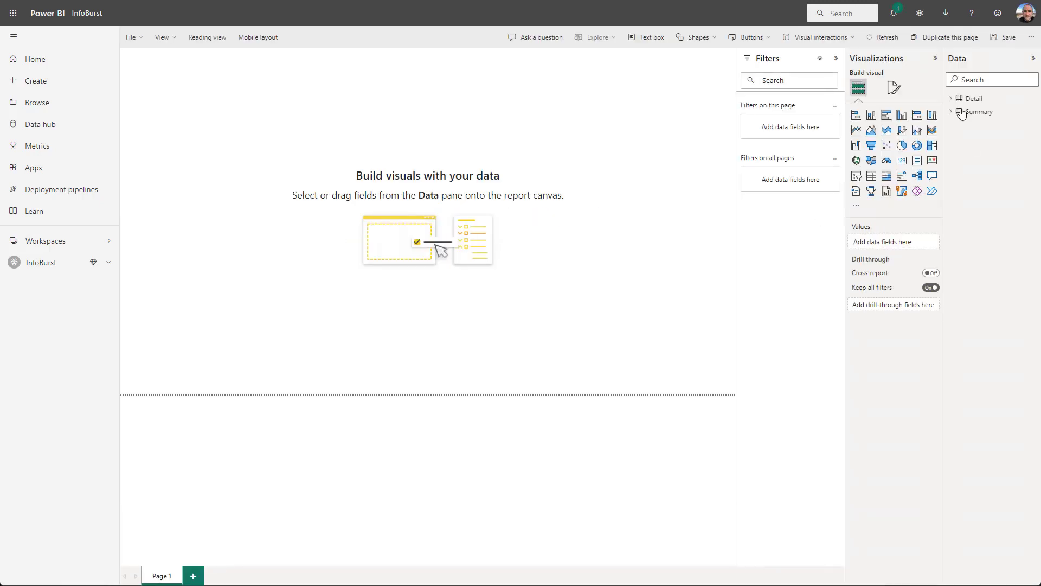
{"action": "left_click", "coordinate": [950, 99]}
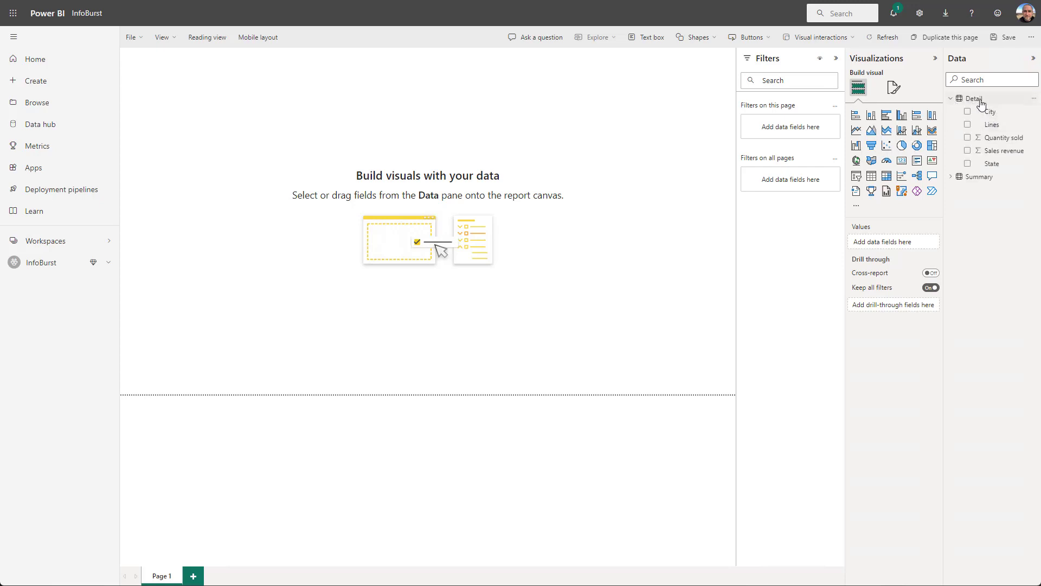
{"action": "left_click", "coordinate": [950, 177]}
- Add a map visual of Sales revenue by City from the Detail table and enlarge it on the report canvas
{"action": "left_click", "coordinate": [967, 112]}
{"action": "left_click", "coordinate": [967, 151]}
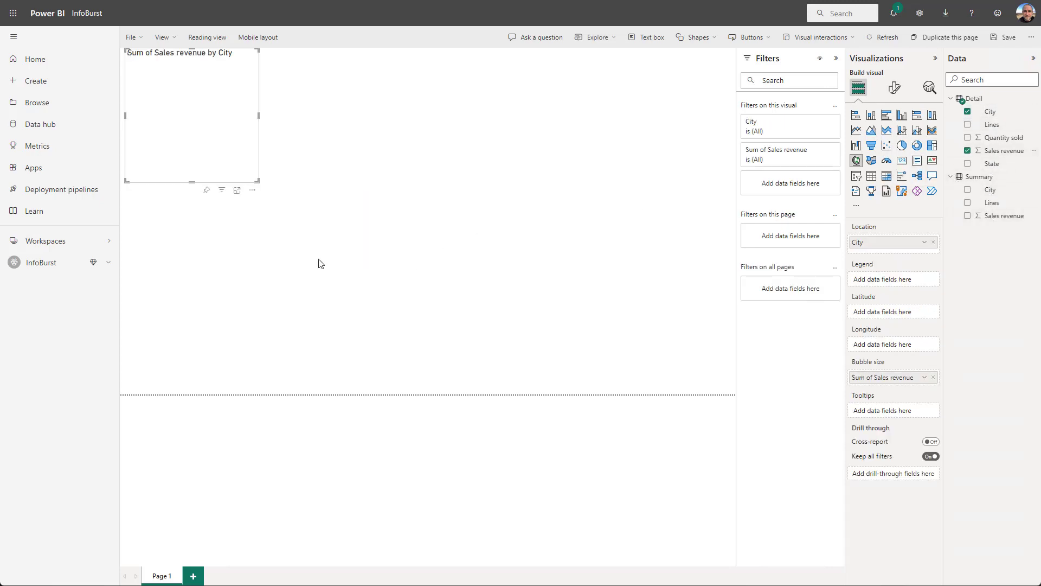
{"action": "left_click_drag", "start_coordinate": [259, 182], "coordinate": [492, 274]}
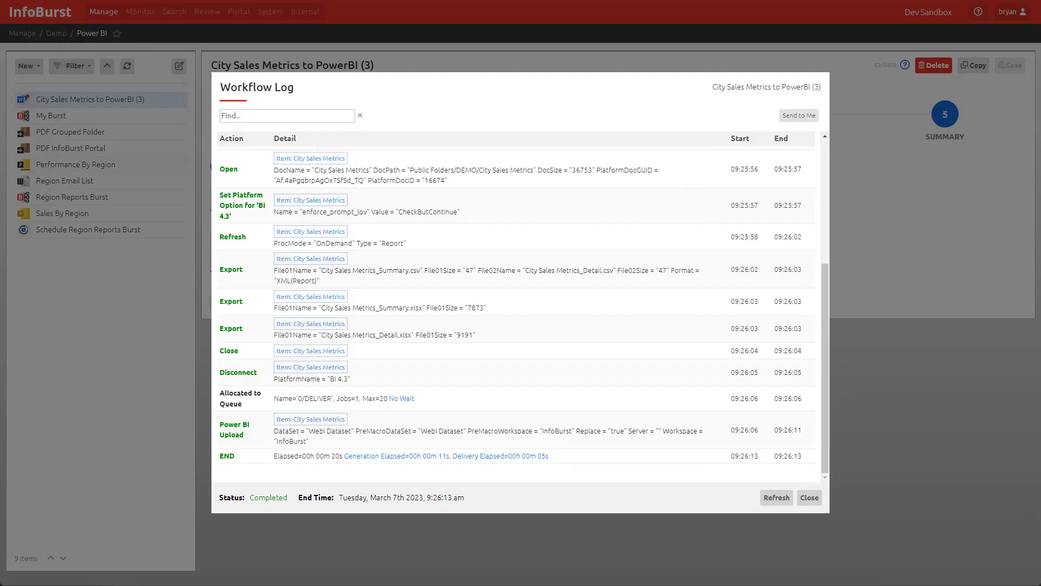
- Switch to InfoBurst, close the workflow log, and add the City Orders Over 10K document from the InfoBurst workspace on Power BI App + Secret
{"action": "left_click", "coordinate": [809, 497]}
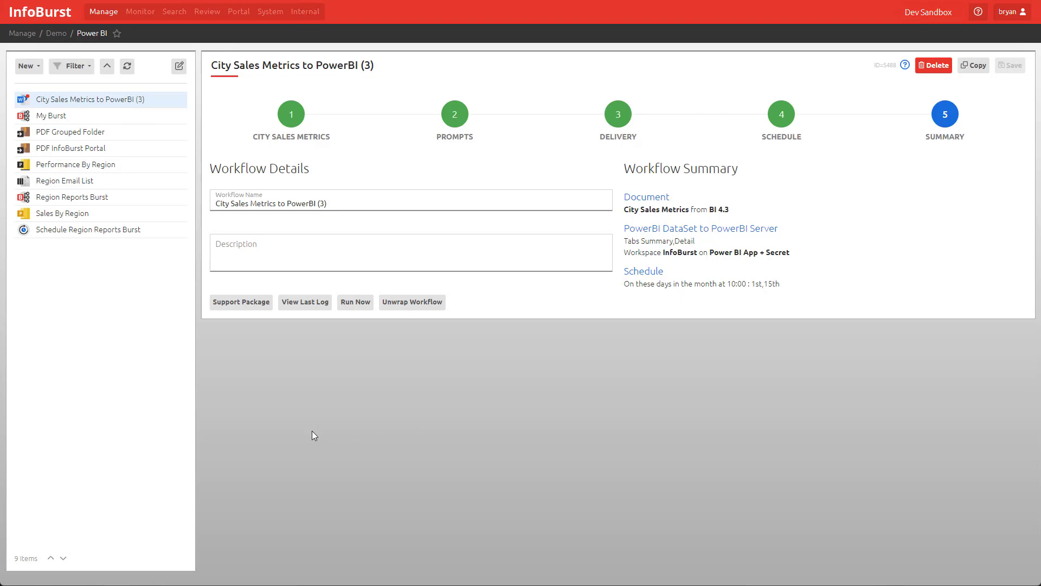
{"action": "left_click", "coordinate": [28, 66]}
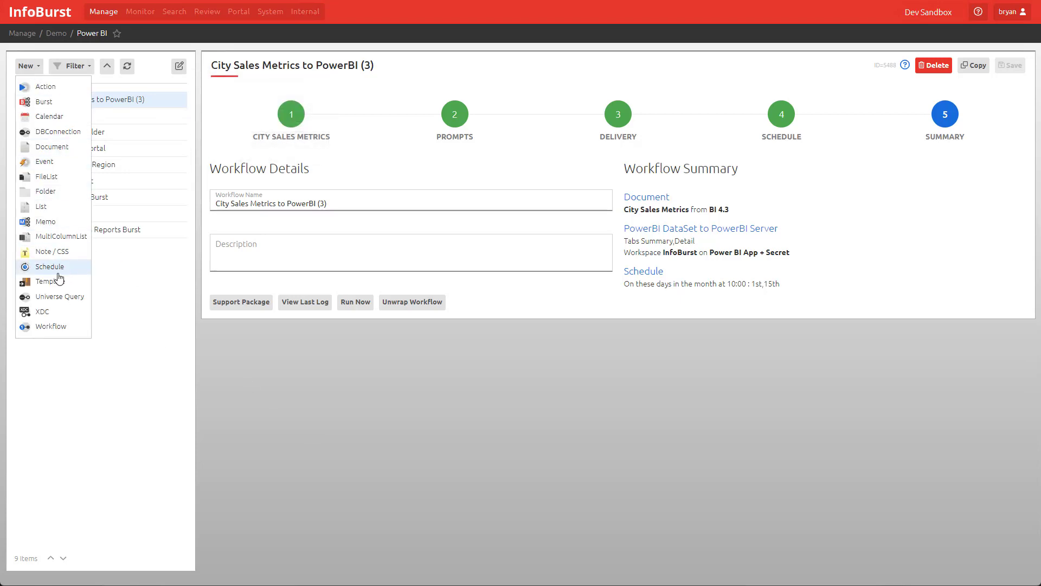
{"action": "left_click", "coordinate": [56, 146]}
{"action": "left_click", "coordinate": [290, 278]}
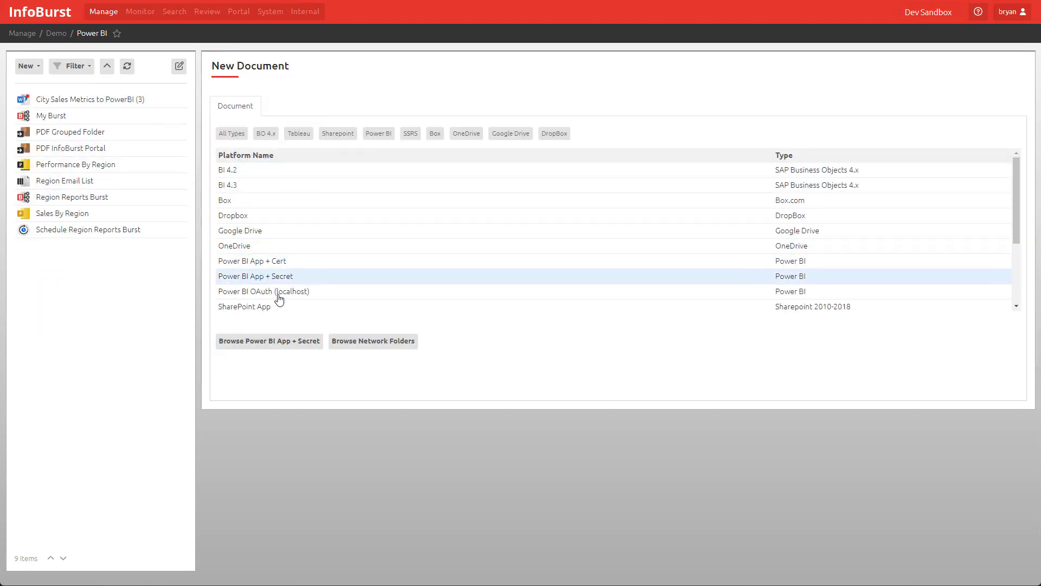
{"action": "left_click", "coordinate": [265, 342]}
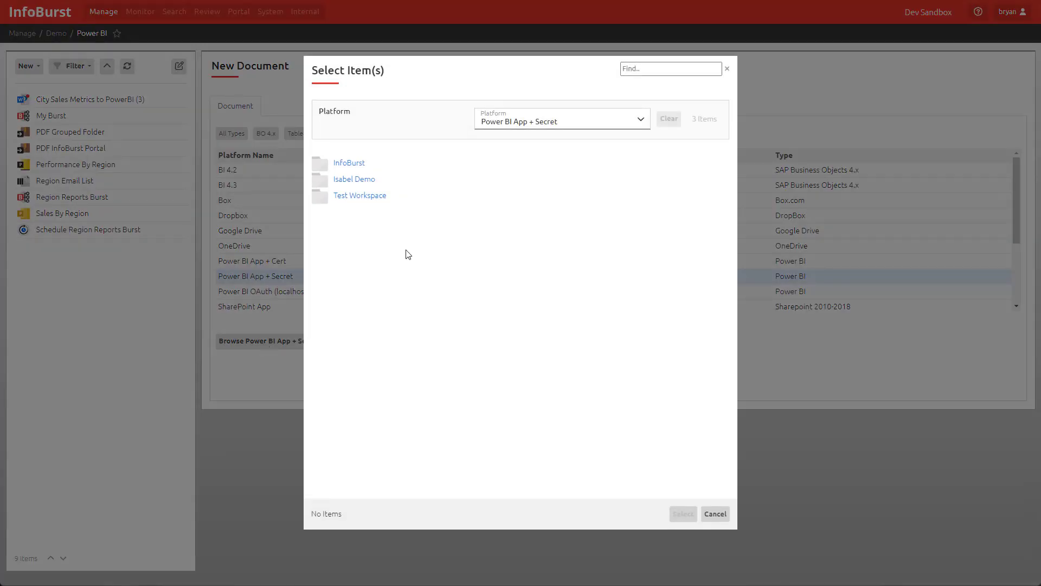
{"action": "left_click", "coordinate": [348, 165]}
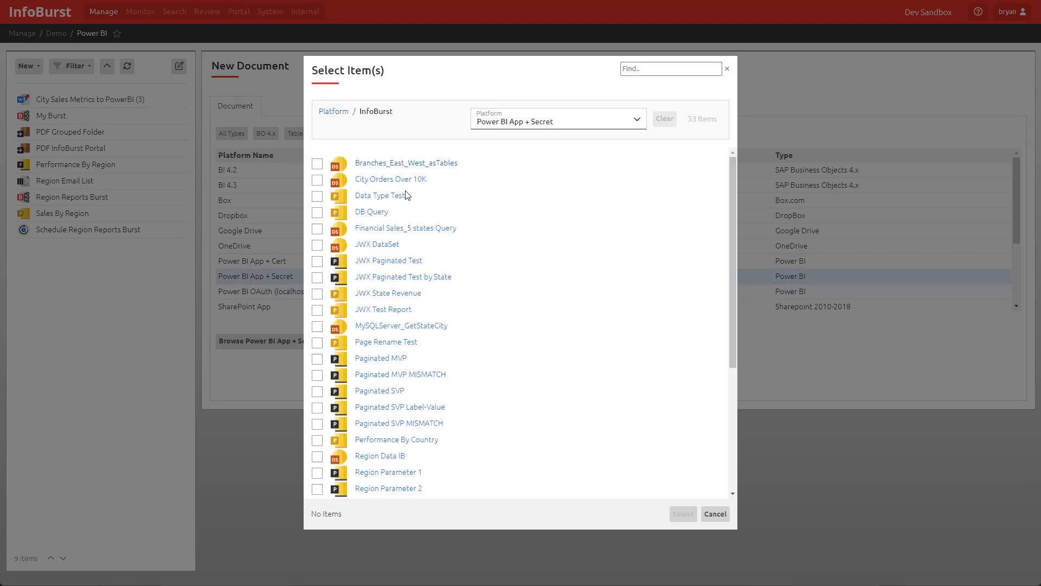
{"action": "left_click", "coordinate": [318, 181]}
{"action": "left_click", "coordinate": [682, 515]}
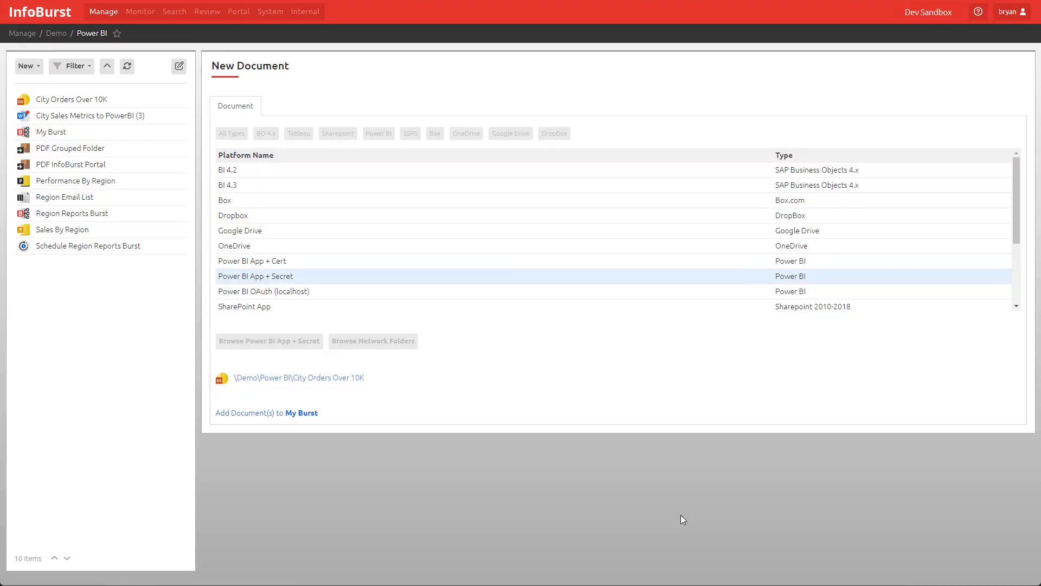
- Create a burst for the City Orders Over 10K document and a schedule for that burst, and open the schedule's timing choices
{"action": "left_click", "coordinate": [323, 378]}
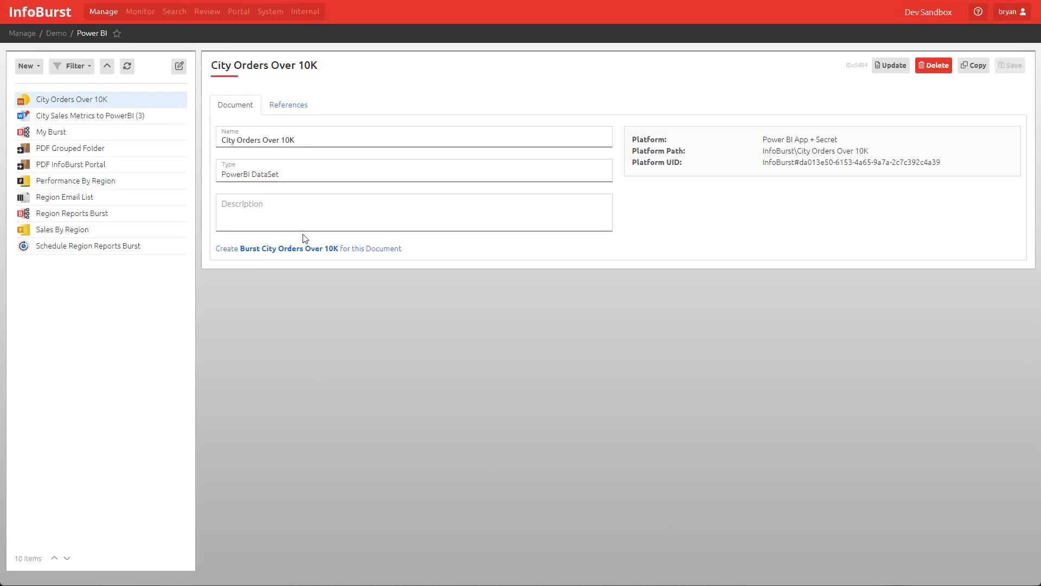
{"action": "left_click", "coordinate": [304, 251]}
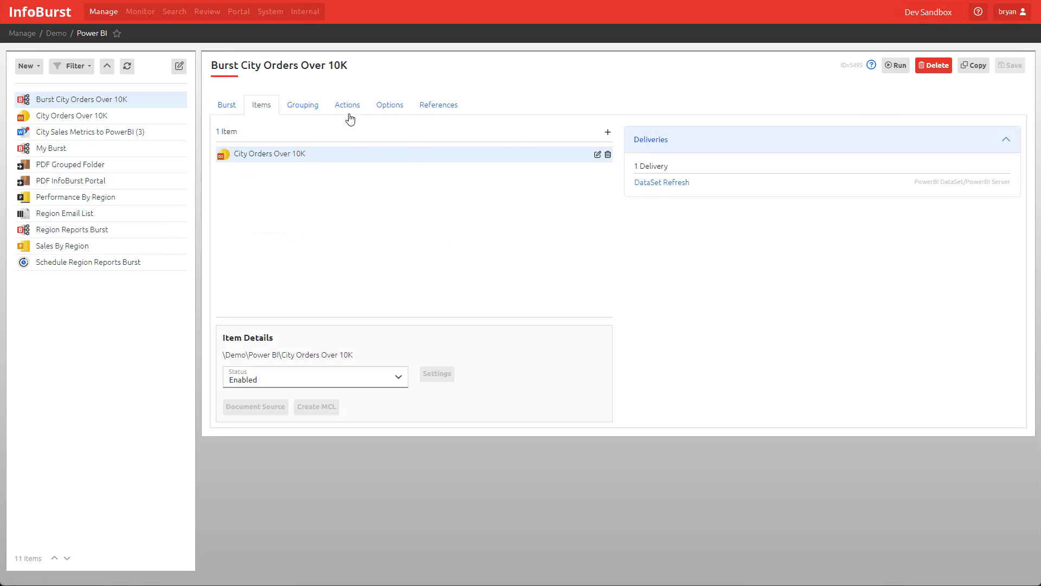
{"action": "left_click", "coordinate": [225, 106]}
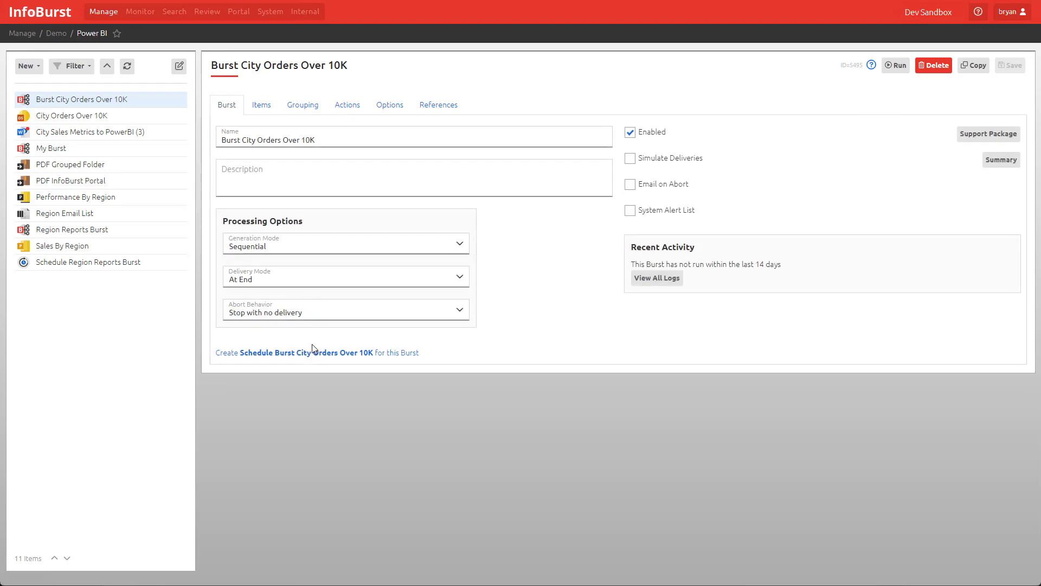
{"action": "left_click", "coordinate": [314, 352]}
{"action": "left_click", "coordinate": [318, 142]}
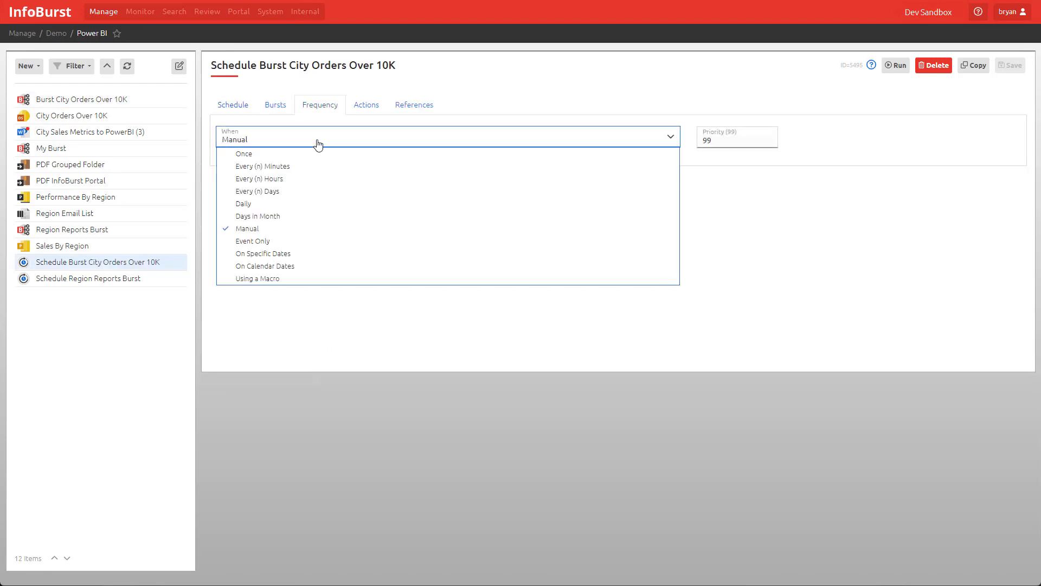